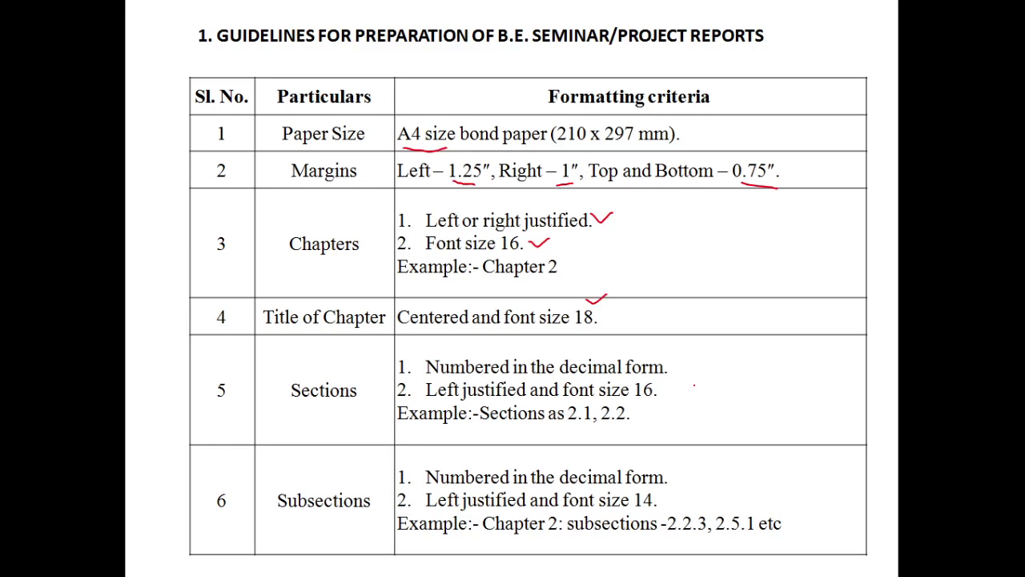
Switch to the speech classification document in Word and review its first chapter title and the Introduction, Motivation and Recent trends headings.
key("alt+Tab")
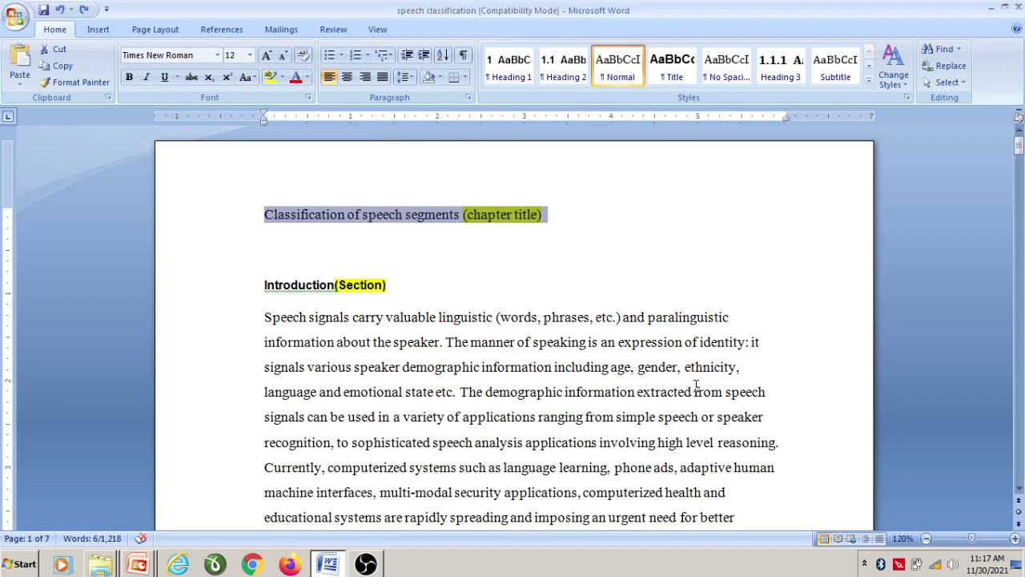
left_click(556, 272)
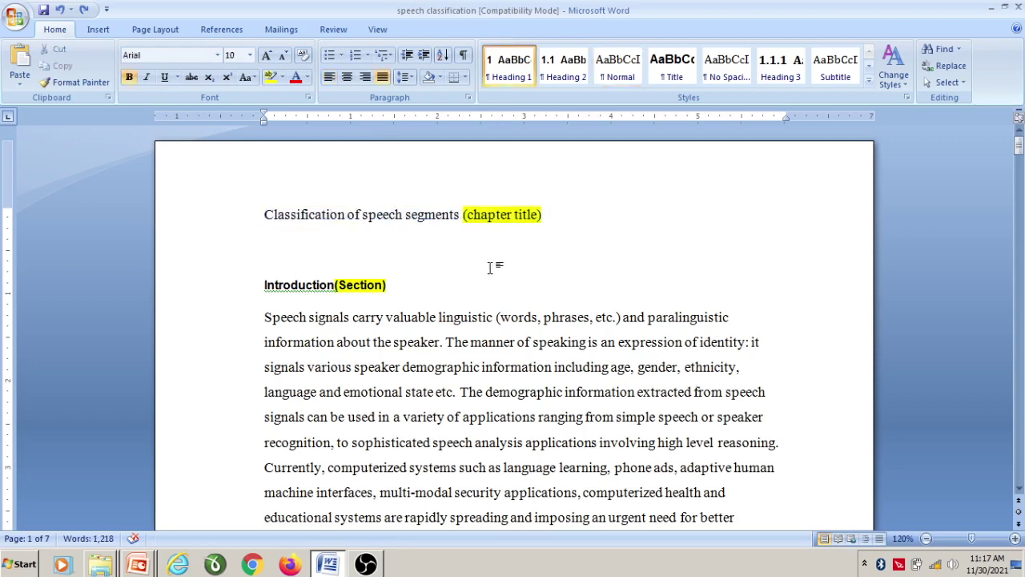
triple_click(419, 218)
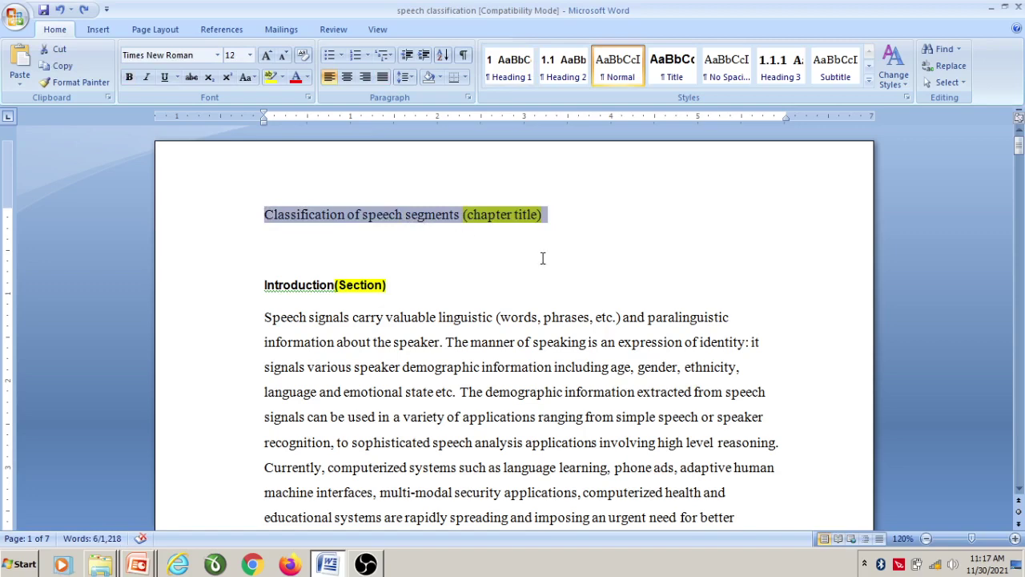
left_click(458, 269)
triple_click(415, 216)
scroll(437, 280, "down", 1)
left_click(286, 213)
double_click(347, 200)
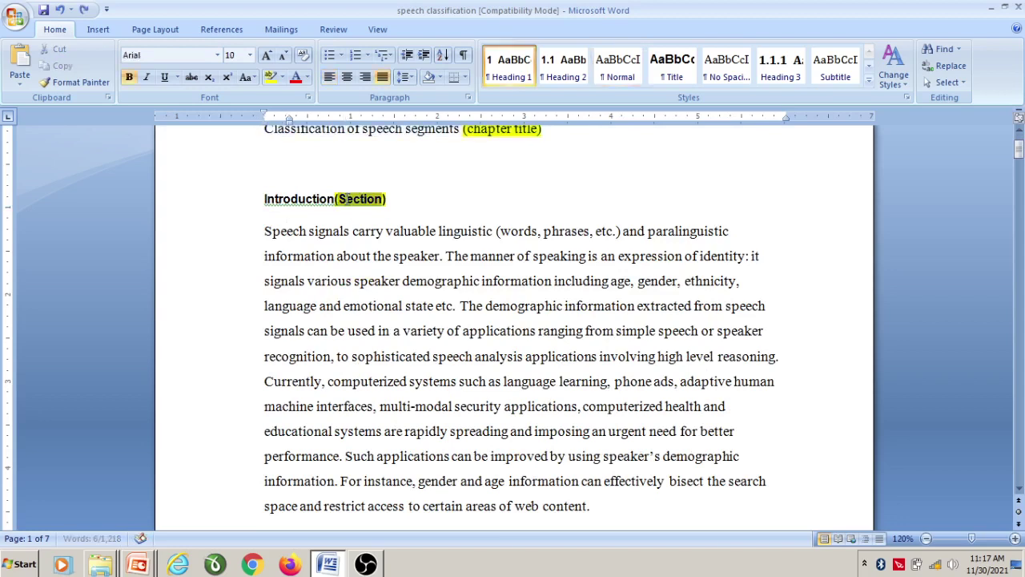
left_click(347, 199)
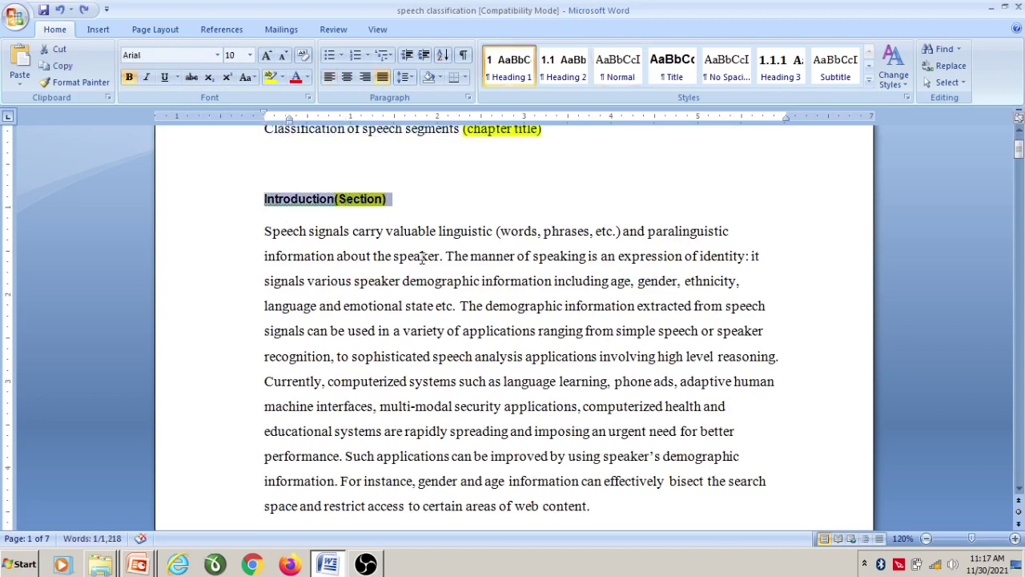
left_click(388, 258)
triple_click(333, 198)
scroll(398, 280, "down", 4)
triple_click(327, 255)
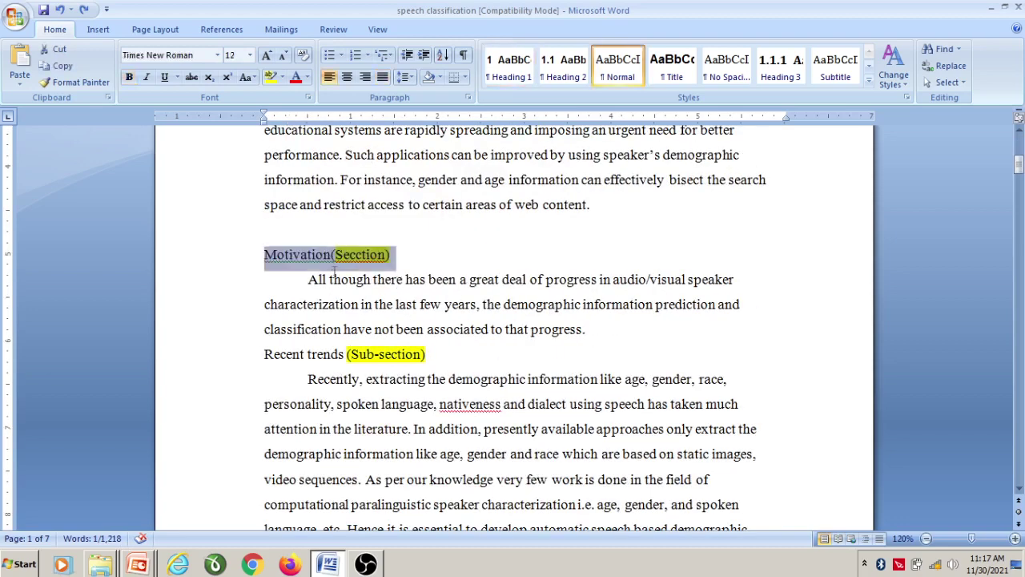
scroll(367, 323, "down", 1)
left_click(405, 384)
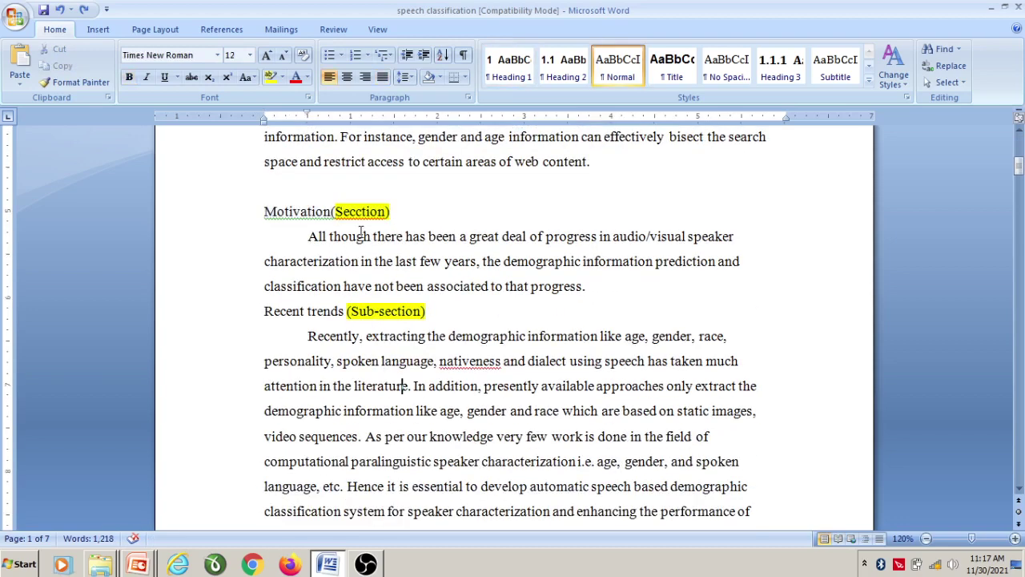
triple_click(360, 311)
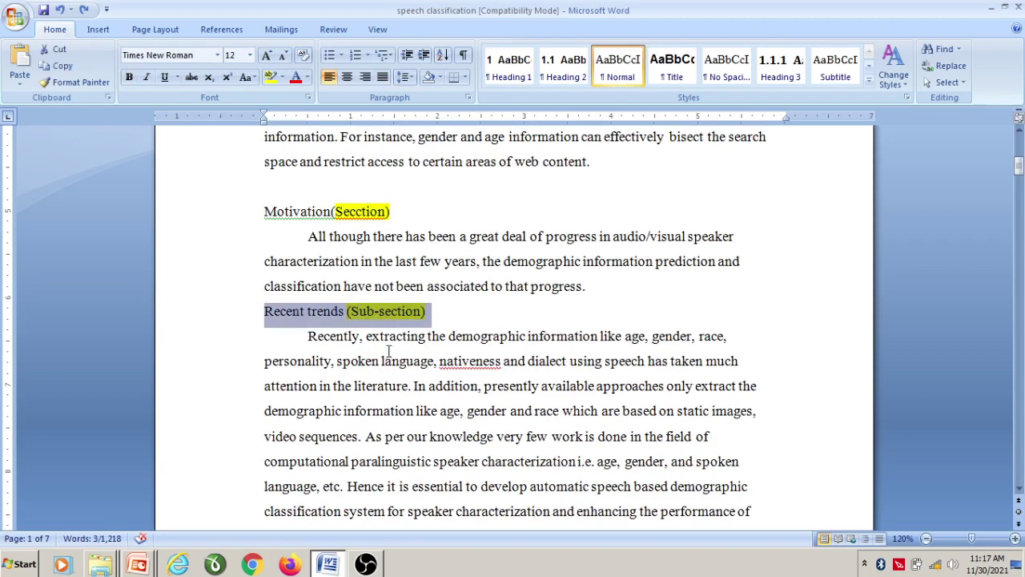
Review the remaining chapter, section and sub-section headings from Problem Definition through Objectives, Methodology and Applications to References.
scroll(389, 353, "down", 8)
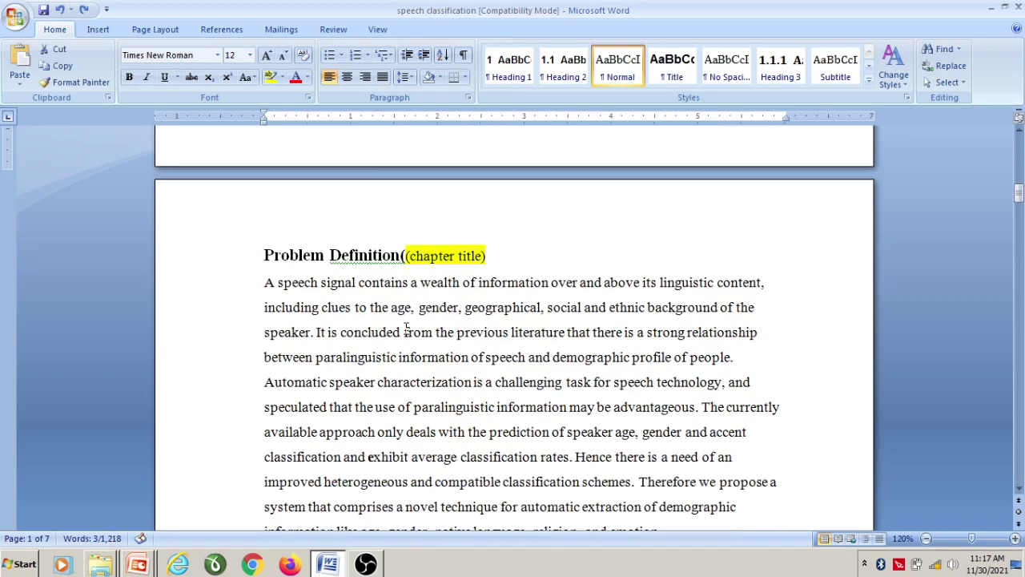
triple_click(375, 255)
scroll(375, 256, "down", 8)
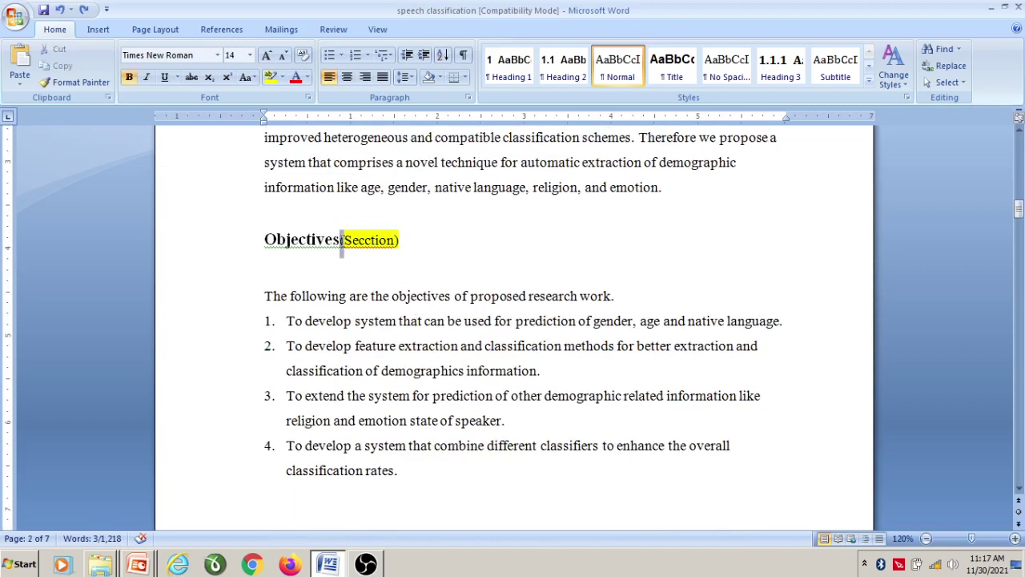
triple_click(341, 241)
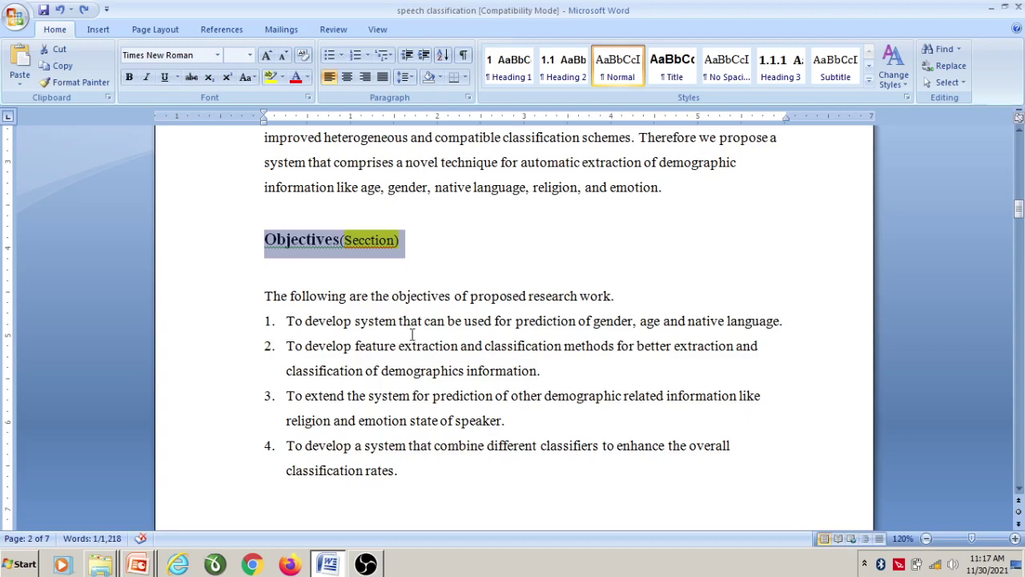
scroll(412, 334, "down", 7)
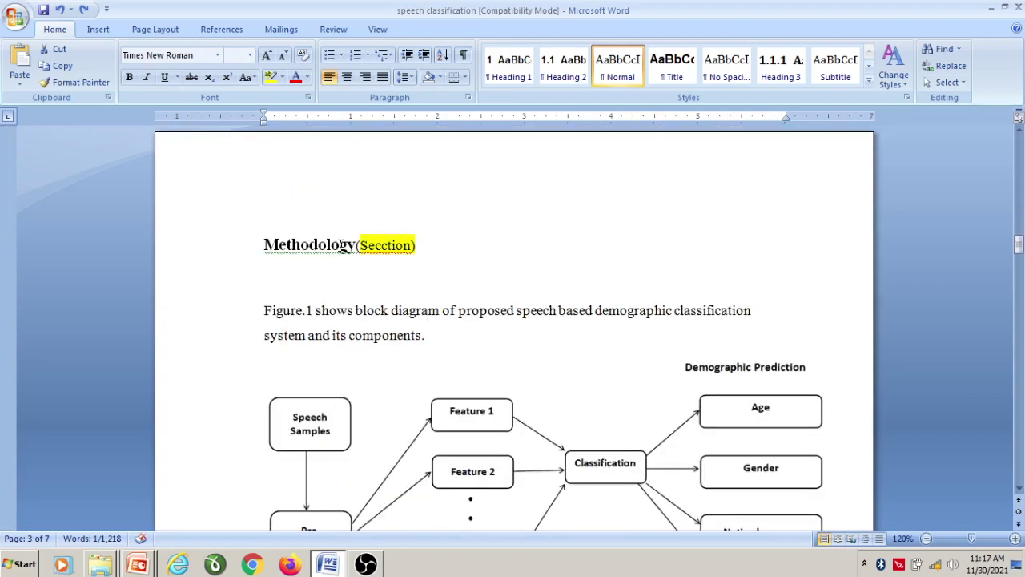
triple_click(341, 244)
scroll(456, 301, "down", 5)
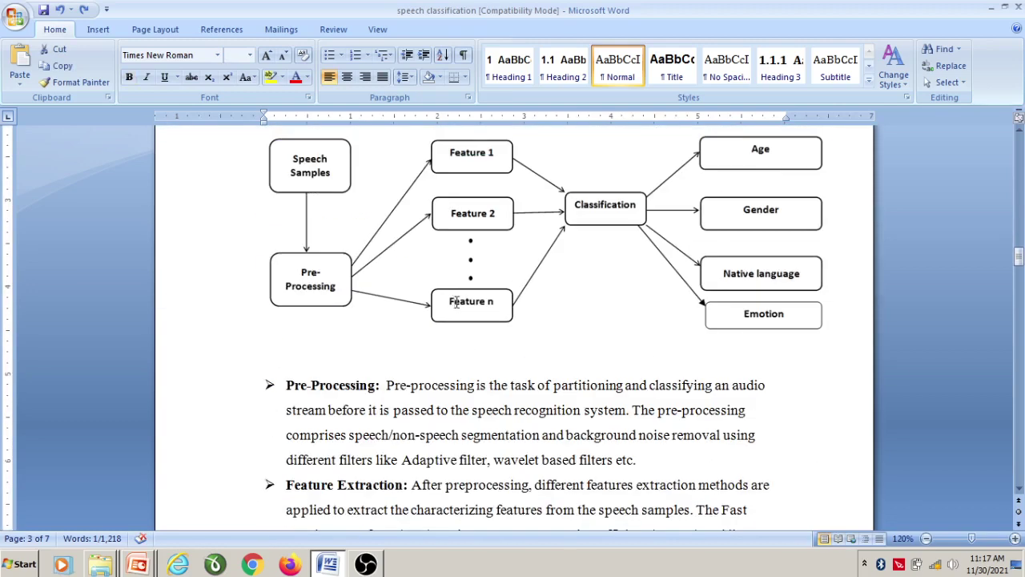
scroll(456, 301, "up", 2)
scroll(509, 270, "up", 2)
scroll(508, 270, "down", 4)
scroll(546, 237, "down", 20)
scroll(547, 237, "down", 15)
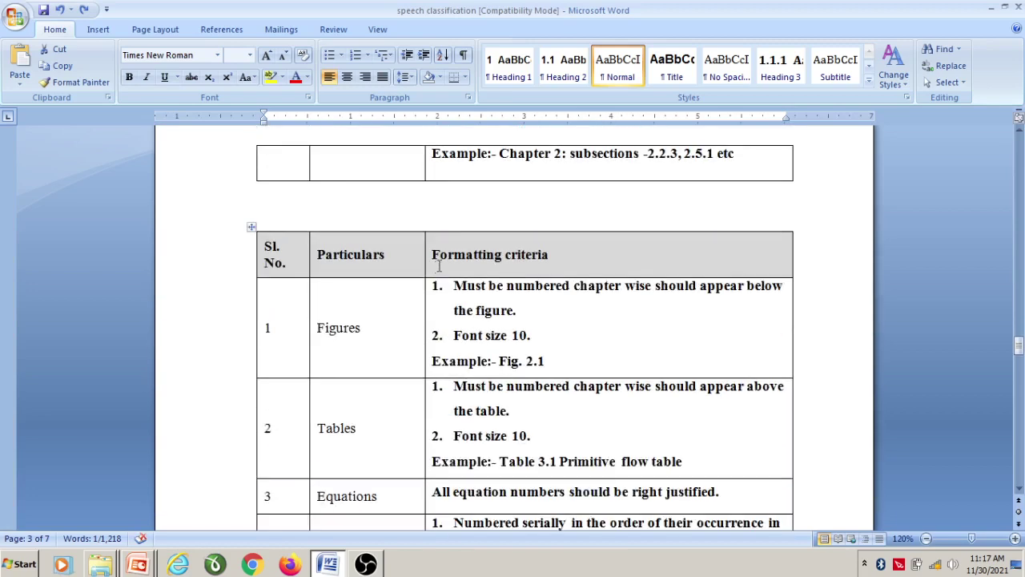
scroll(440, 264, "down", 10)
scroll(399, 326, "down", 2)
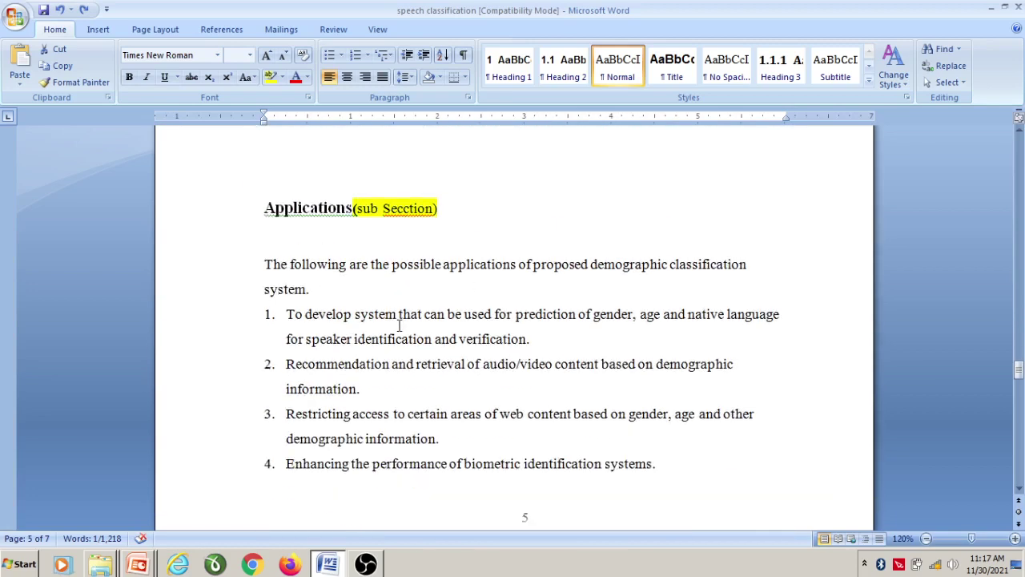
left_click(367, 245)
triple_click(331, 210)
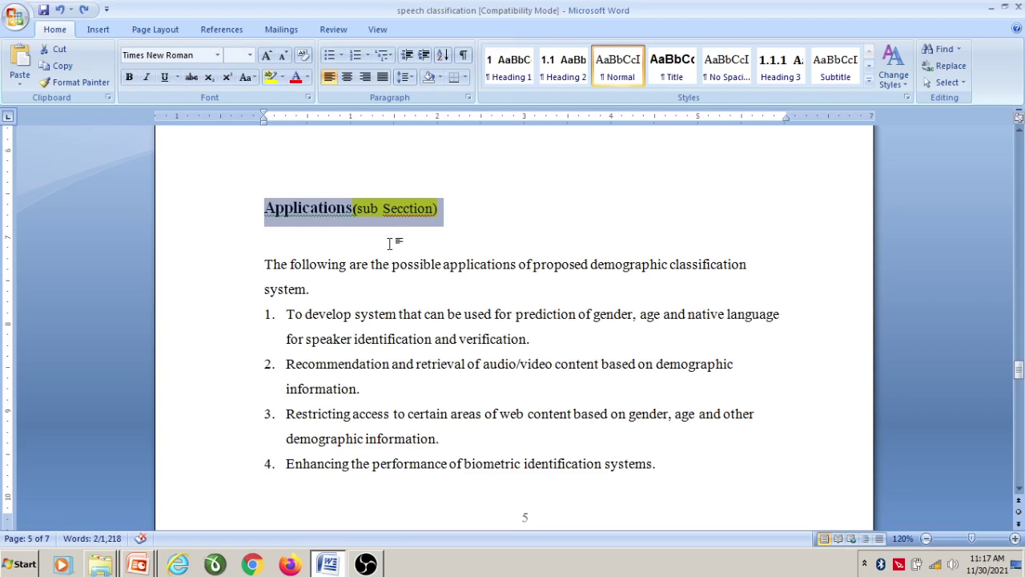
left_click(367, 253)
triple_click(353, 225)
scroll(419, 302, "down", 7)
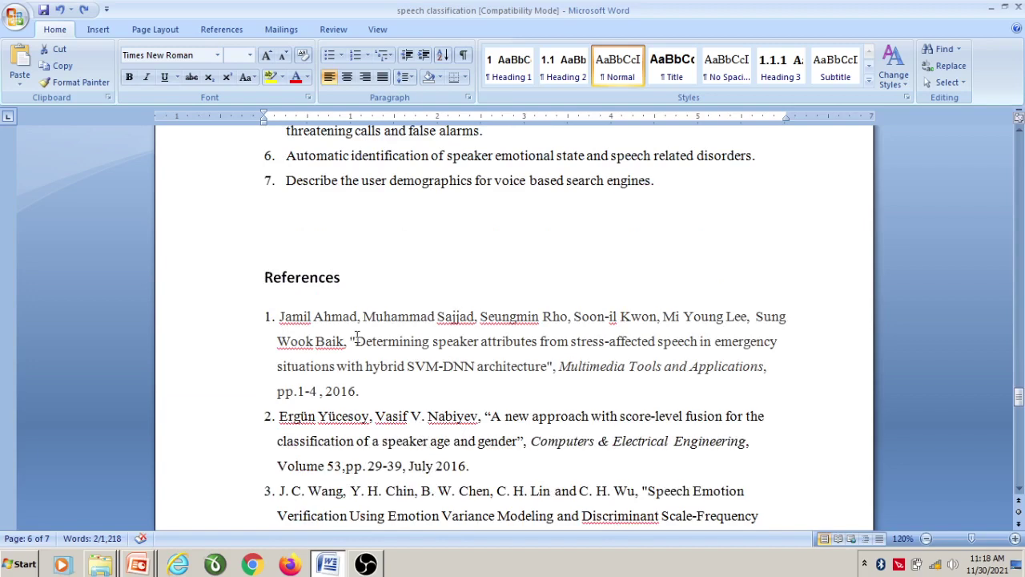
Apply the "Chapter 1 Heading 1" multilevel list format to the chapter title "Classification of speech segments" on page 1.
scroll(408, 316, "up", 8)
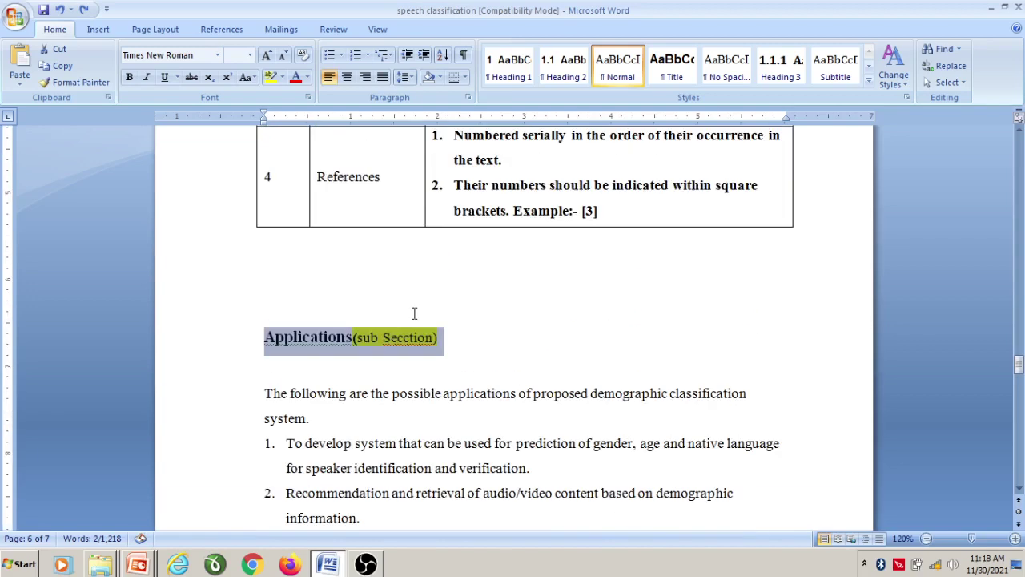
scroll(422, 301, "up", 10)
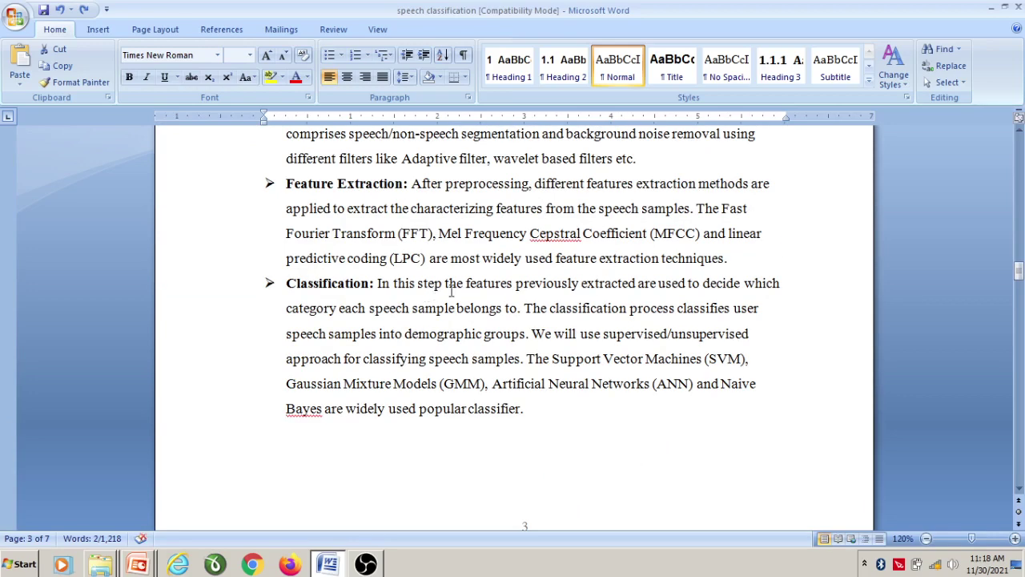
scroll(569, 301, "up", 15)
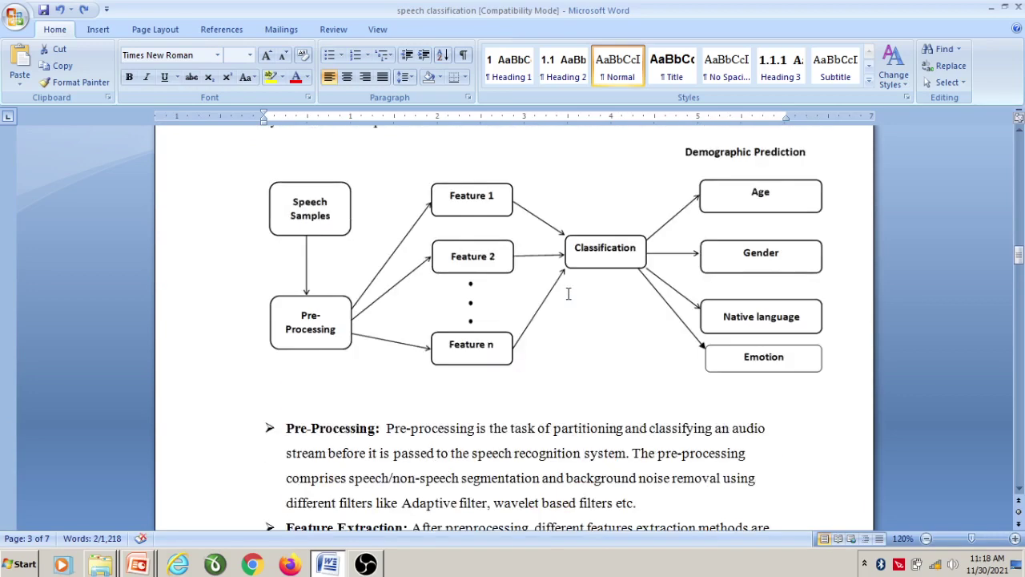
scroll(568, 291, "up", 15)
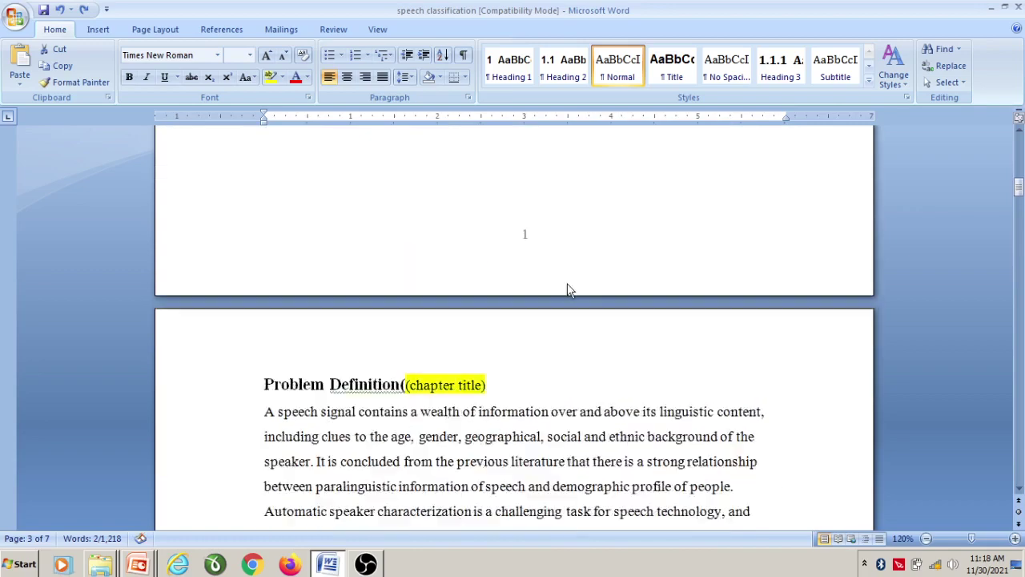
left_click(389, 254)
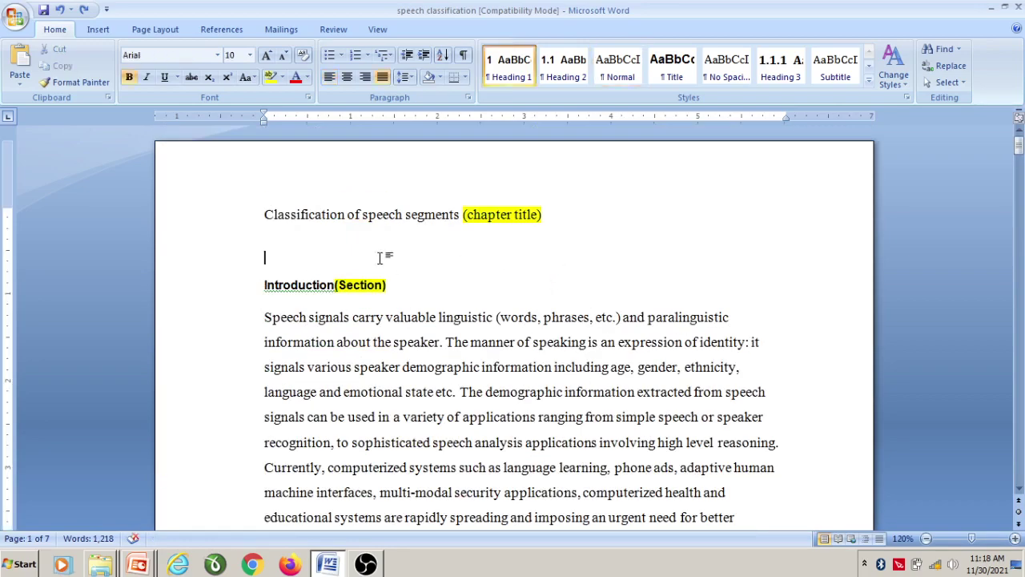
triple_click(385, 218)
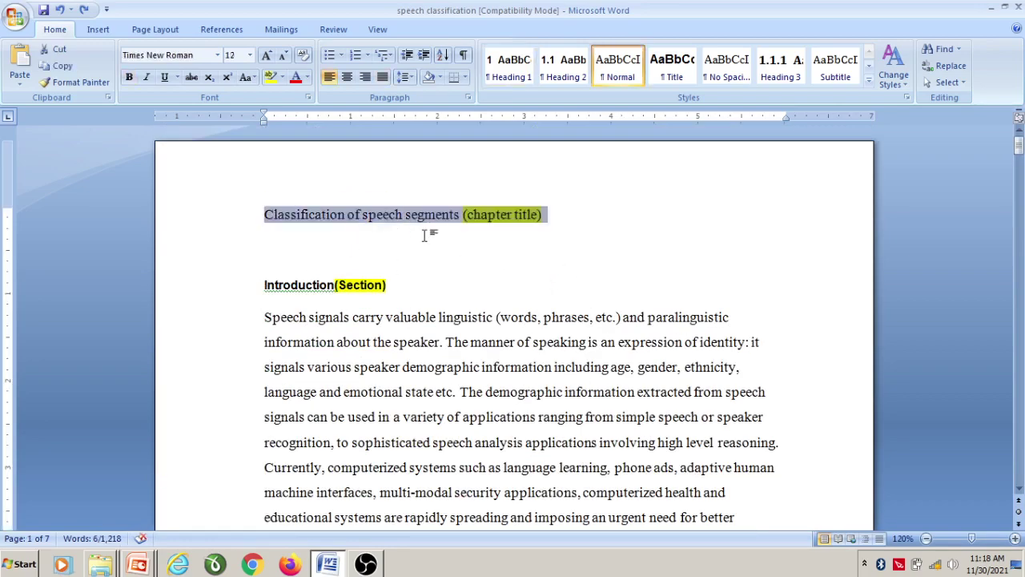
left_click(483, 283)
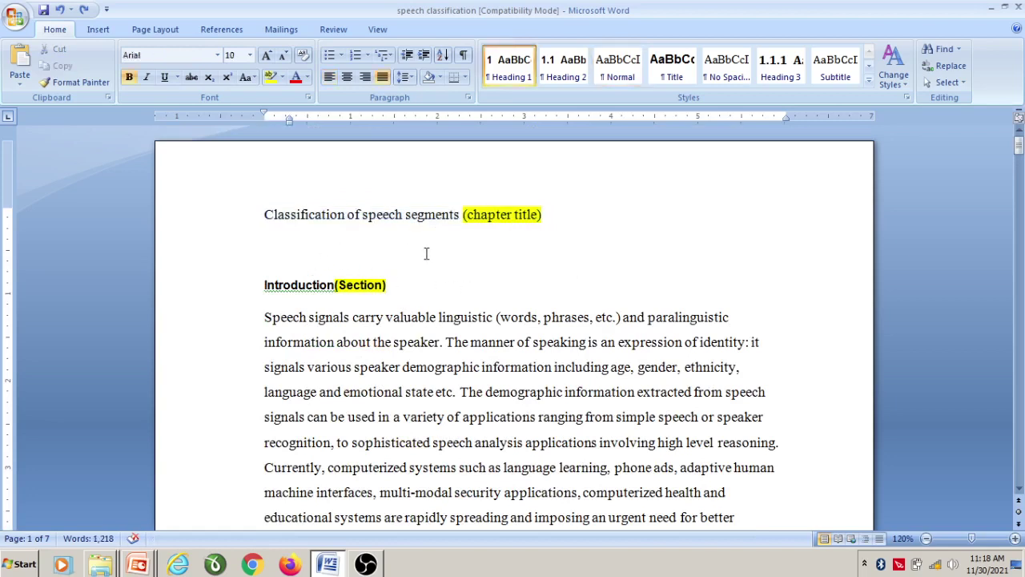
triple_click(383, 218)
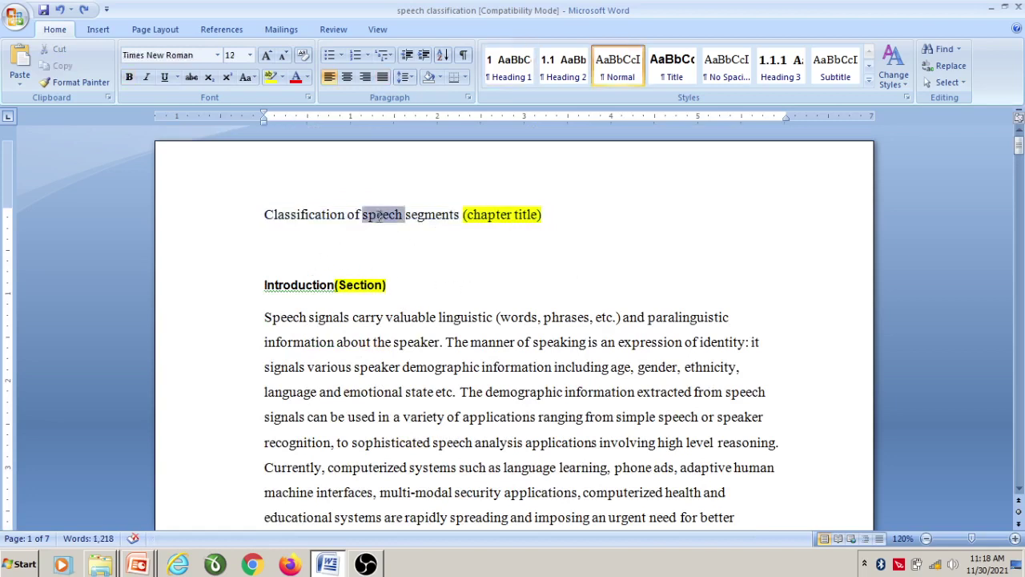
left_click(442, 263)
triple_click(406, 214)
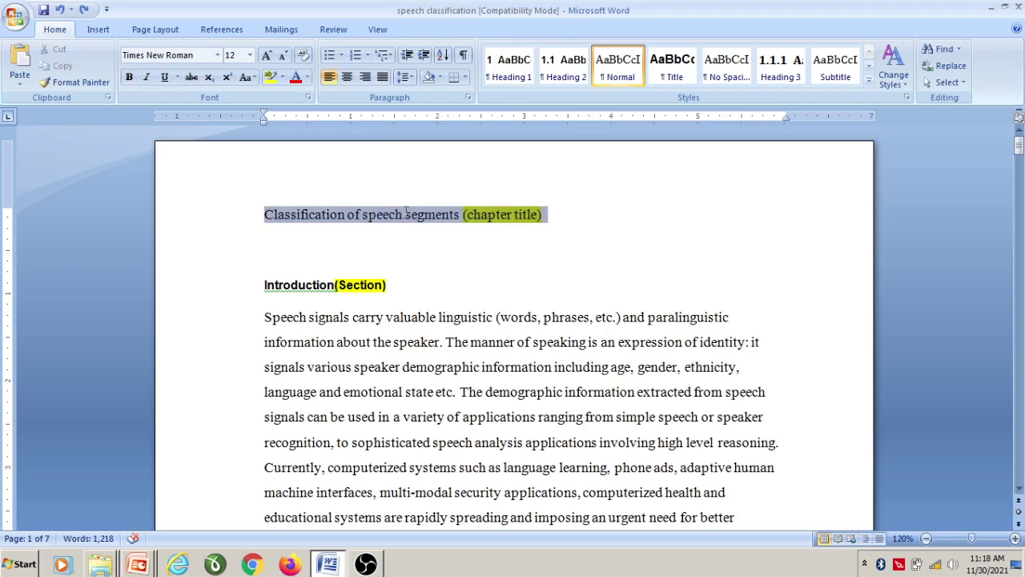
left_click(390, 59)
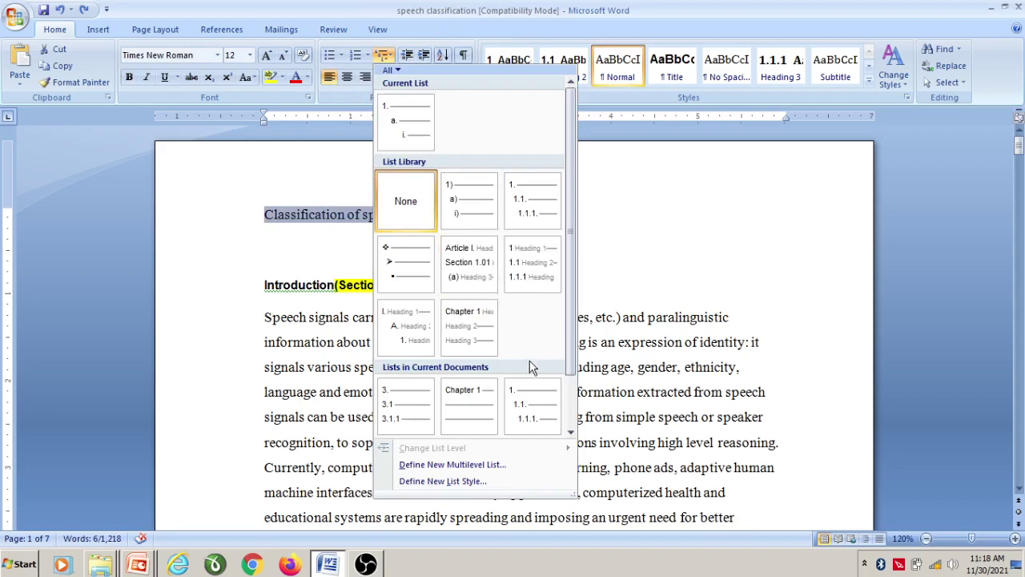
mouse_move(470, 335)
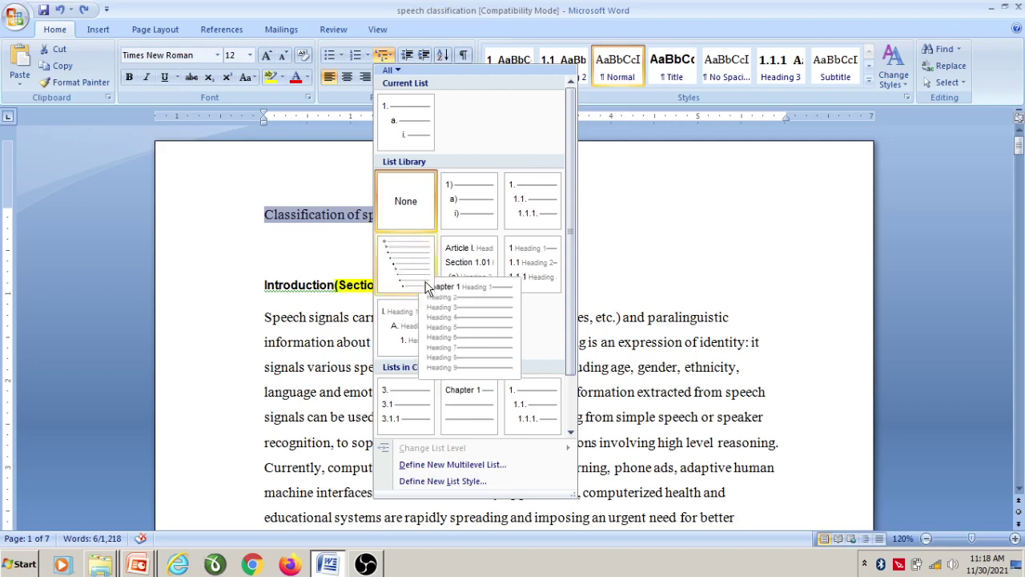
left_click(478, 322)
left_click(408, 243)
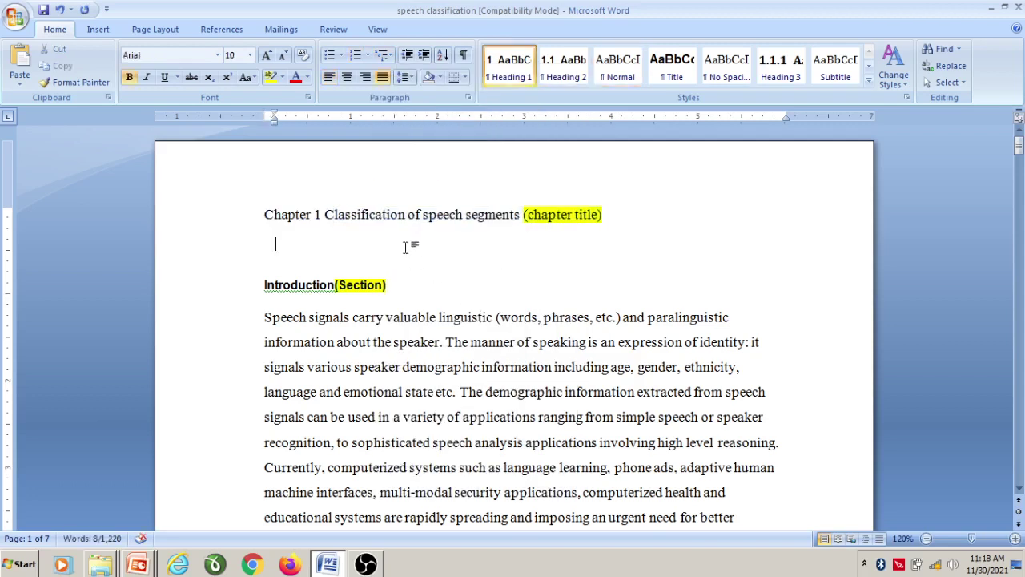
Set the font size of the chapter title "Classification of speech segments" to 16.
triple_click(358, 217)
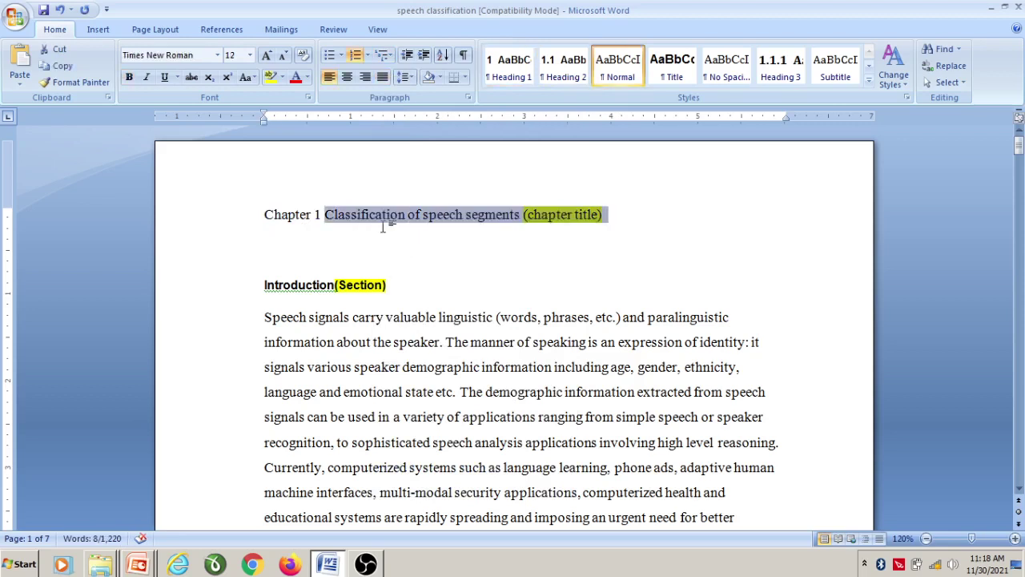
left_click(250, 54)
left_click(230, 148)
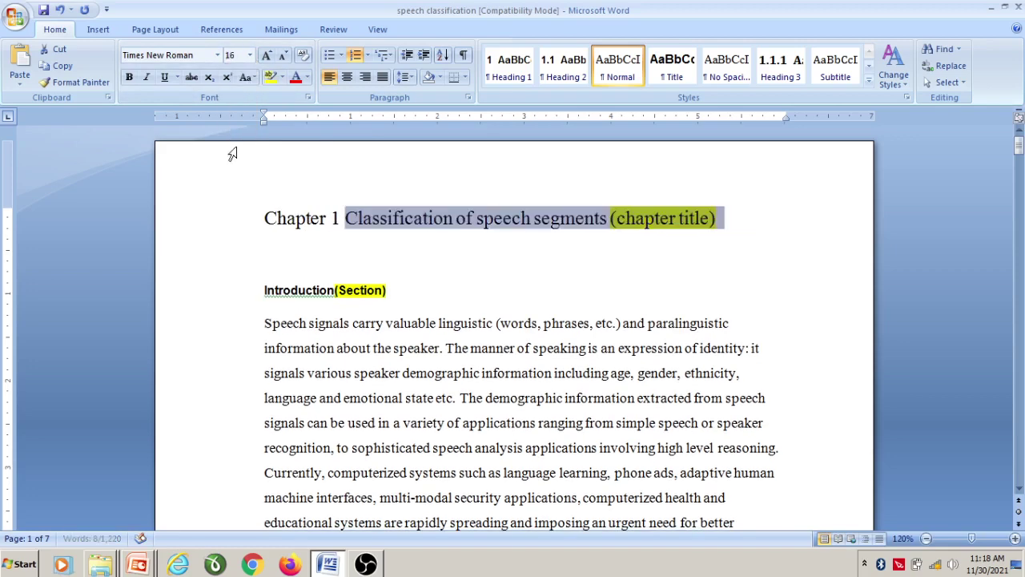
left_click(430, 301)
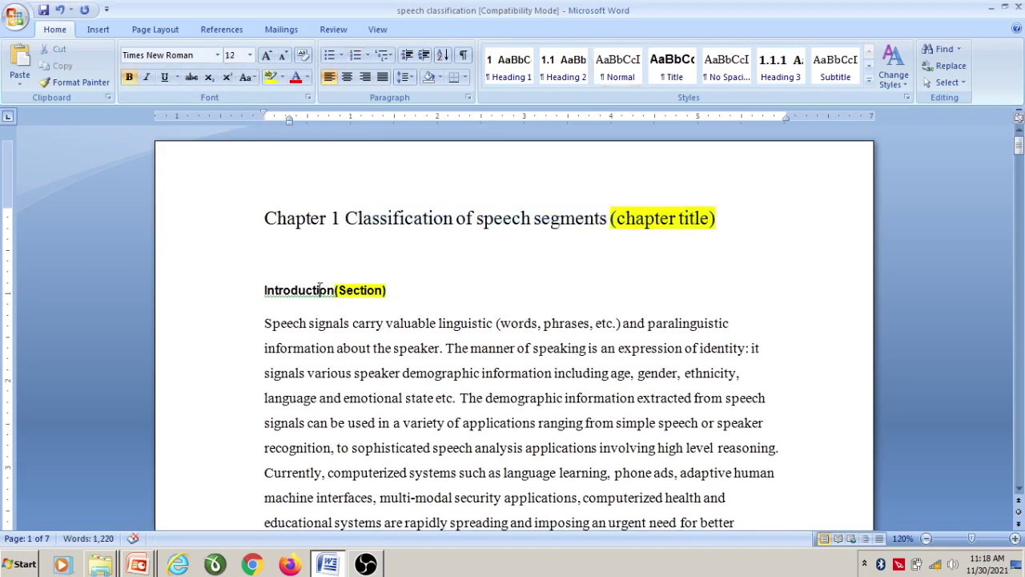
Apply the "1 Heading 1, 1.1 Heading 2, 1.1.1 Heading 3" multilevel list format to the Introduction section heading on page 1.
triple_click(321, 290)
left_click(406, 318)
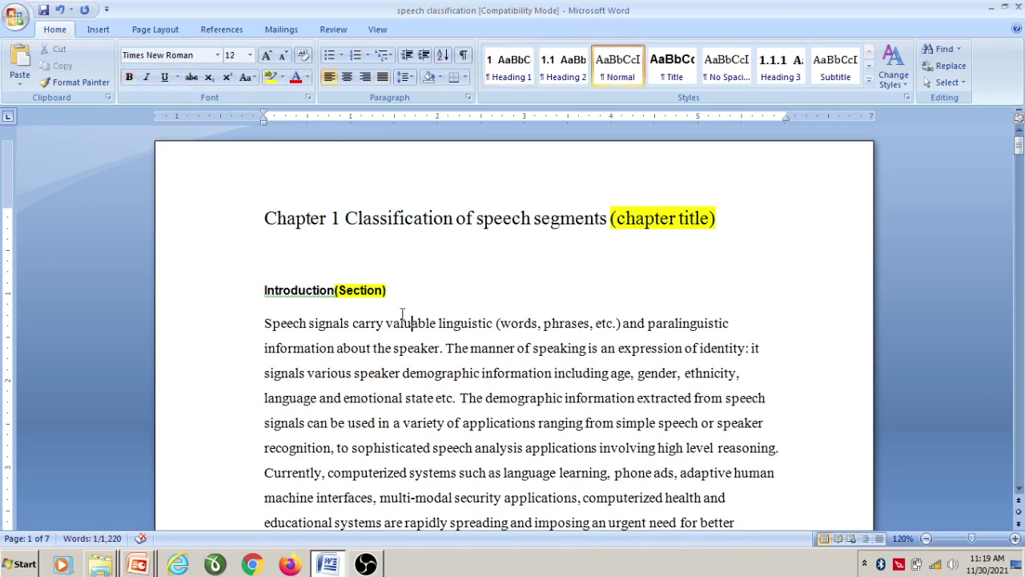
triple_click(326, 290)
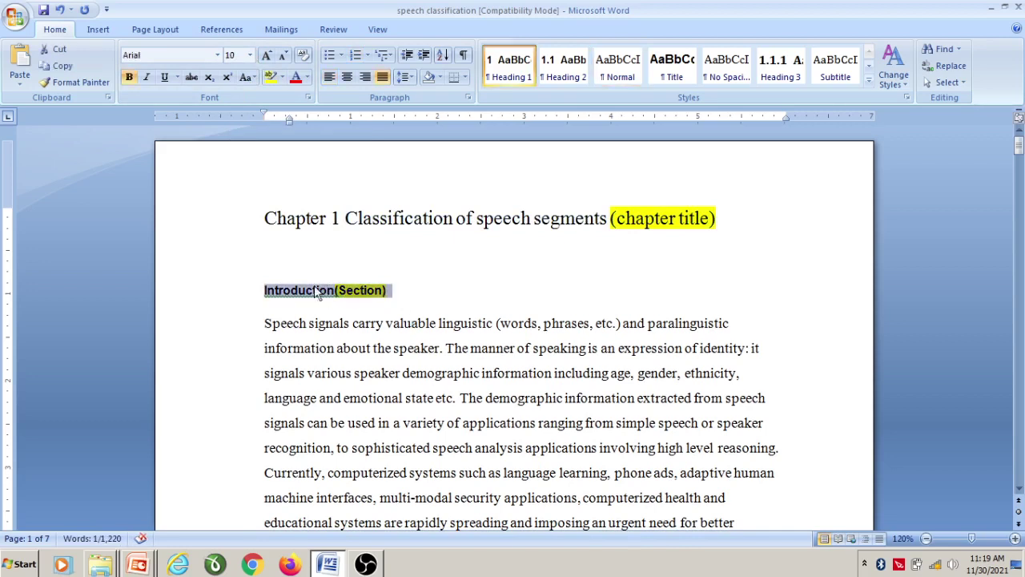
left_click(385, 55)
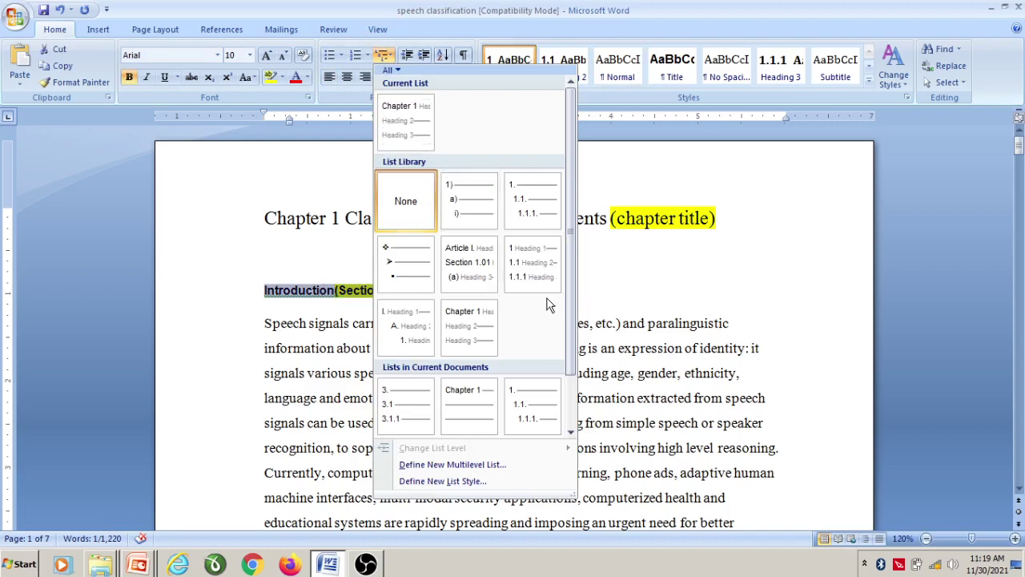
left_click(531, 263)
left_click(449, 300)
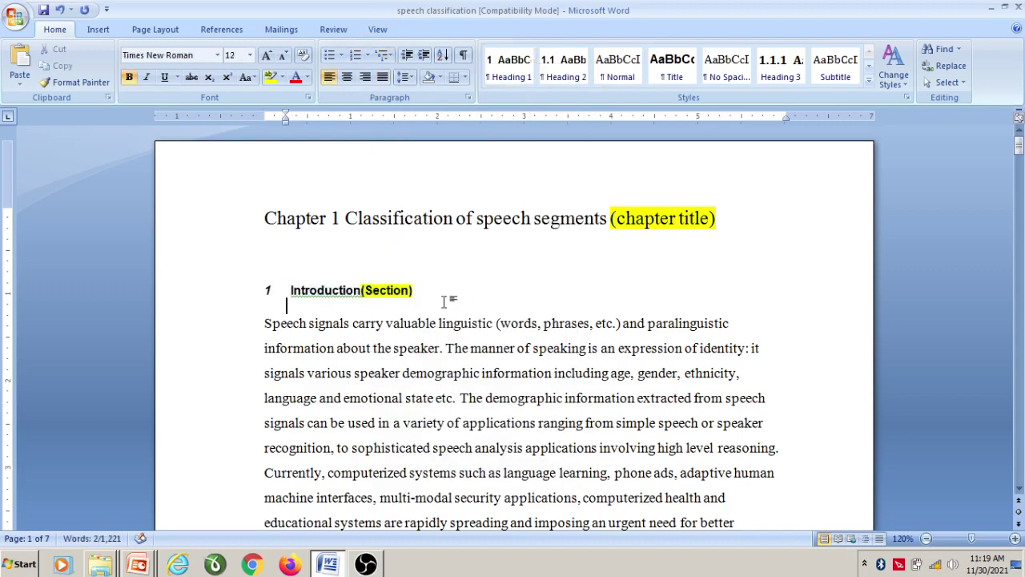
Apply the "1 Heading 1, 1.1 Heading 2, 1.1.1 Heading 3" multilevel list format to the Motivation section heading.
scroll(373, 278, "down", 2)
scroll(373, 278, "down", 4)
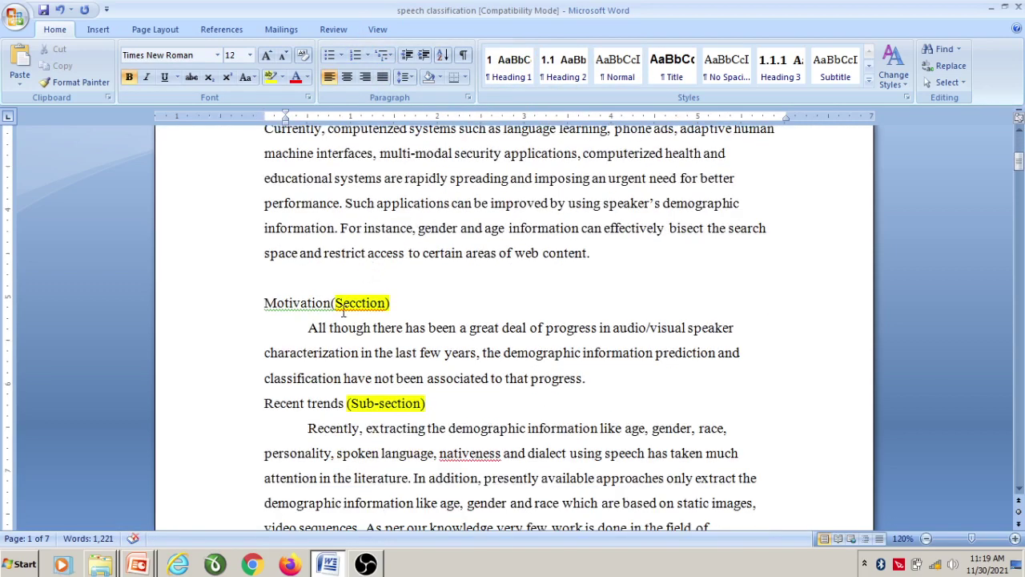
triple_click(343, 305)
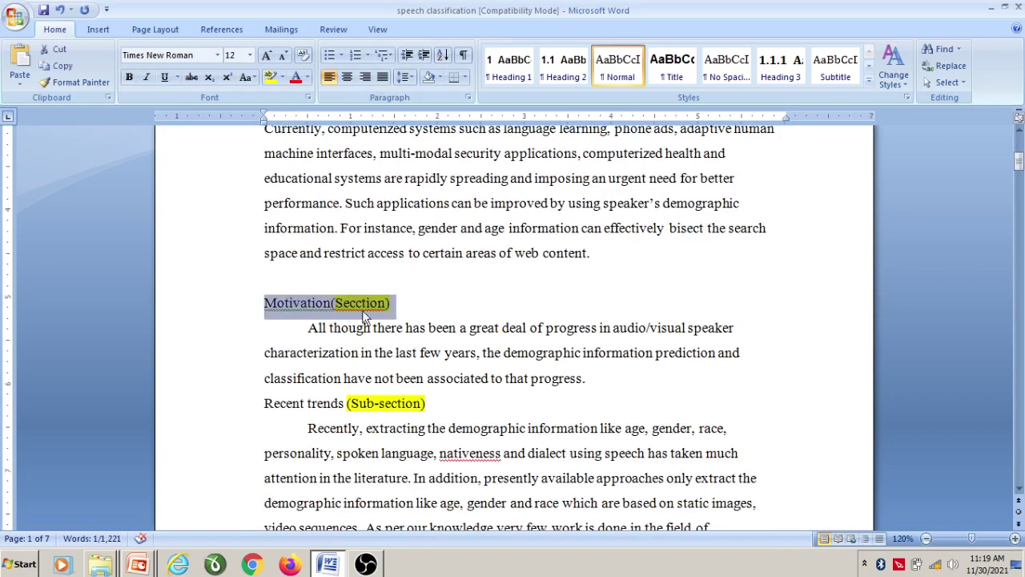
double_click(369, 302)
triple_click(369, 305)
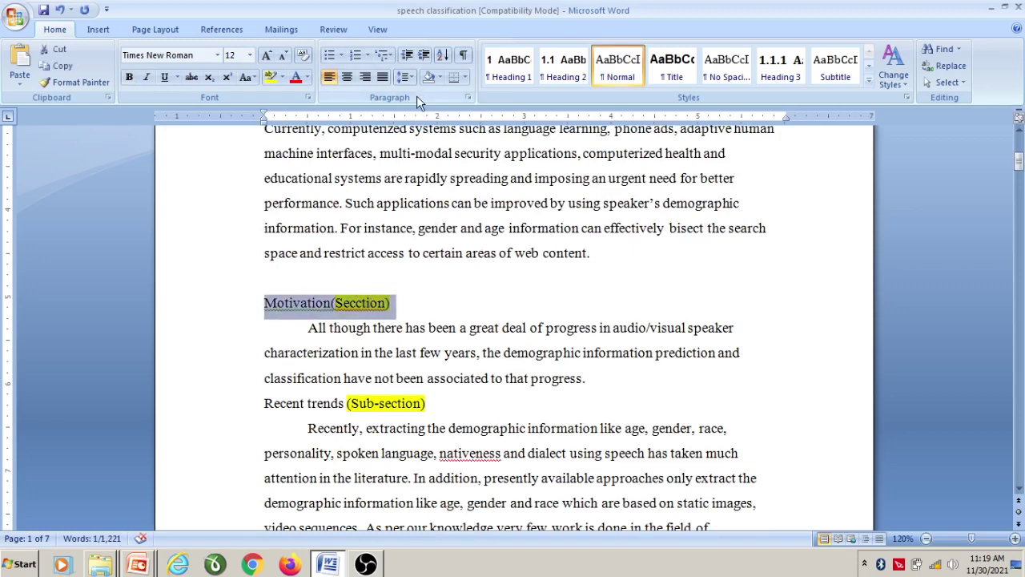
left_click(390, 55)
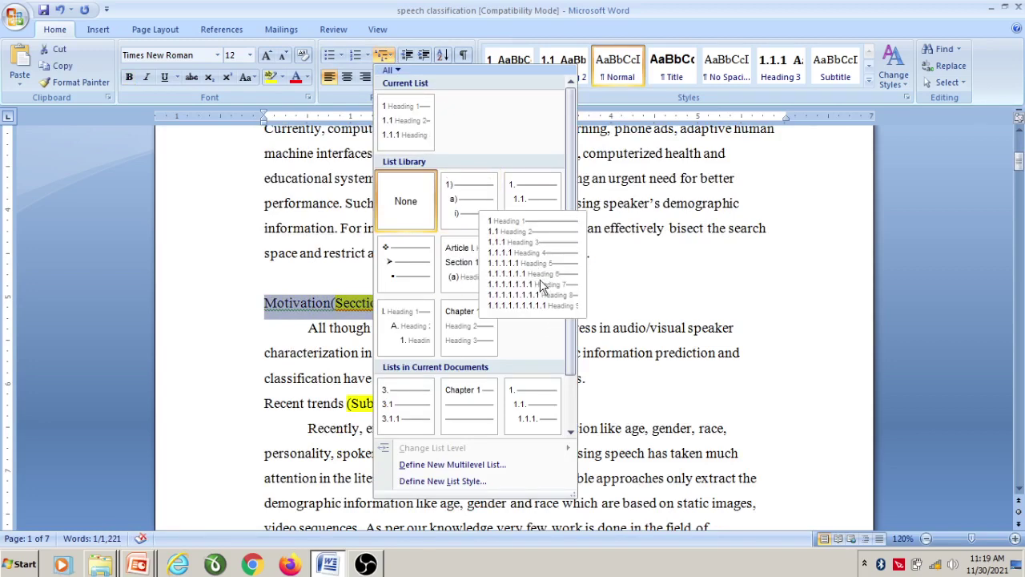
left_click(533, 269)
left_click(462, 317)
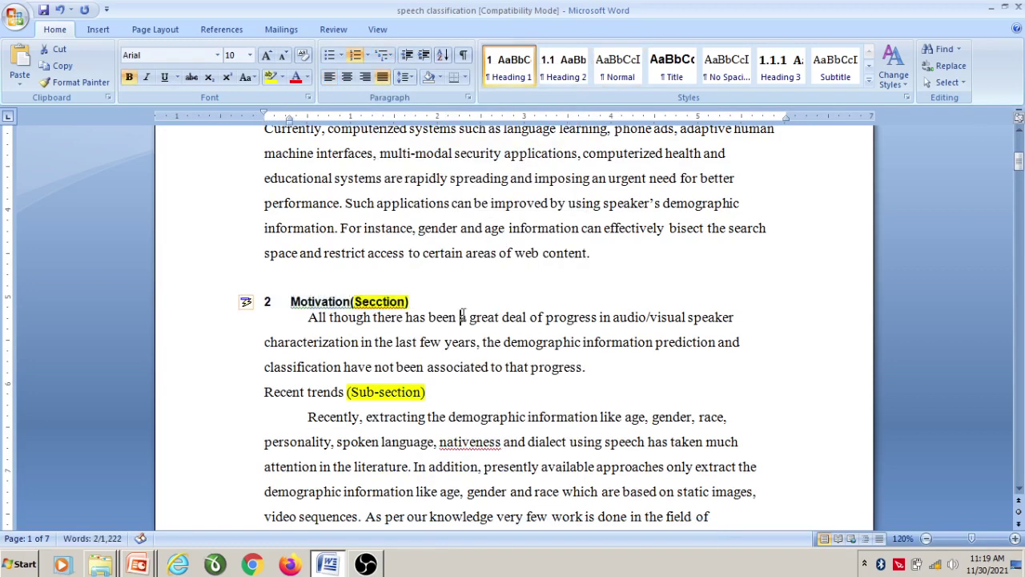
Indent the "Recent trends" sub-section heading one level and apply the "1 Heading 1, 1.1 Heading 2, 1.1.1 Heading 3" multilevel list format to it.
scroll(385, 288, "down", 1)
left_click(442, 315)
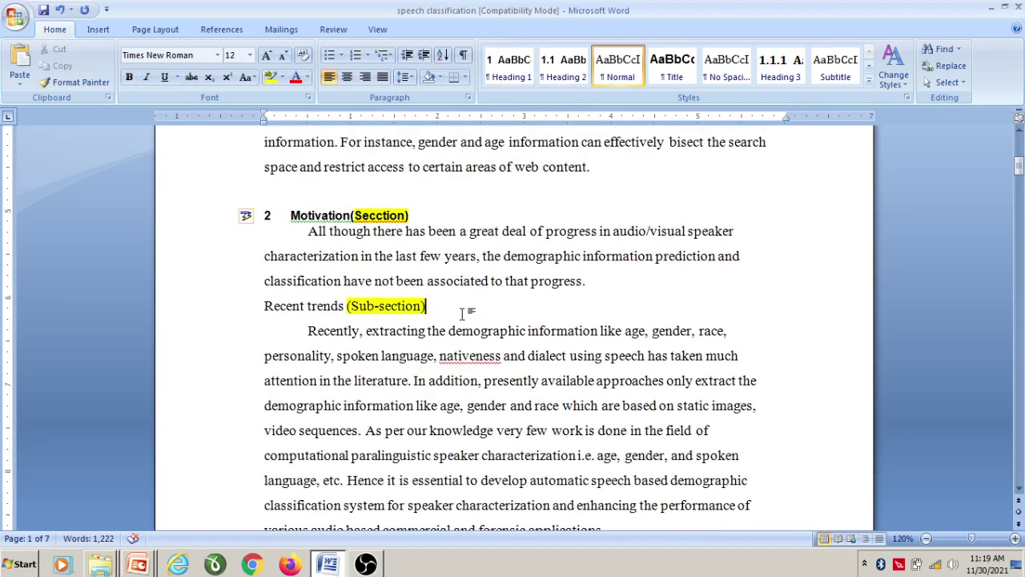
left_click(391, 332)
triple_click(356, 307)
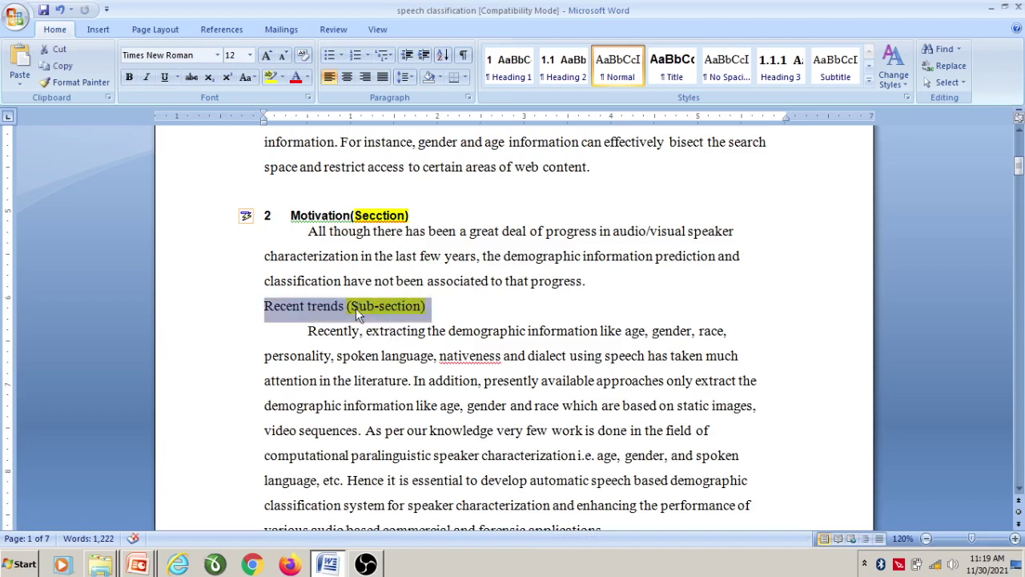
left_click(425, 56)
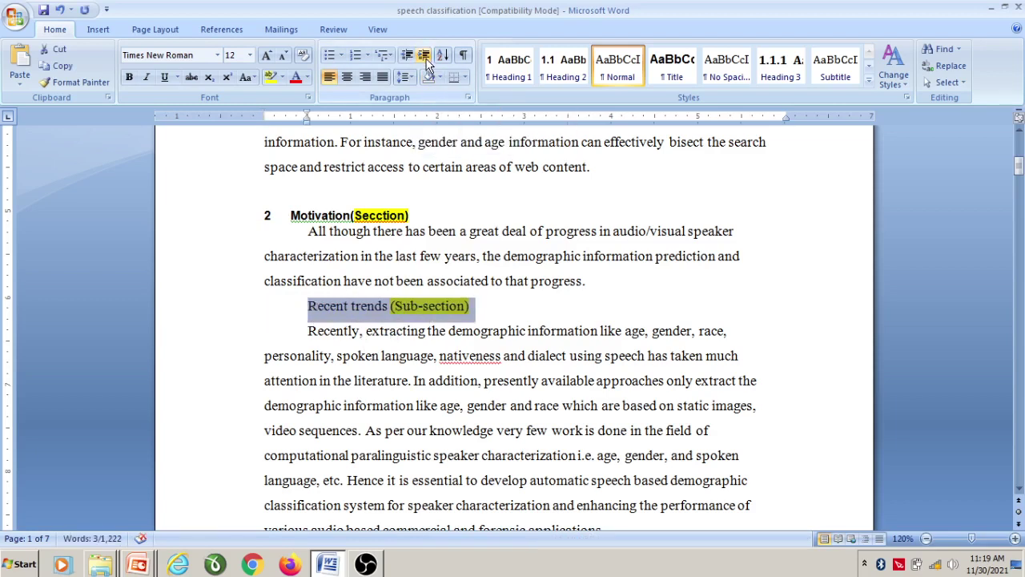
left_click(390, 56)
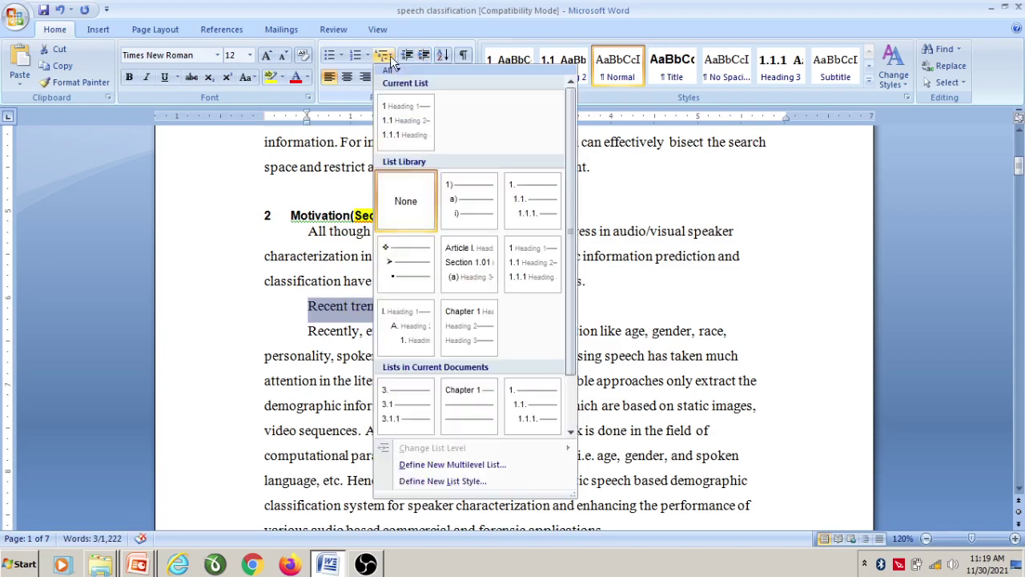
mouse_move(531, 260)
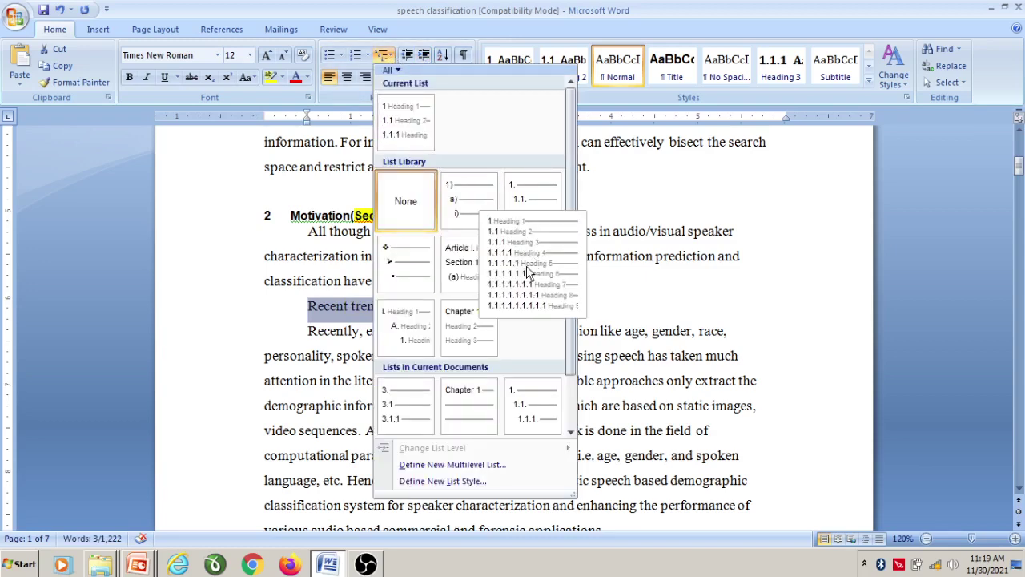
left_click(528, 272)
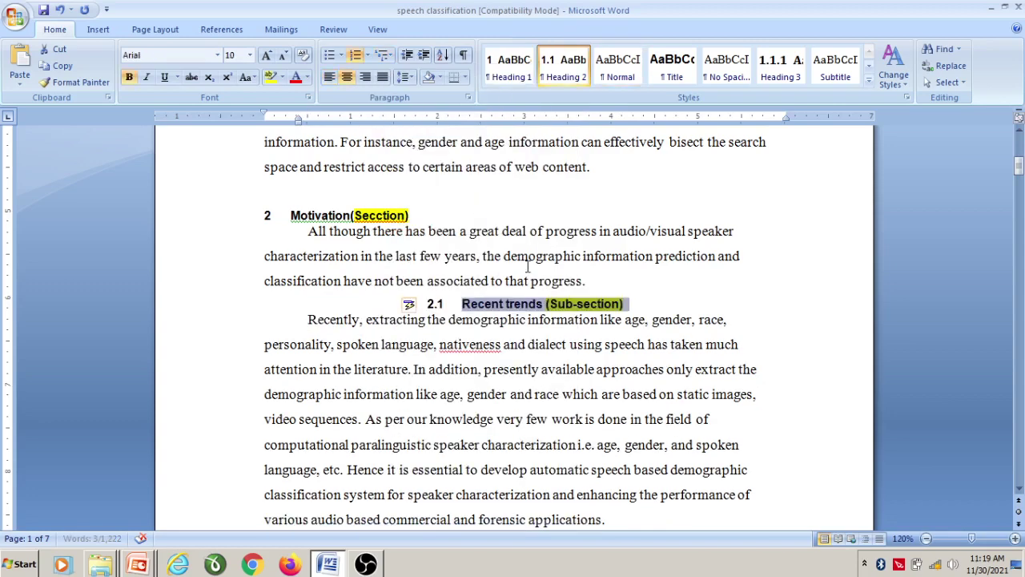
left_click(503, 367)
Left-align the numbered "Recent trends" sub-section heading.
left_click(434, 303)
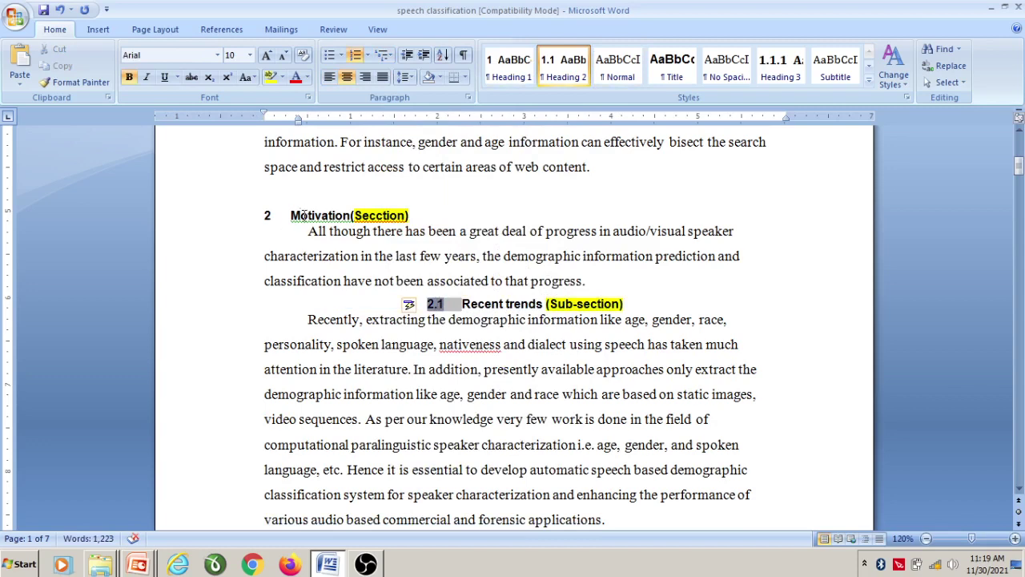
left_click(326, 80)
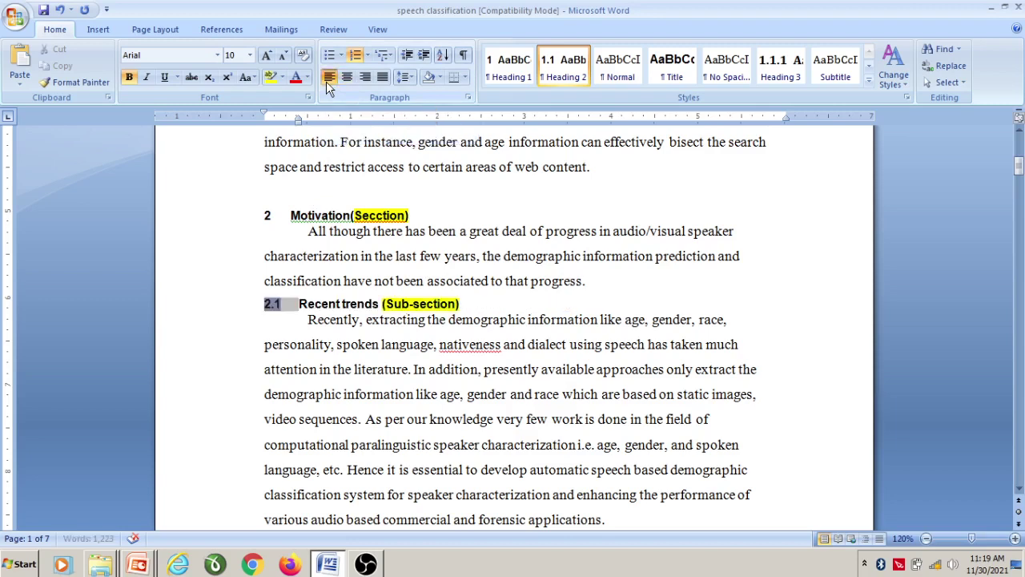
left_click(430, 419)
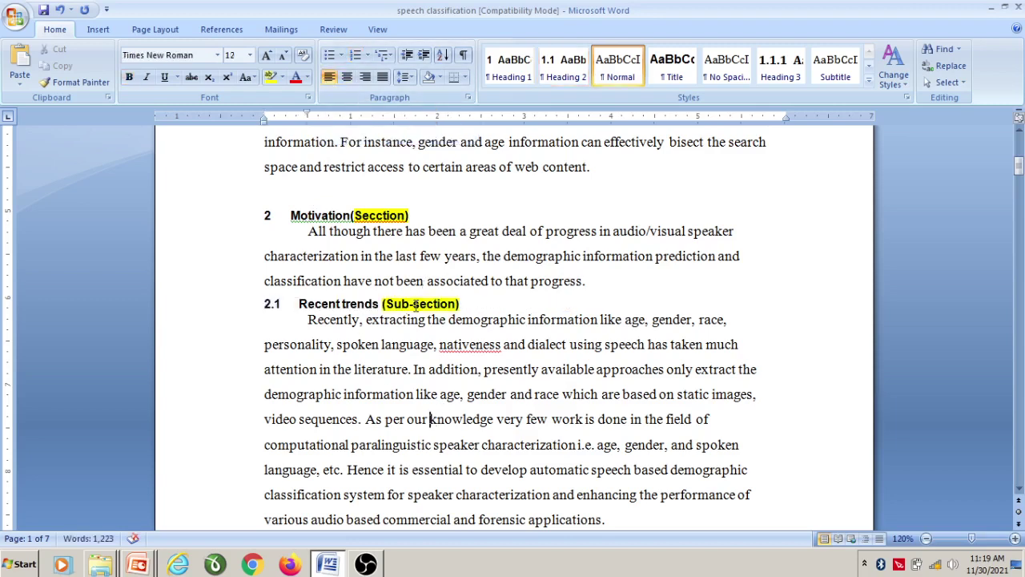
Insert a blank line above the "Problem Definition" chapter title to push it onto page 2.
scroll(416, 304, "down", 5)
left_click(332, 273)
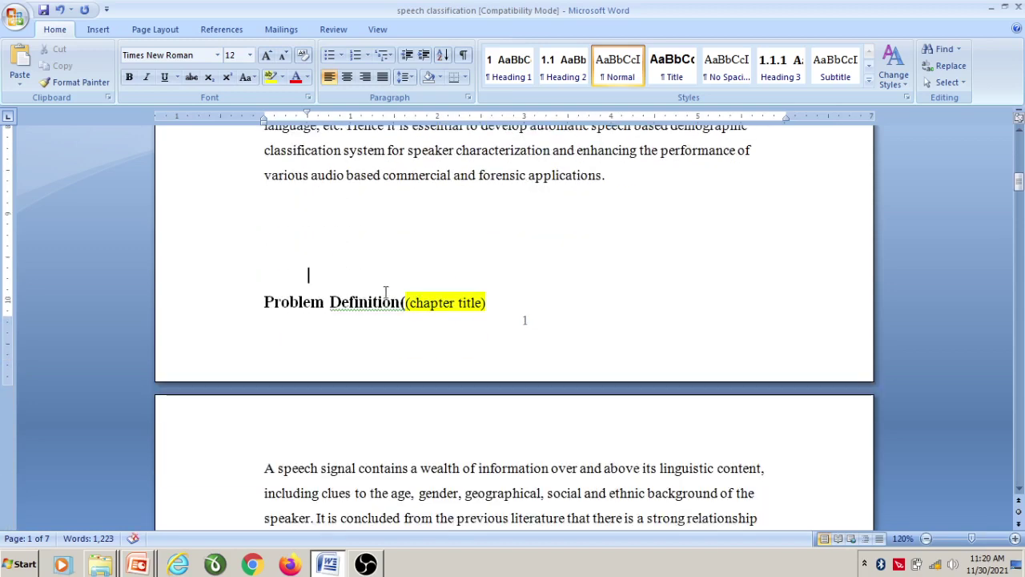
key("Return")
Apply the "Chapter 1 Heading 1" multilevel list format to the "Problem Definition" chapter title and continue the numbering from the previous chapter.
scroll(559, 346, "down", 2)
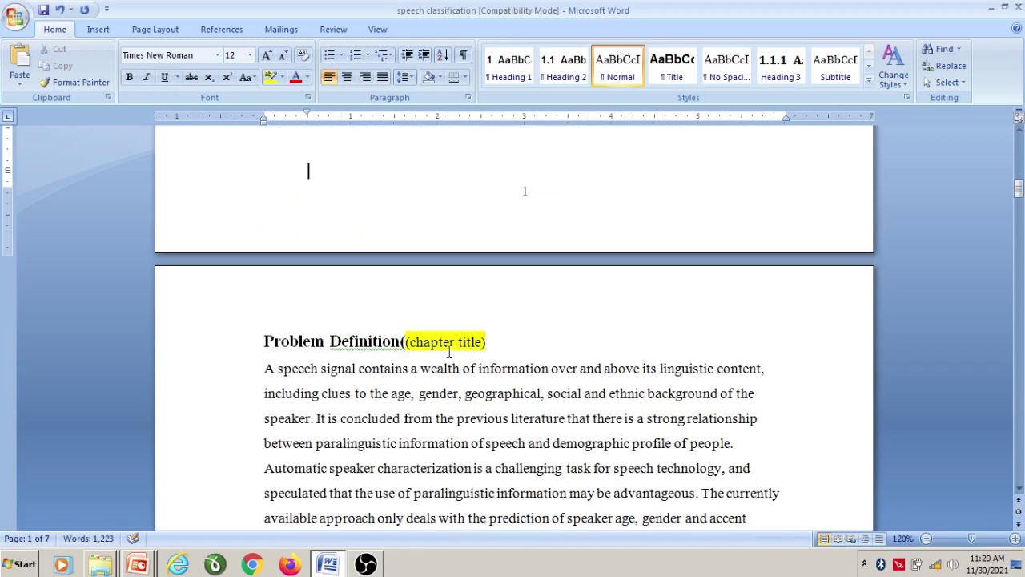
scroll(448, 353, "down", 2)
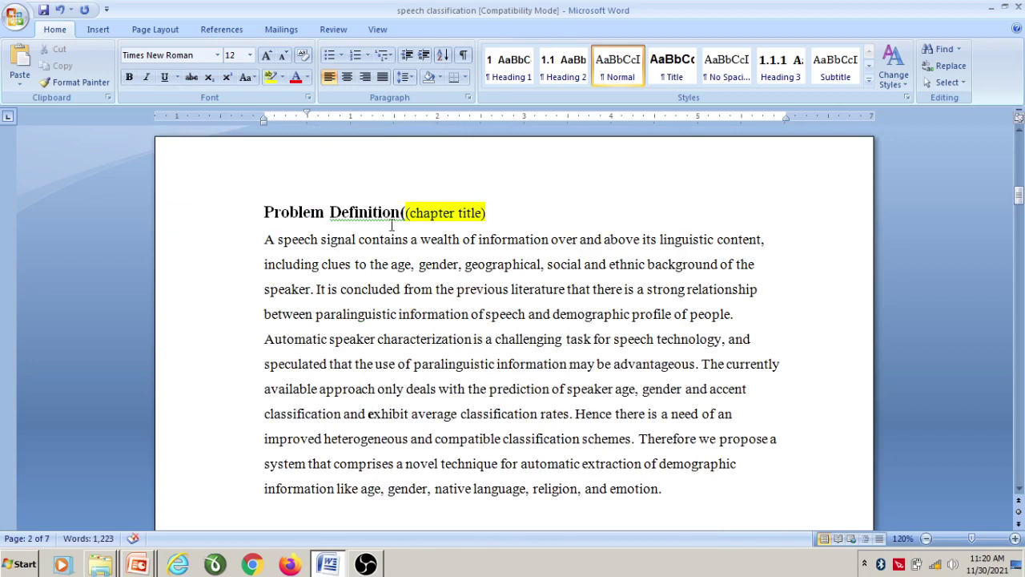
triple_click(369, 210)
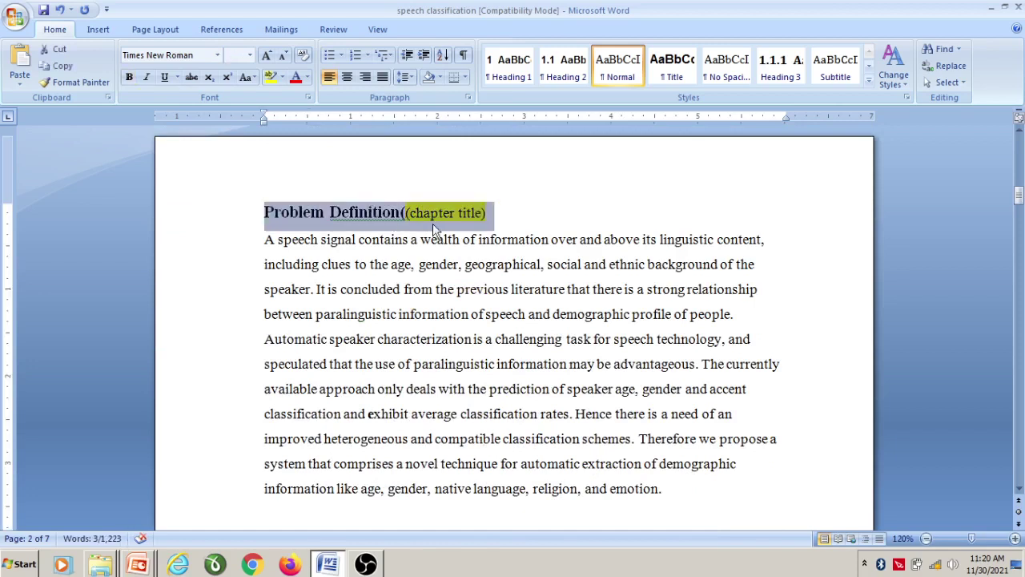
left_click(386, 56)
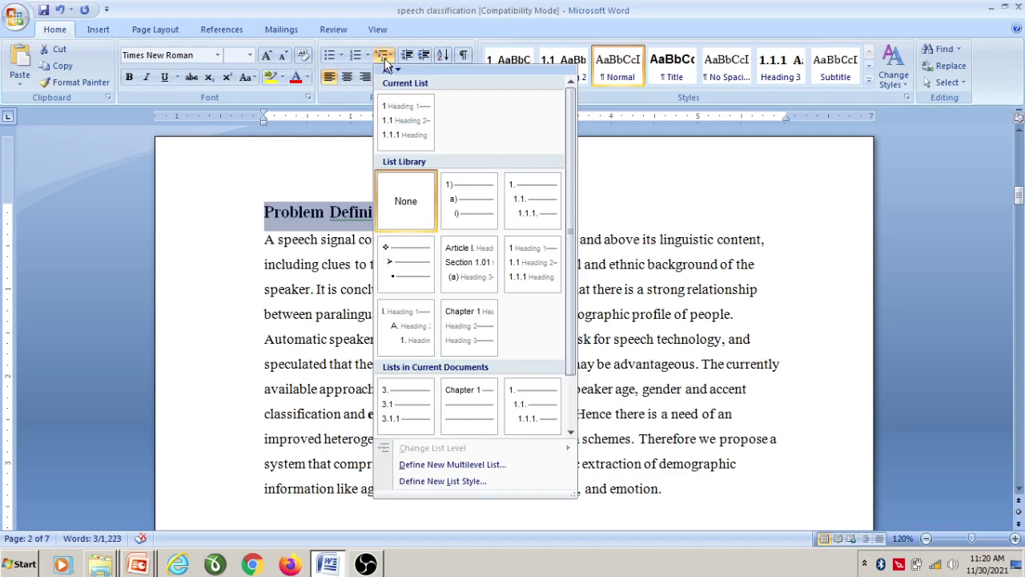
mouse_move(484, 350)
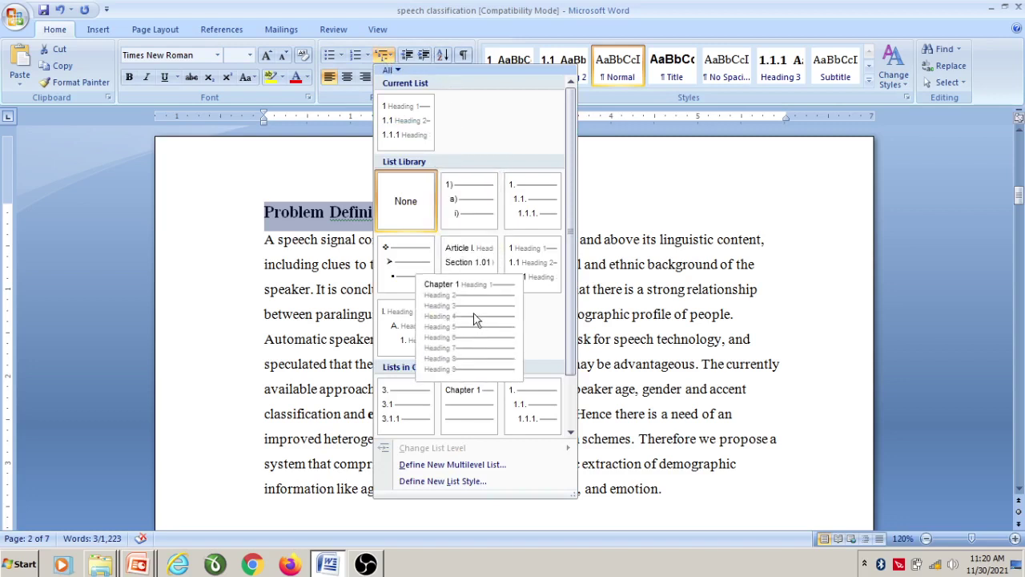
left_click(473, 319)
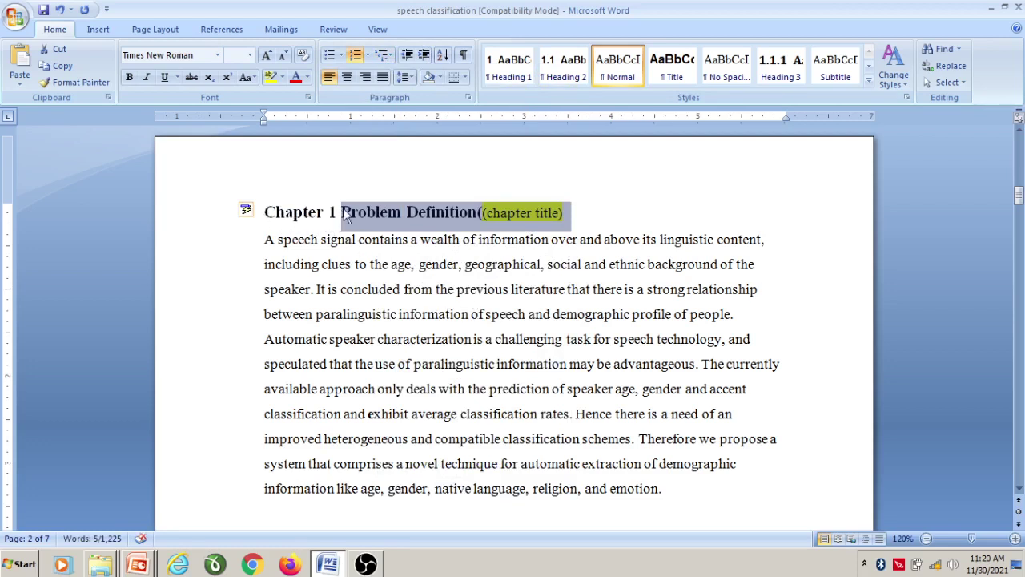
left_click(249, 215)
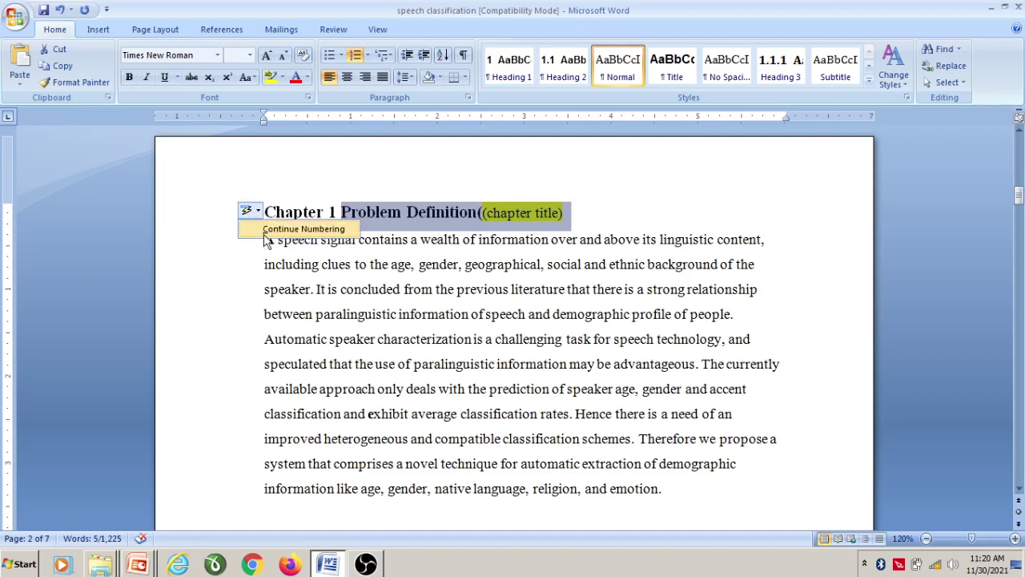
left_click(303, 230)
left_click(472, 314)
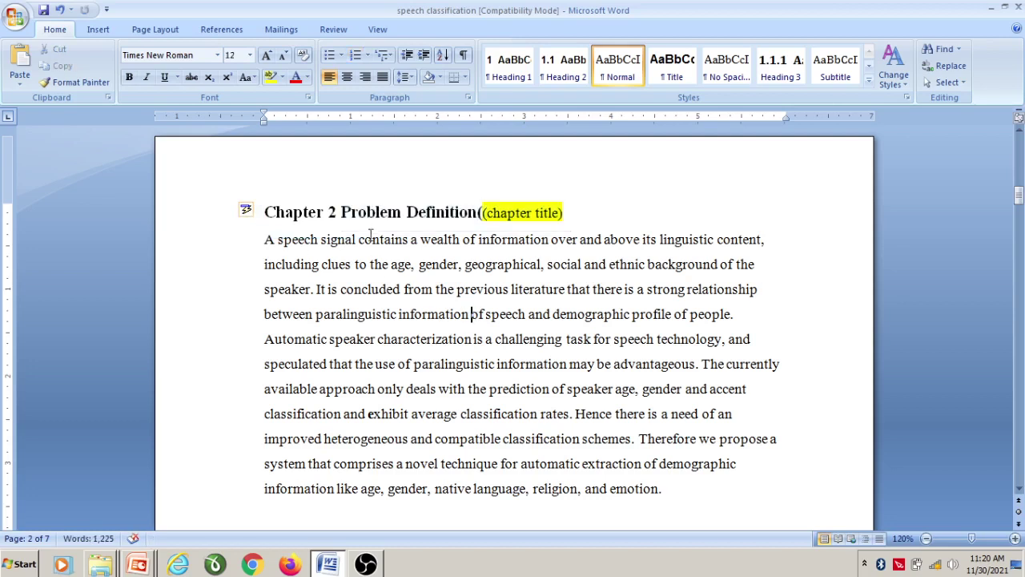
Set the font size of the whole "Problem Definition" chapter title to 16.
double_click(394, 211)
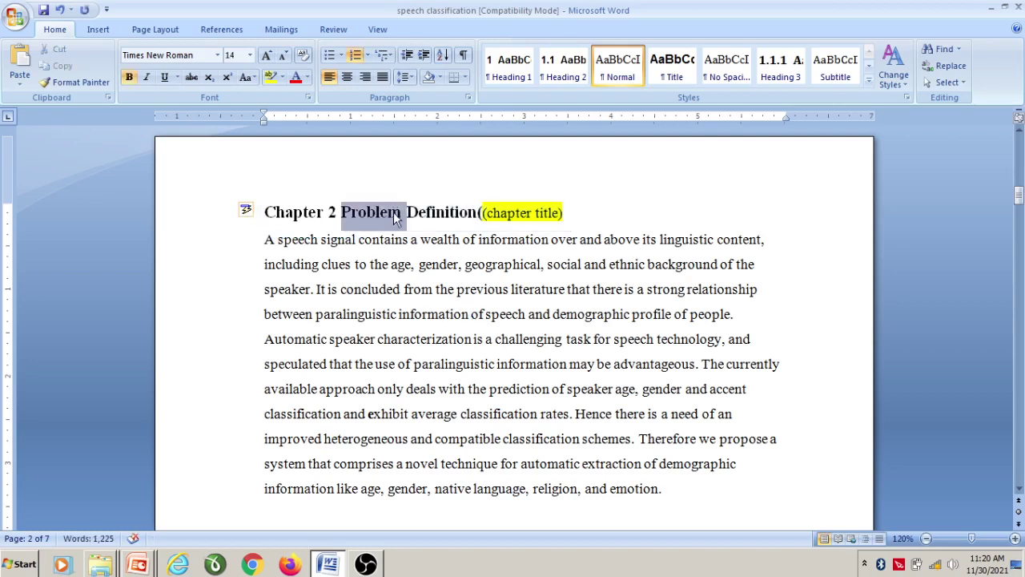
key("shift+End")
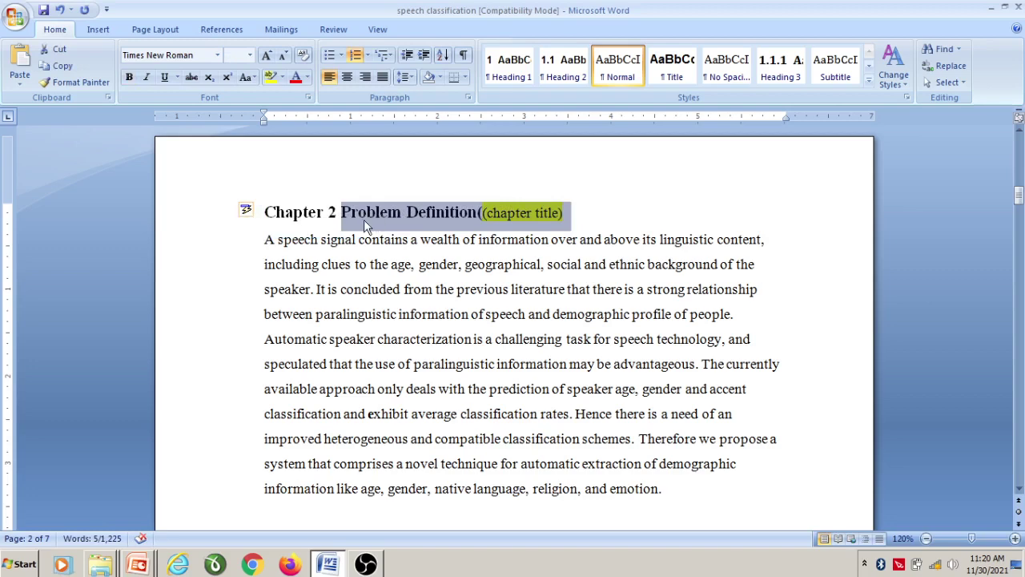
left_click(250, 54)
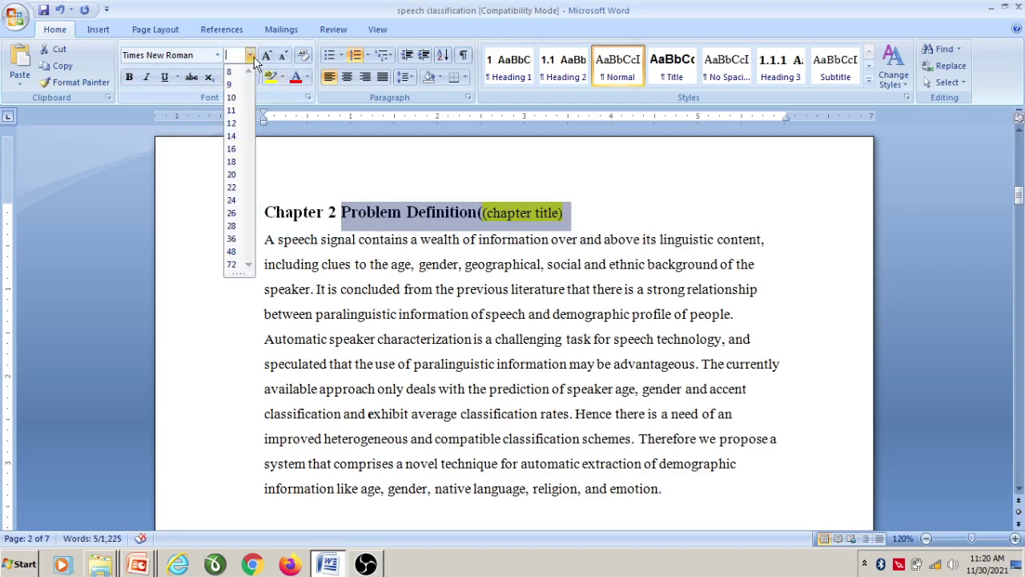
left_click(231, 149)
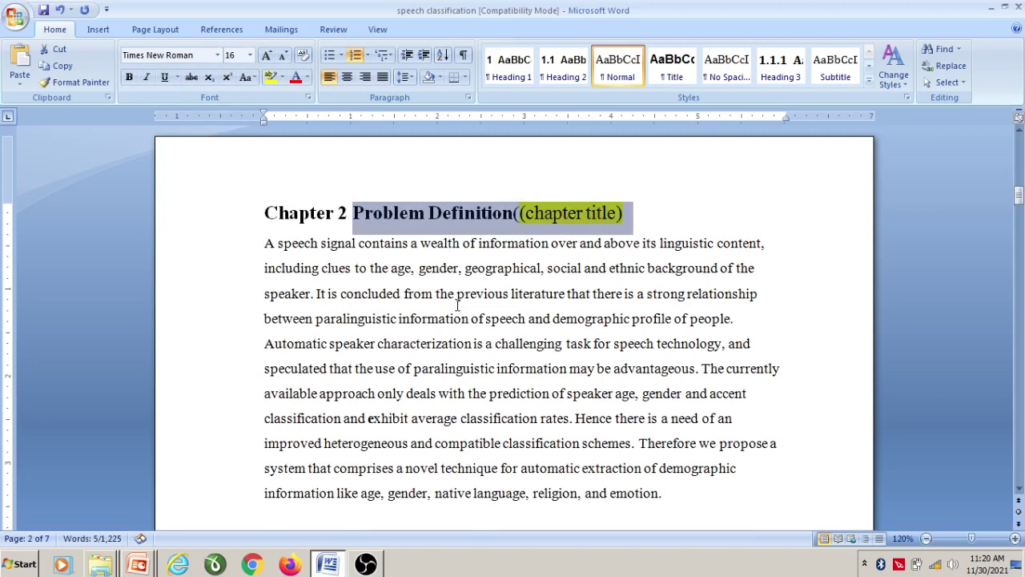
Apply the "1 Heading 1, 1.1 Heading 2" multilevel list format to the "Objectives" section heading.
scroll(432, 289, "down", 3)
scroll(413, 280, "down", 1)
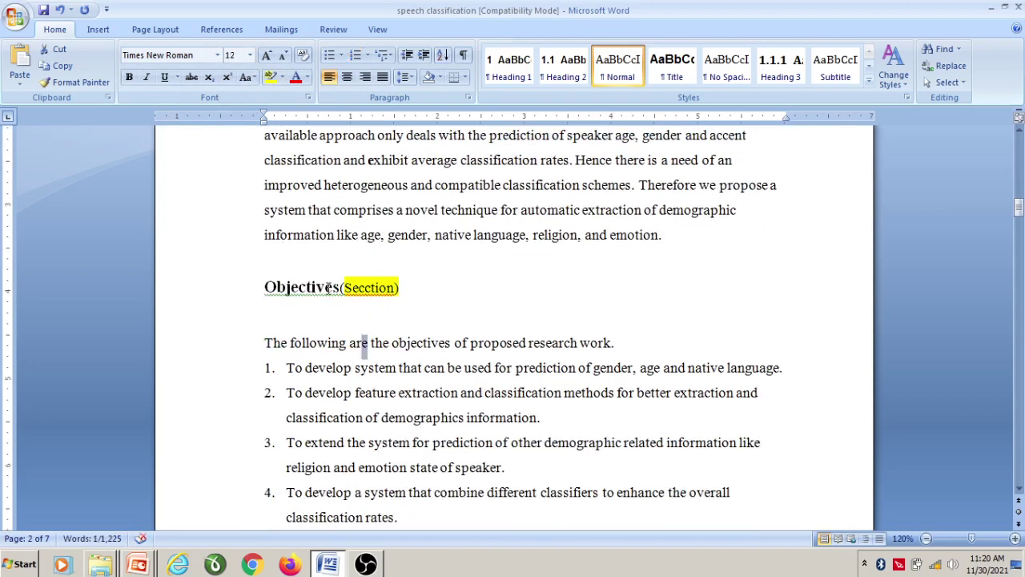
triple_click(327, 292)
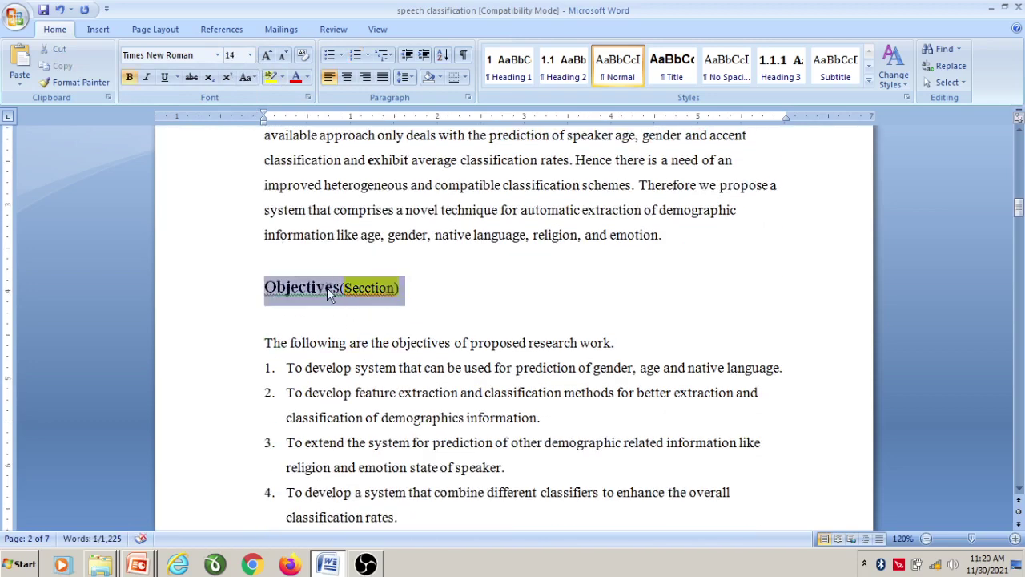
left_click(393, 318)
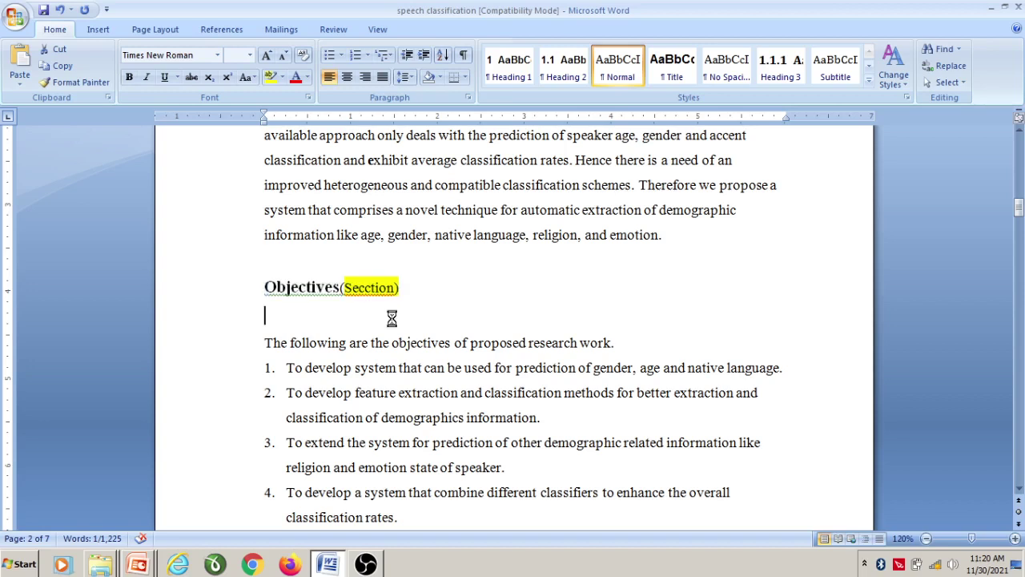
triple_click(351, 288)
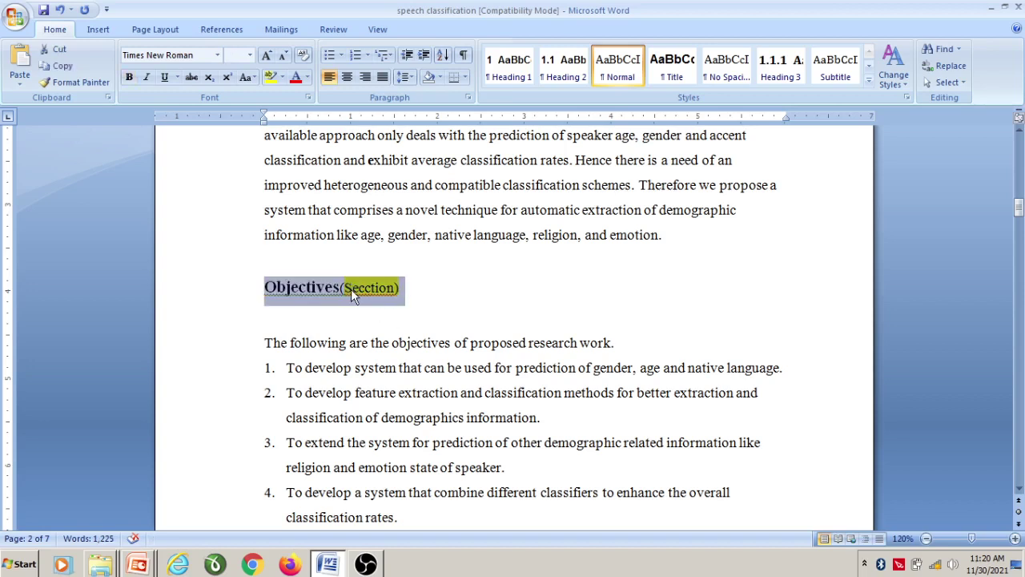
left_click(388, 55)
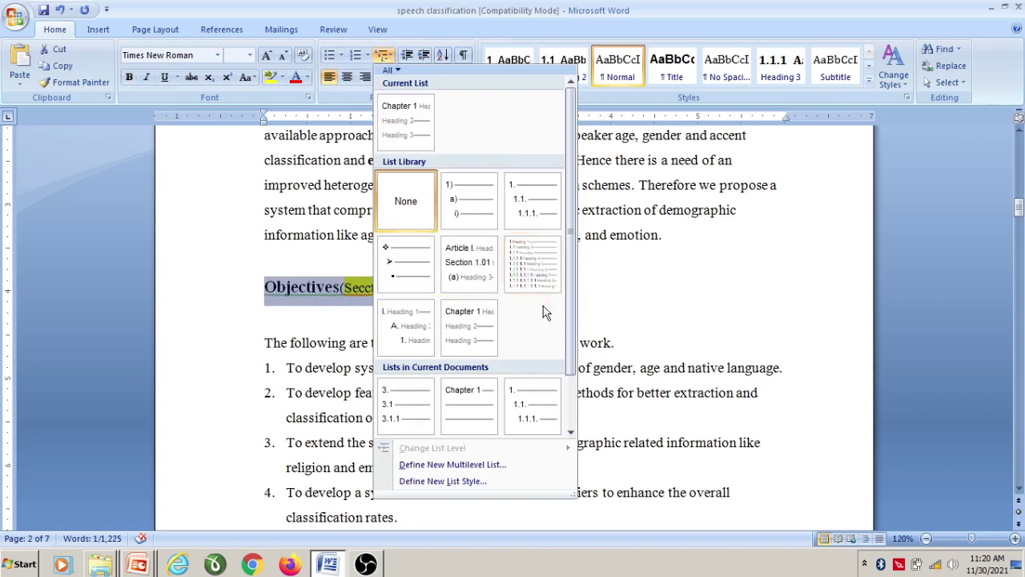
left_click(536, 270)
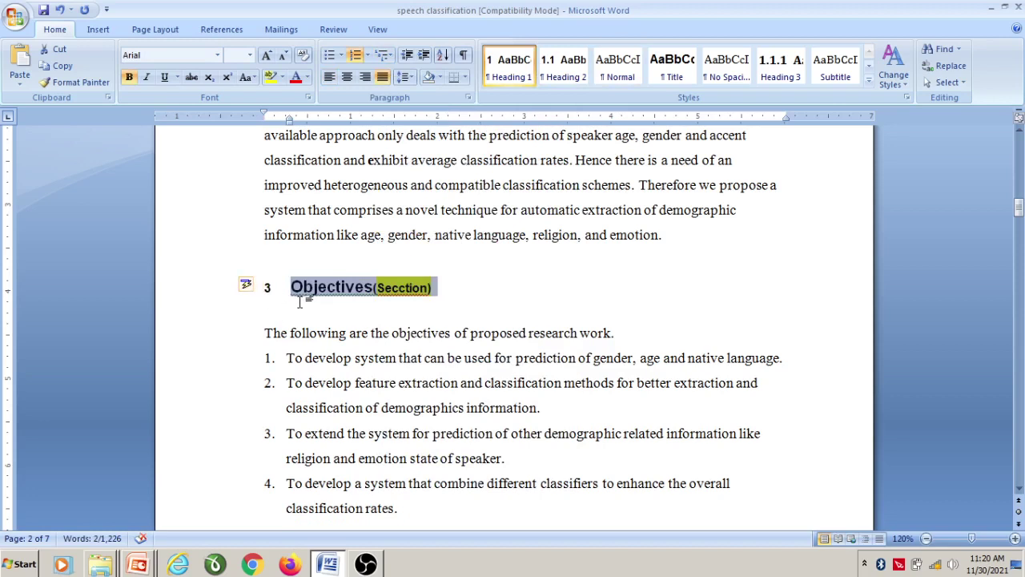
Demote the numbered "Objectives" heading by one list level to make it a second-level section.
left_click(355, 313)
triple_click(336, 287)
left_click(427, 62)
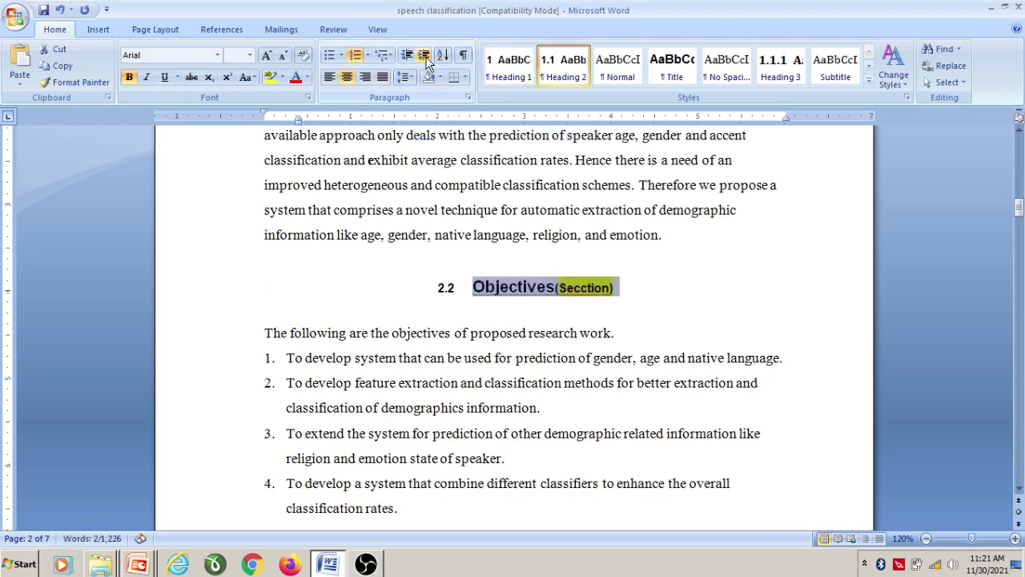
left_click(458, 305)
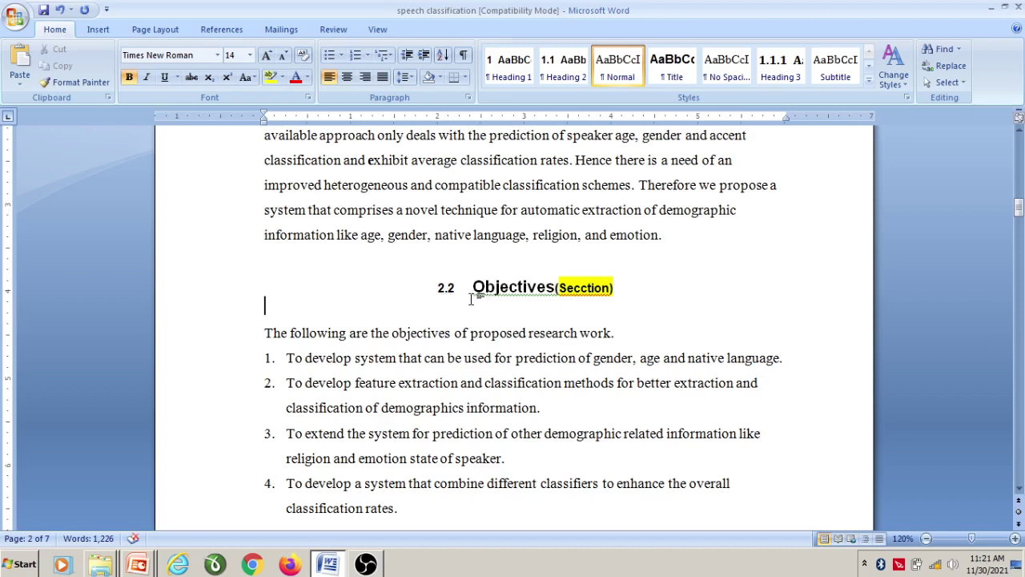
Set the numbering value of the "Objectives" section heading to 1 so it reads 2.1, and left-align the heading.
left_click(451, 290)
left_click(441, 307)
left_click(452, 298)
left_click(460, 308)
left_click(450, 297)
right_click(445, 292)
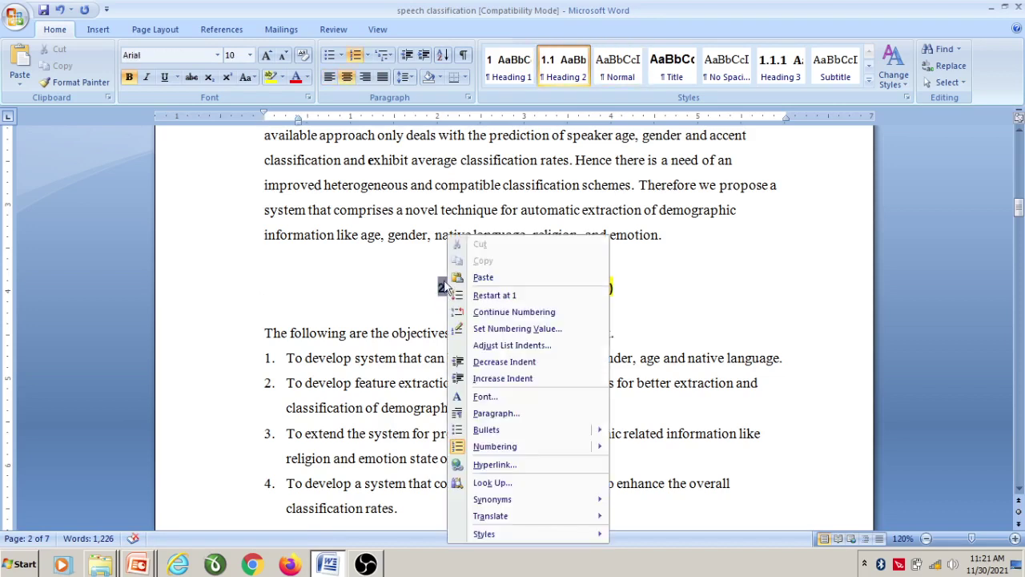
left_click(510, 330)
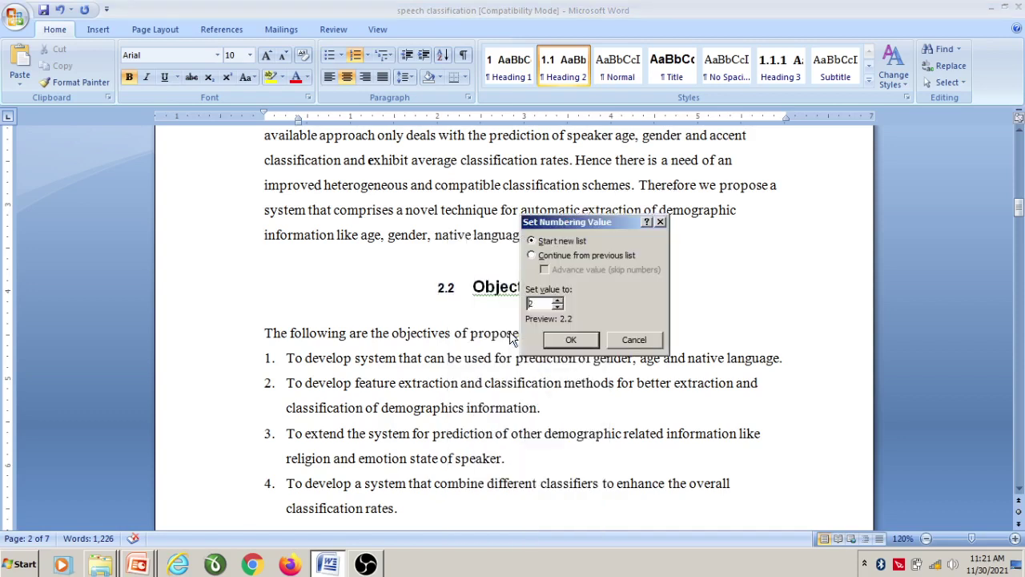
left_click(559, 307)
left_click(558, 301)
left_click(570, 339)
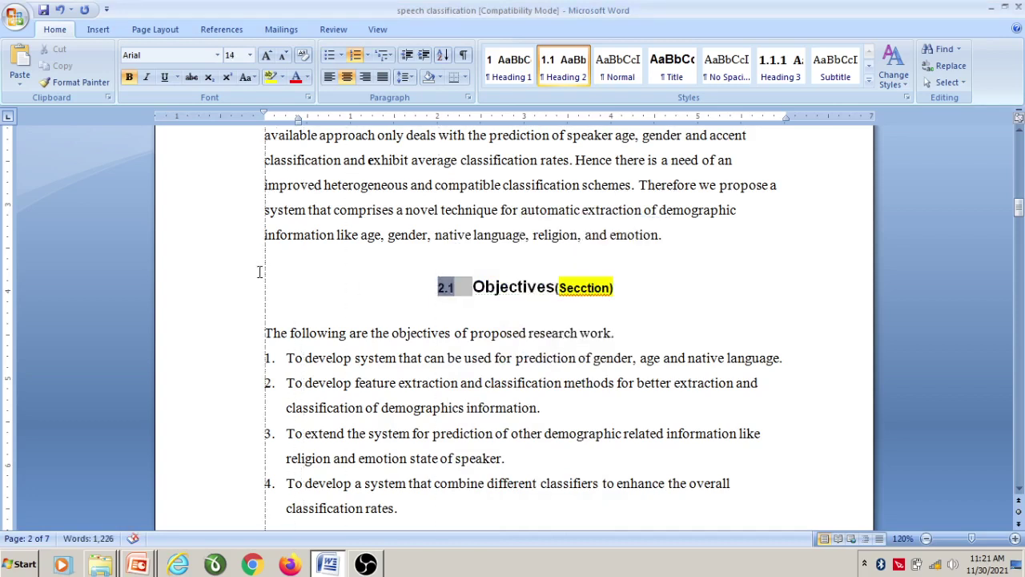
left_click(331, 79)
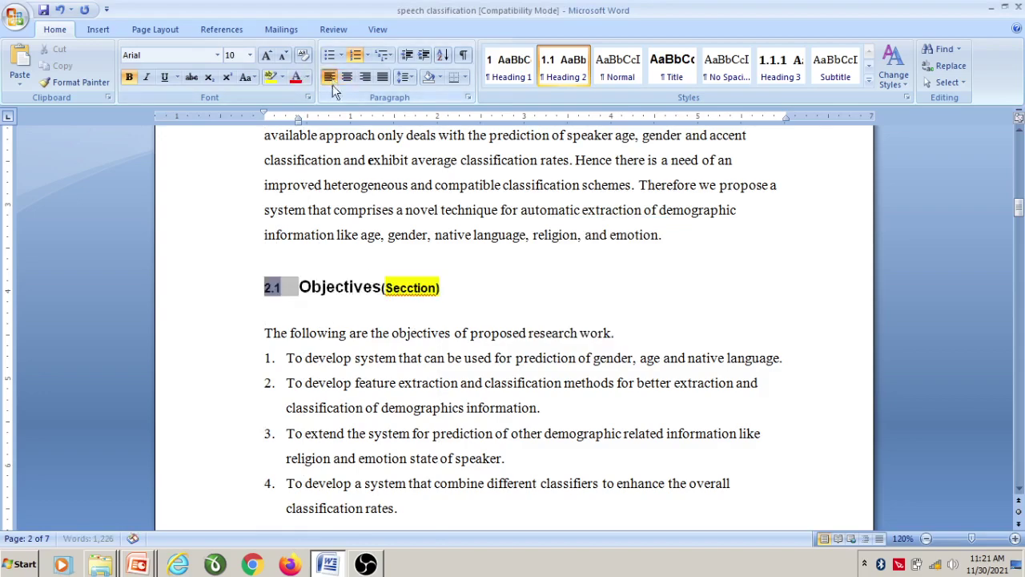
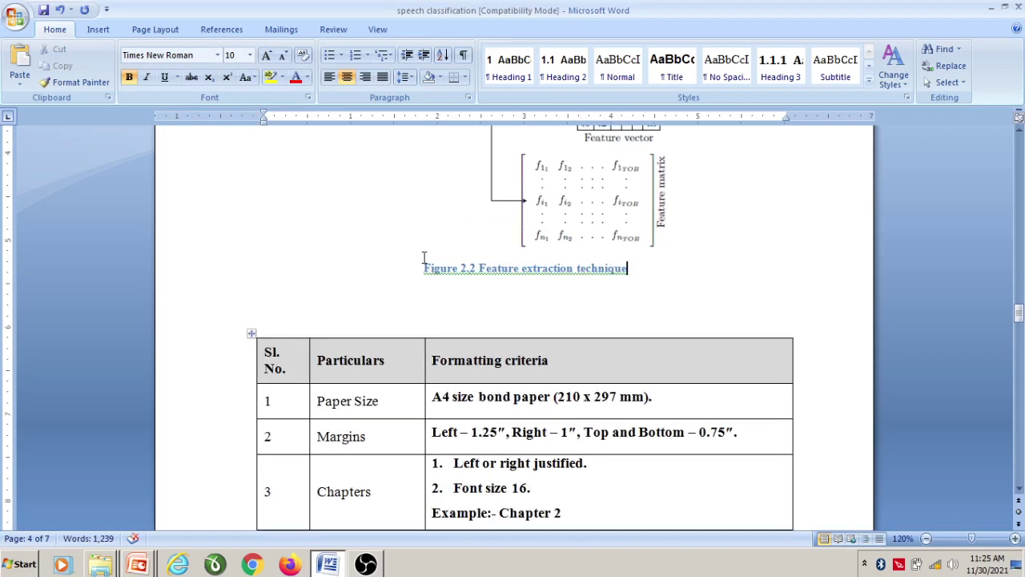
Insert the caption "Table 2-1 Formatting guidelines 1" above the table below Figure 2.2, using the Table label and correcting the spelling.
scroll(312, 262, "down", 2)
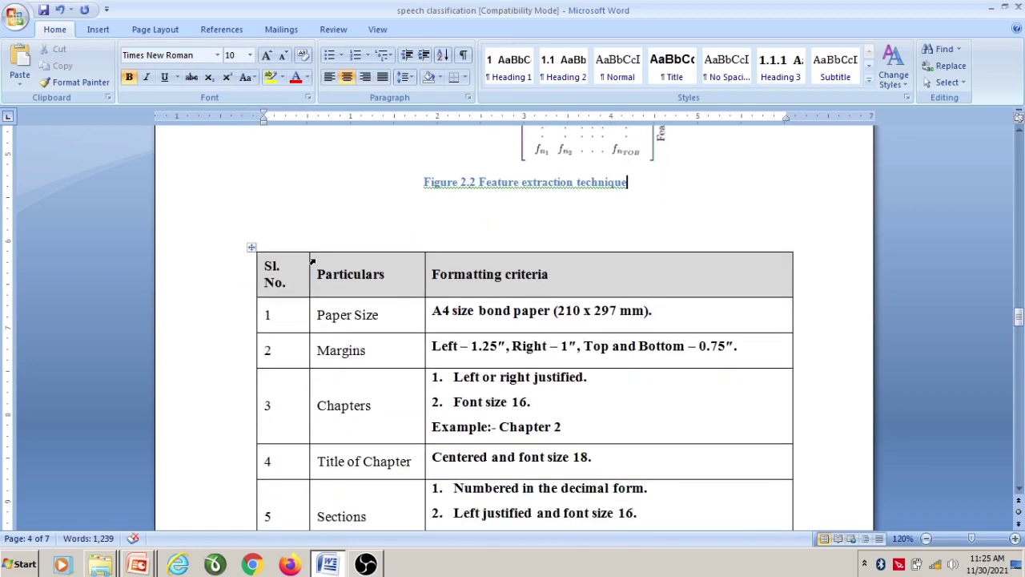
left_click(252, 248)
right_click(253, 252)
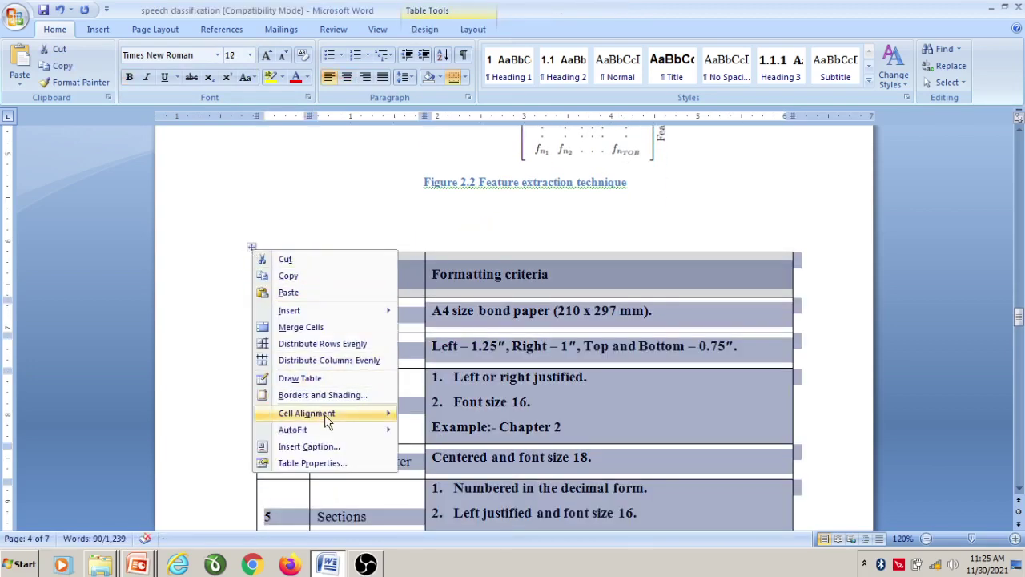
left_click(331, 447)
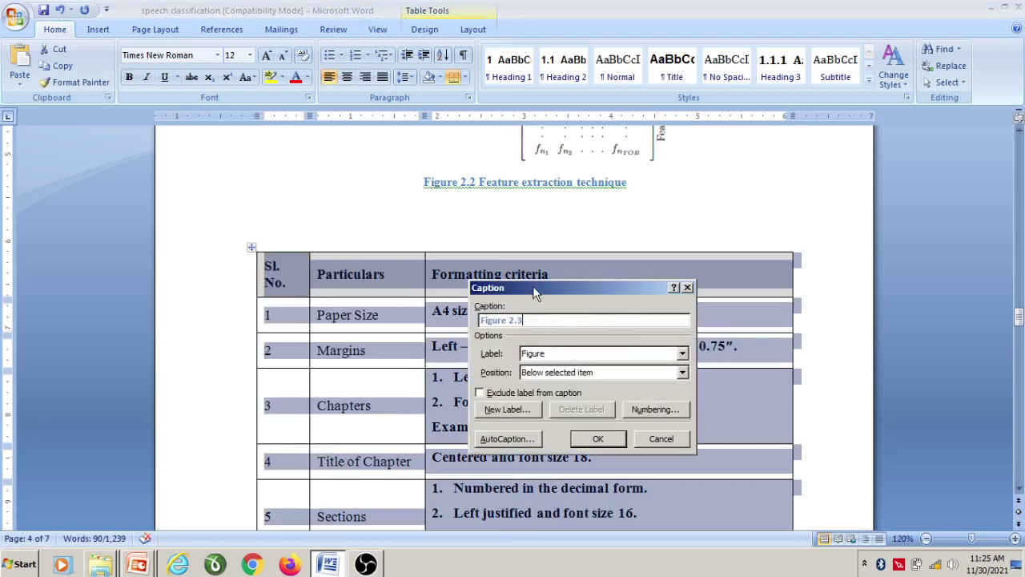
left_click(584, 356)
left_click(586, 396)
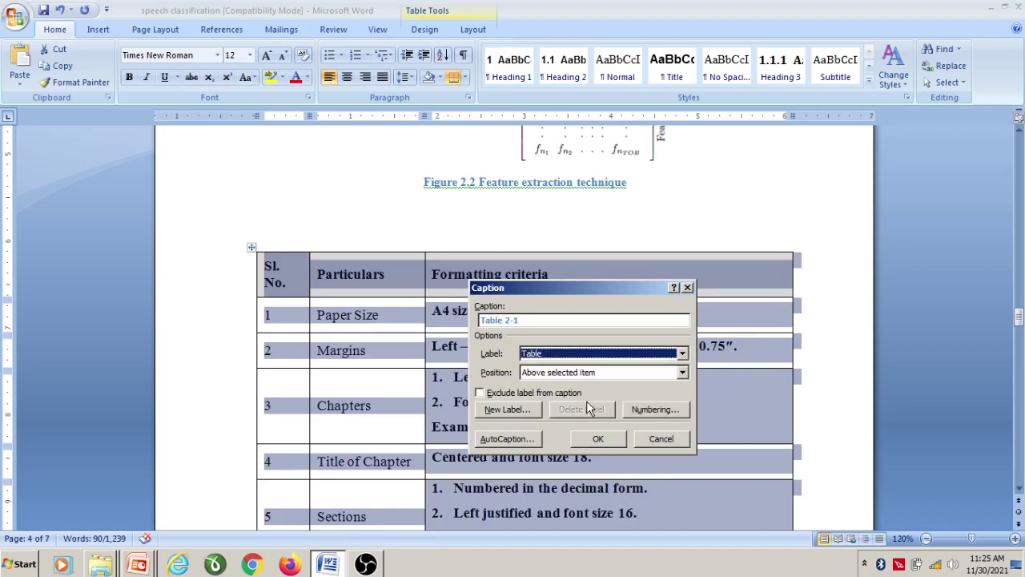
left_click(547, 321)
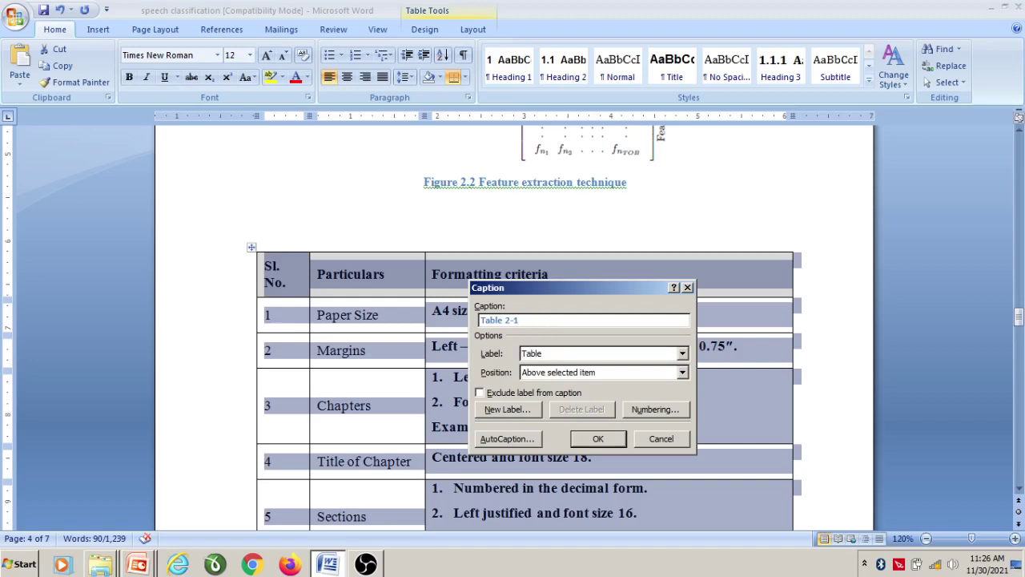
type("Formatting guidlines 1")
left_click(600, 442)
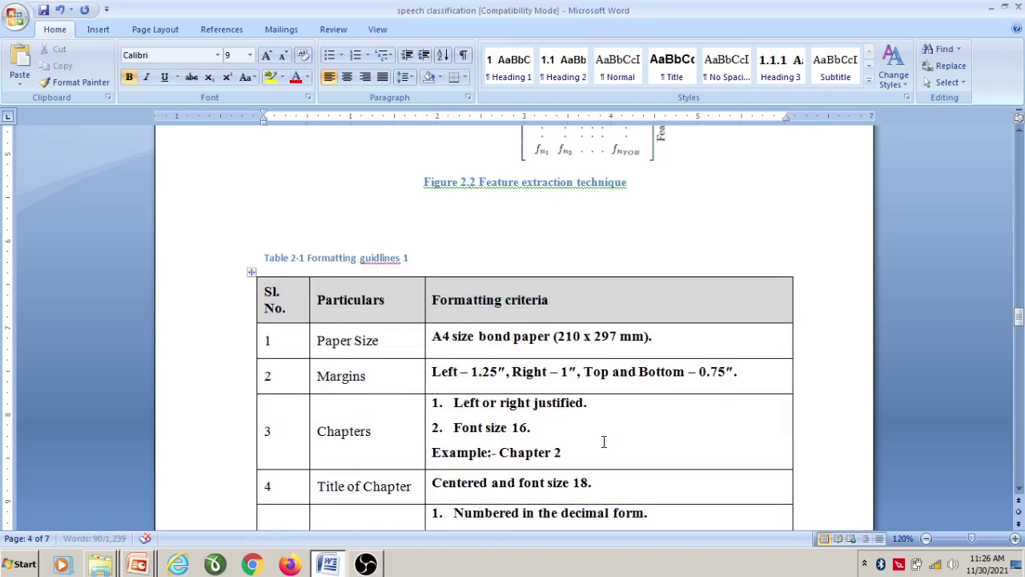
right_click(374, 258)
left_click(446, 276)
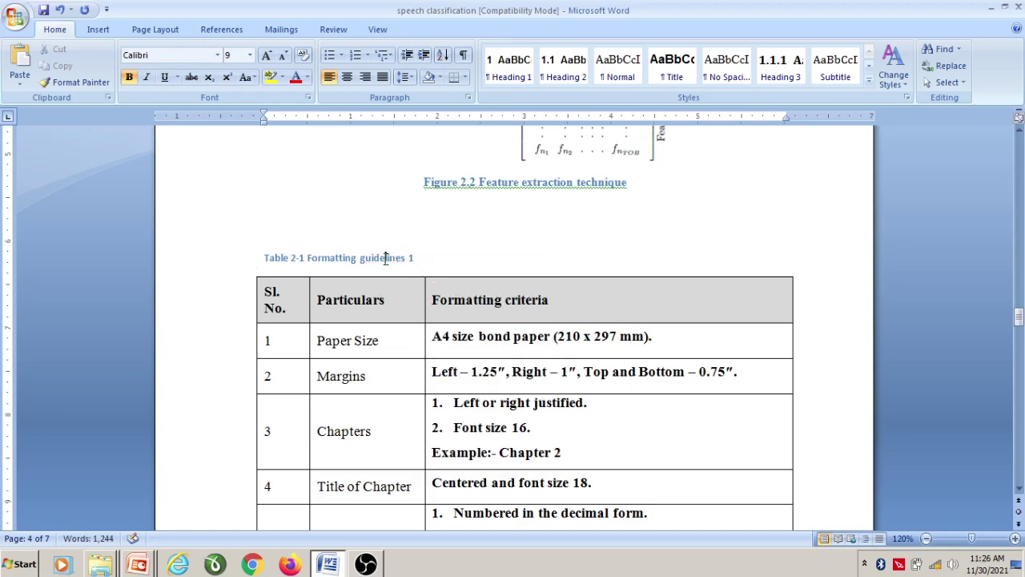
Set the font of the Table 2-1 caption to Times New Roman, size 10.
triple_click(386, 258)
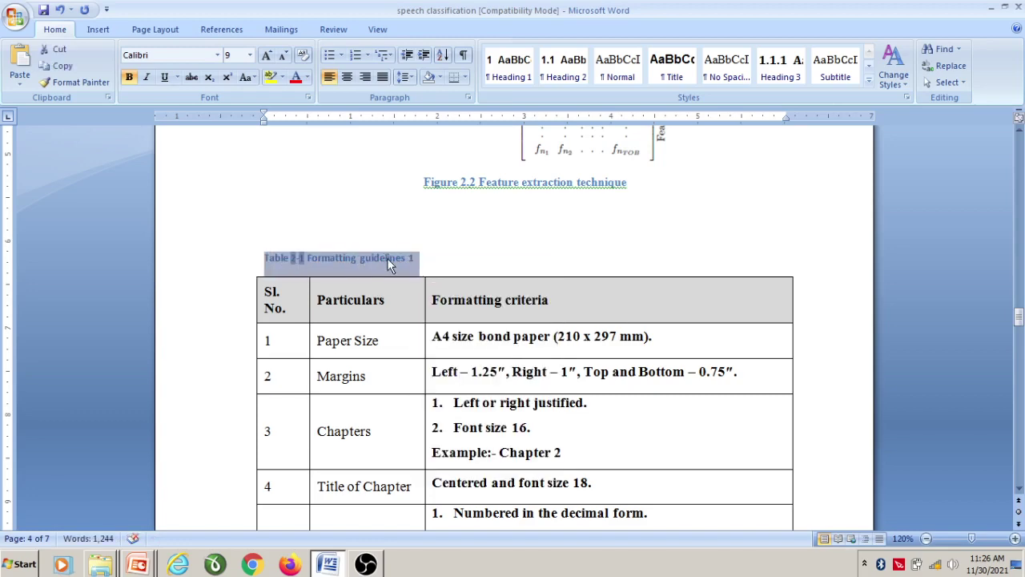
left_click(217, 55)
type("Times New Roman")
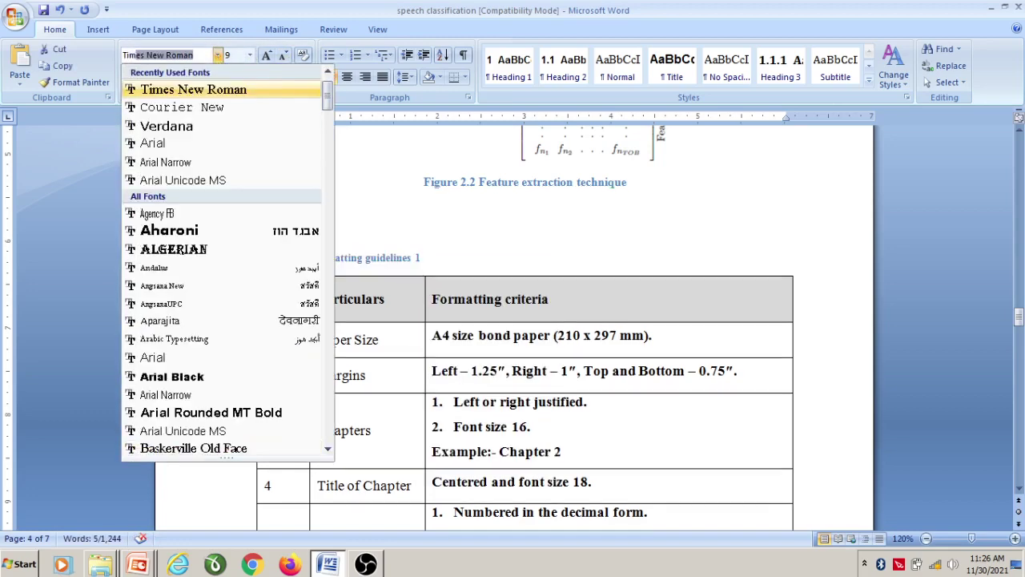
key("Return")
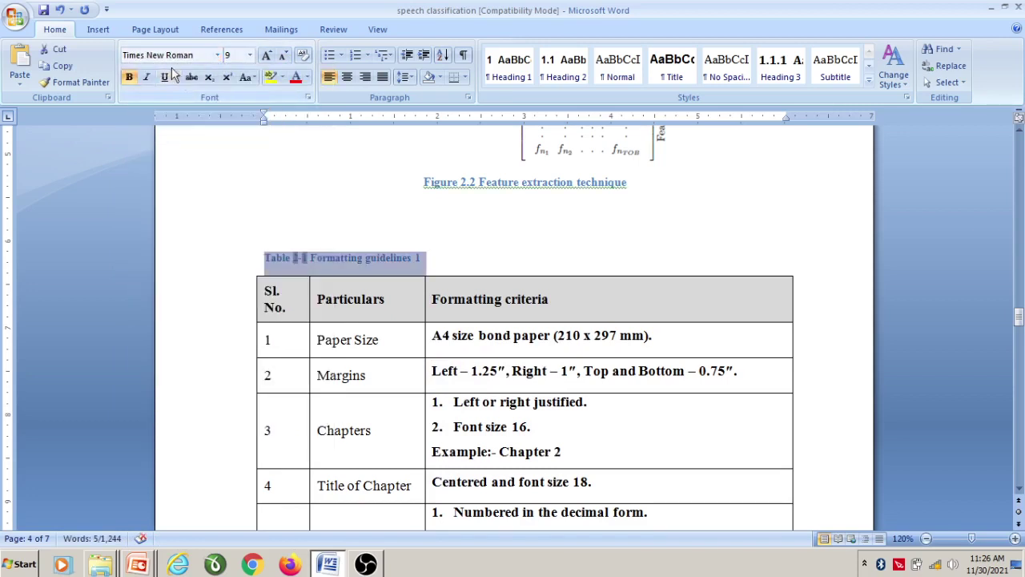
left_click(251, 55)
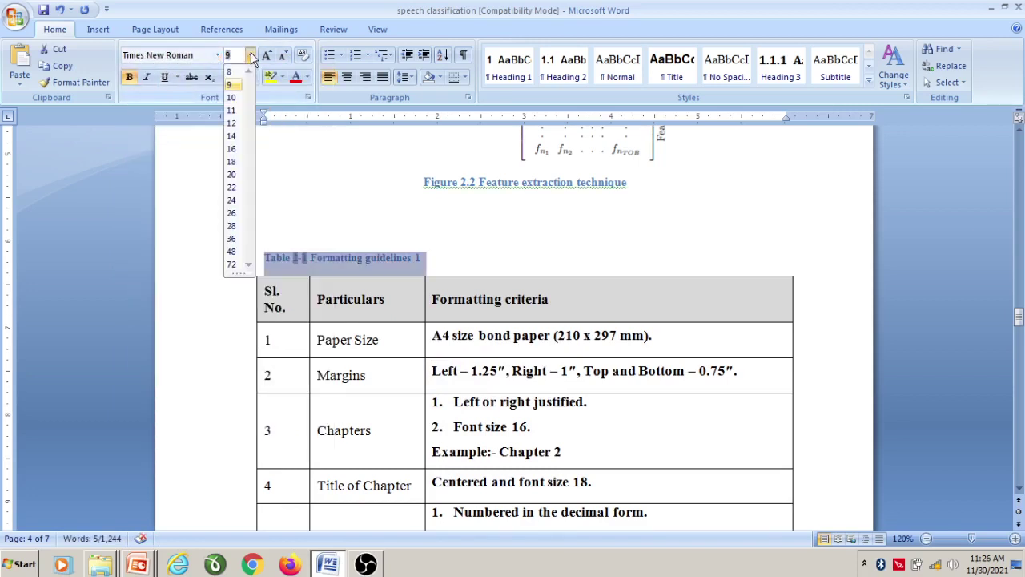
left_click(230, 97)
Center the whole Table 2-1 caption above its table.
left_click(386, 257)
triple_click(386, 257)
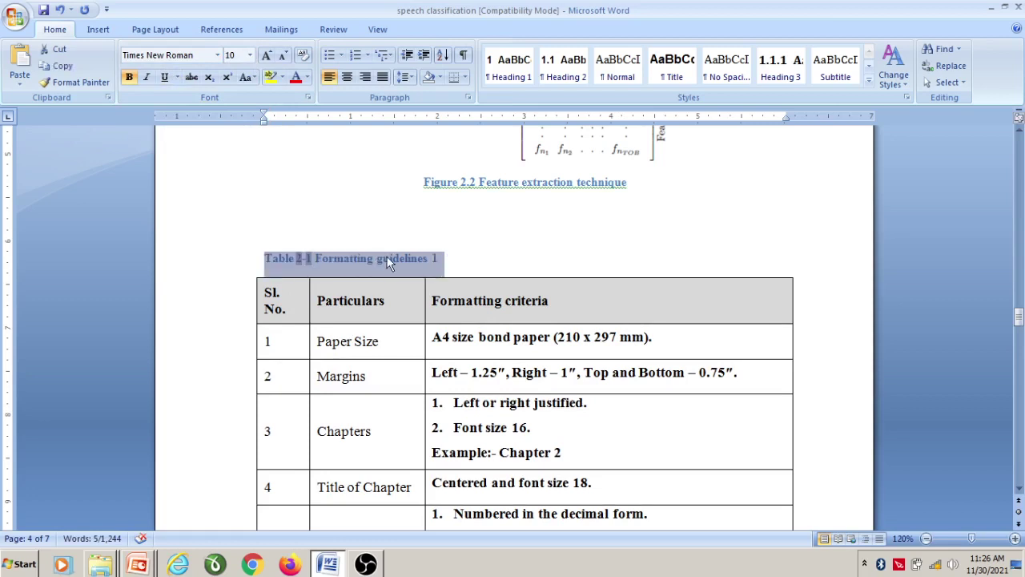
left_click(347, 77)
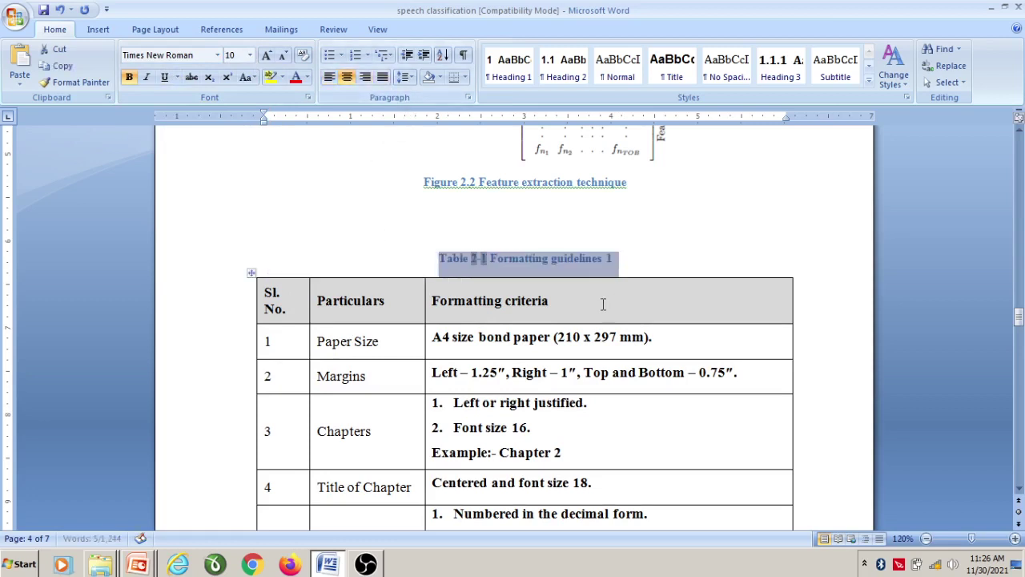
left_click(610, 258)
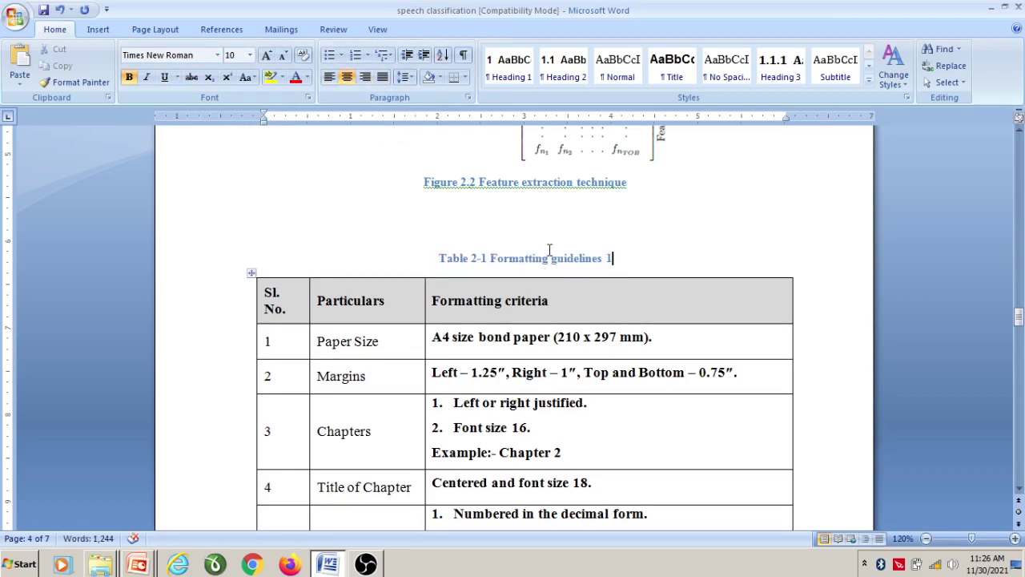
Insert the caption "Table 2-2 formatting guidelines 2" above the second formatting criteria table and correct its misspelled word.
scroll(533, 250, "down", 2)
scroll(544, 197, "down", 10)
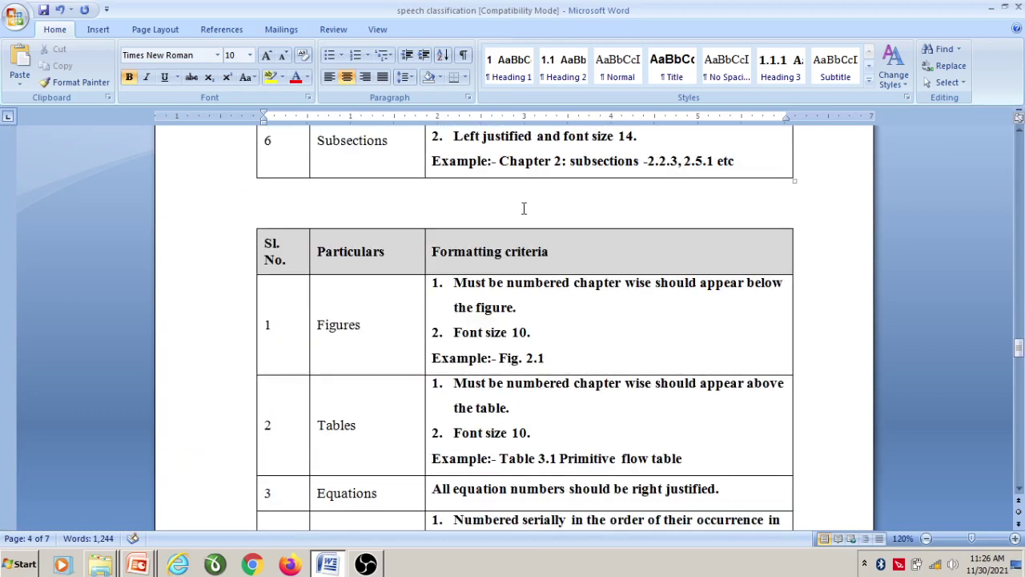
left_click(251, 224)
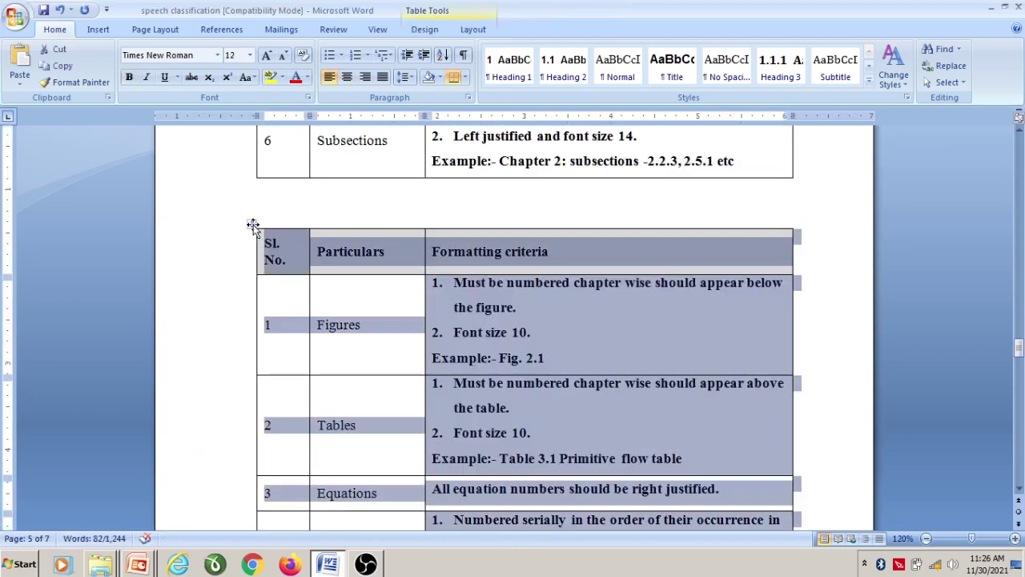
right_click(252, 225)
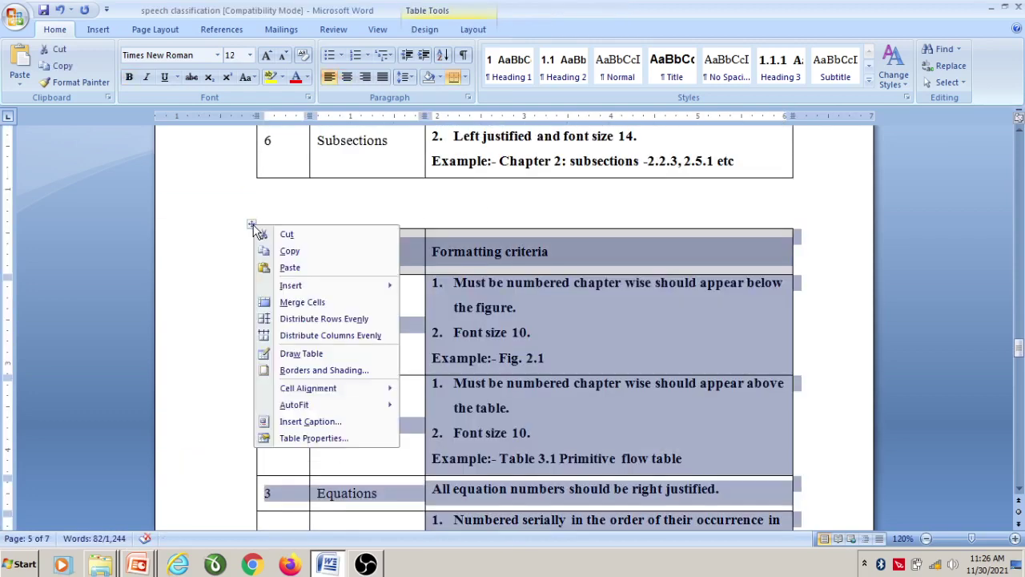
left_click(253, 224)
right_click(251, 221)
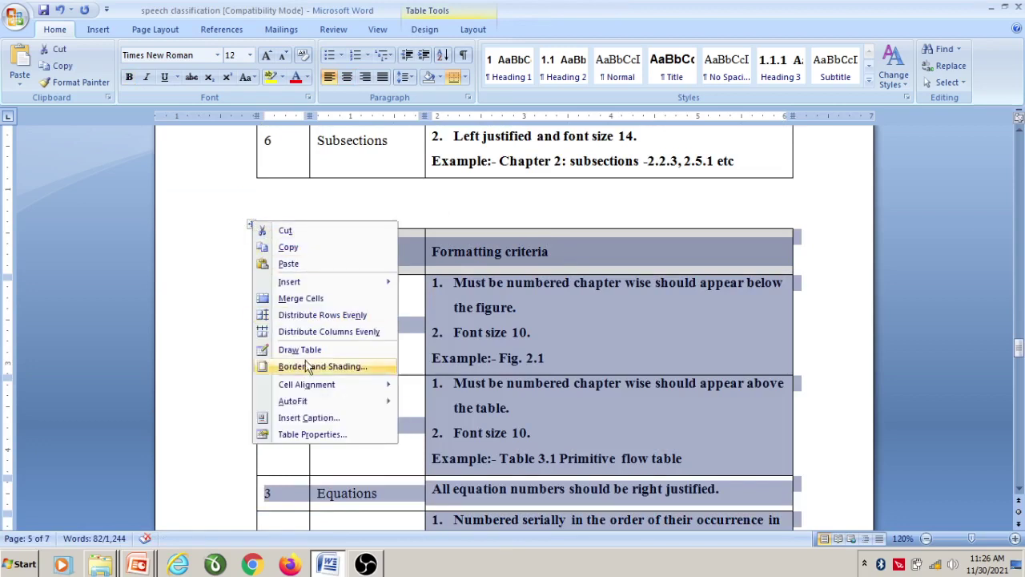
left_click(342, 423)
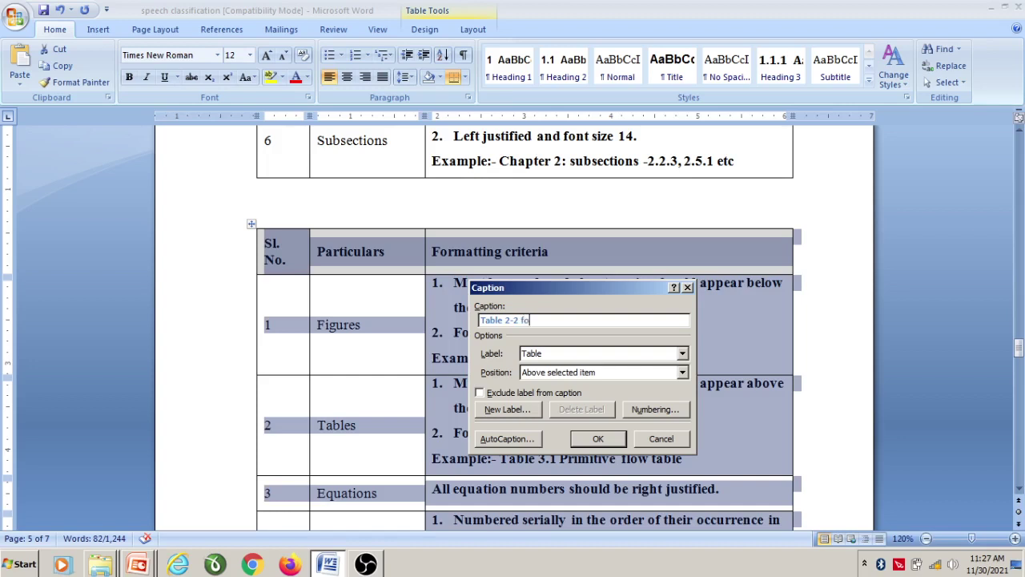
type("mtting guidlines")
key("BackSpace")
key("BackSpace")
key("BackSpace")
type("ne")
left_click(619, 439)
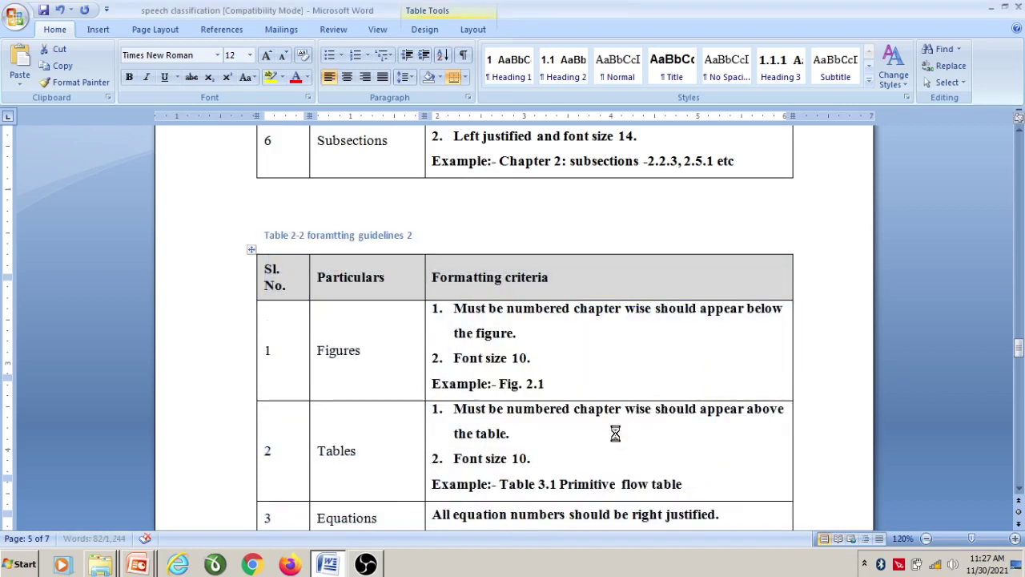
right_click(351, 241)
left_click(383, 249)
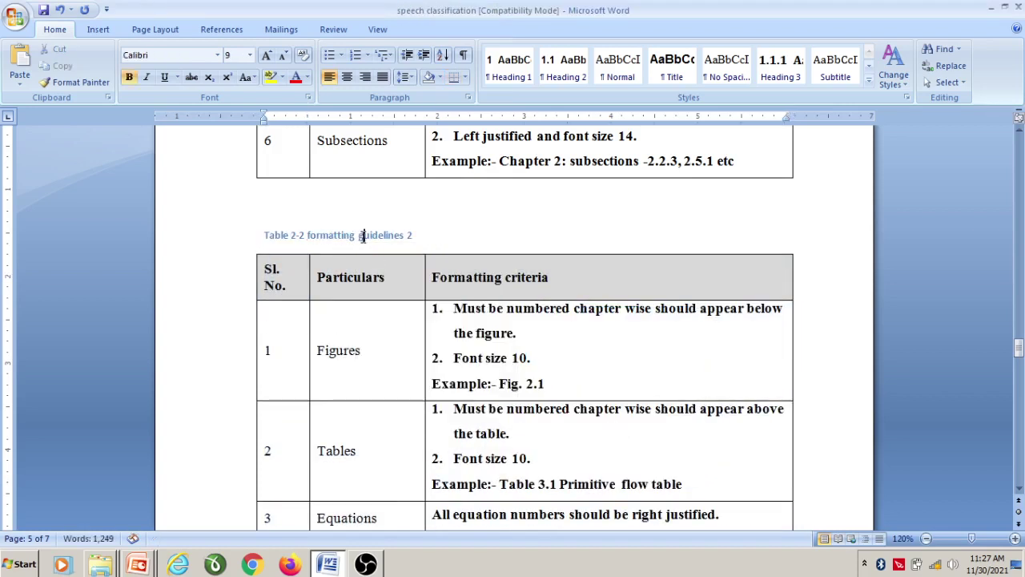
Format the Table 2-2 caption in Times New Roman, size 10, and center it above its table.
triple_click(366, 243)
left_click(217, 54)
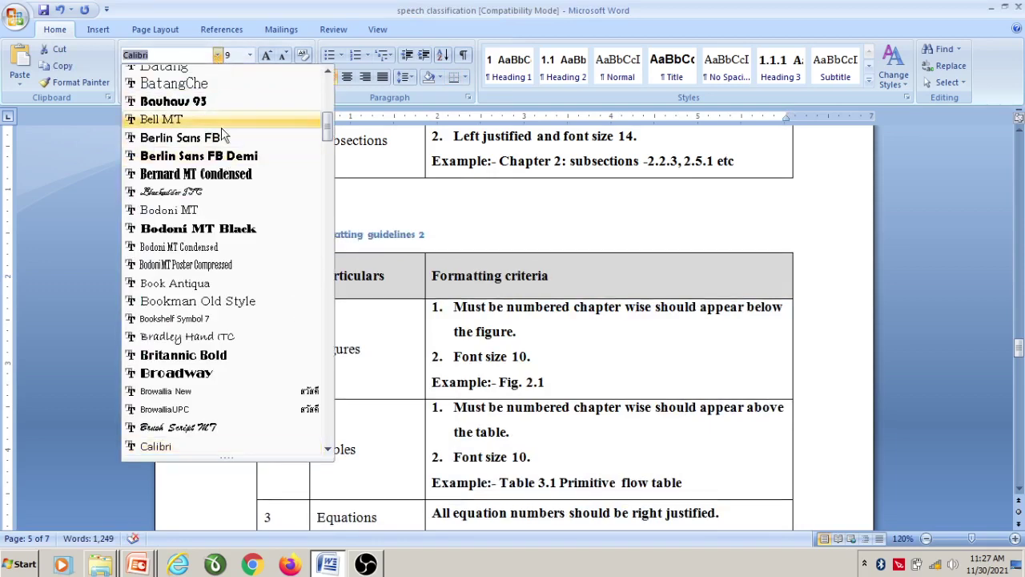
scroll(196, 74, "up", 8)
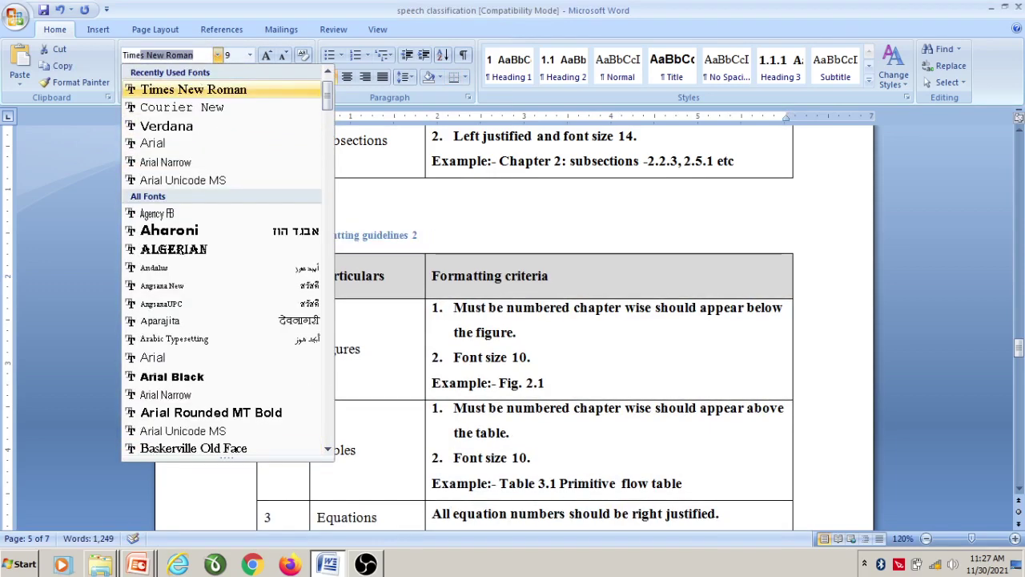
left_click(183, 91)
left_click(250, 55)
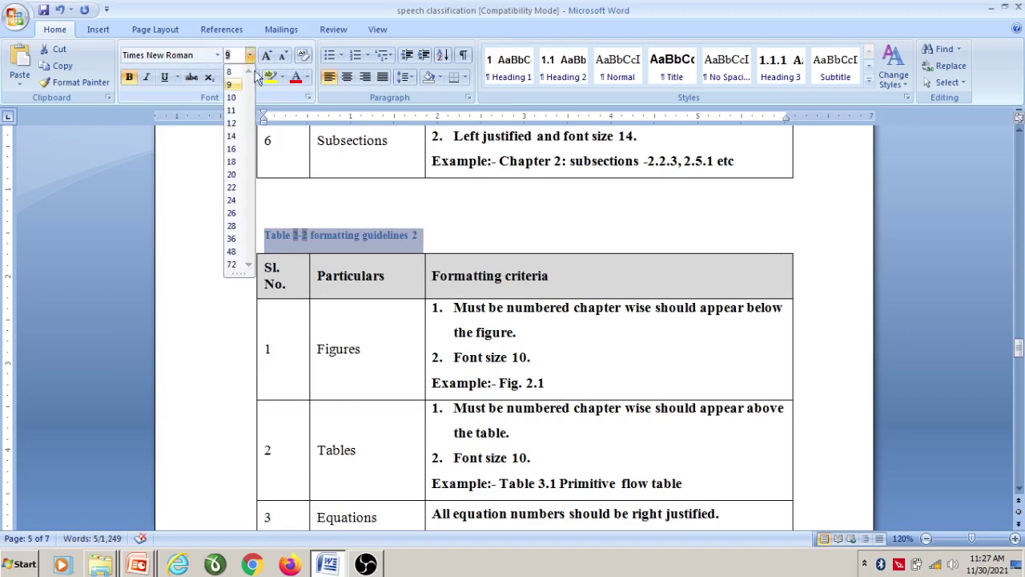
left_click(232, 98)
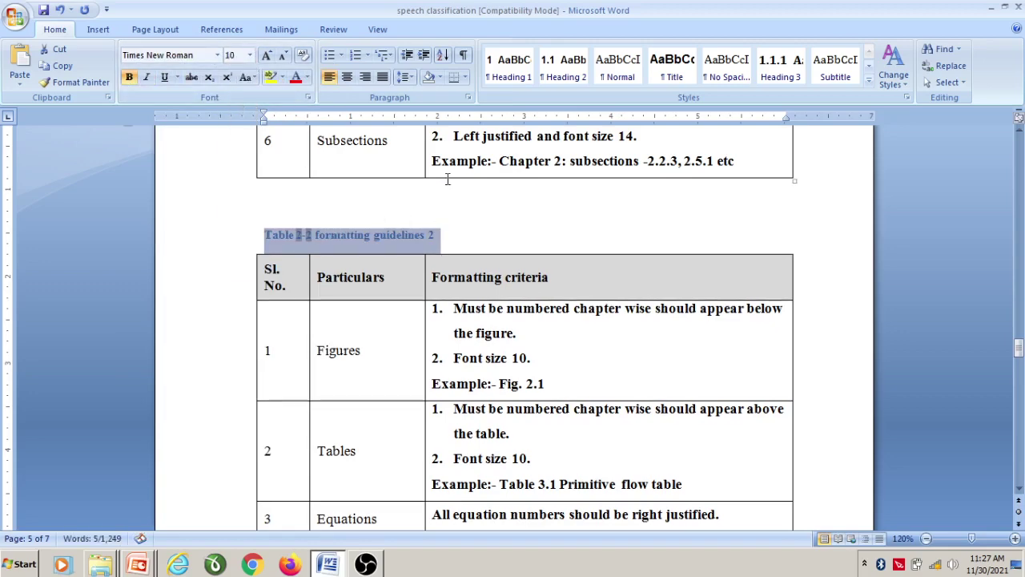
left_click(346, 77)
Correct the misspelled "Secction" to "Section" in the Applications heading below the second formatting table.
scroll(601, 268, "down", 10)
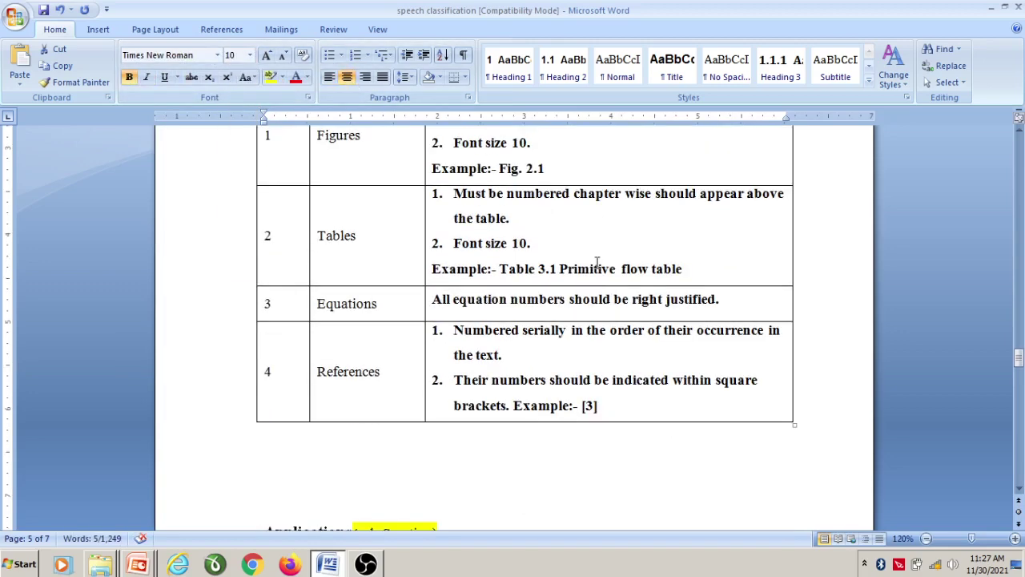
left_click(437, 239)
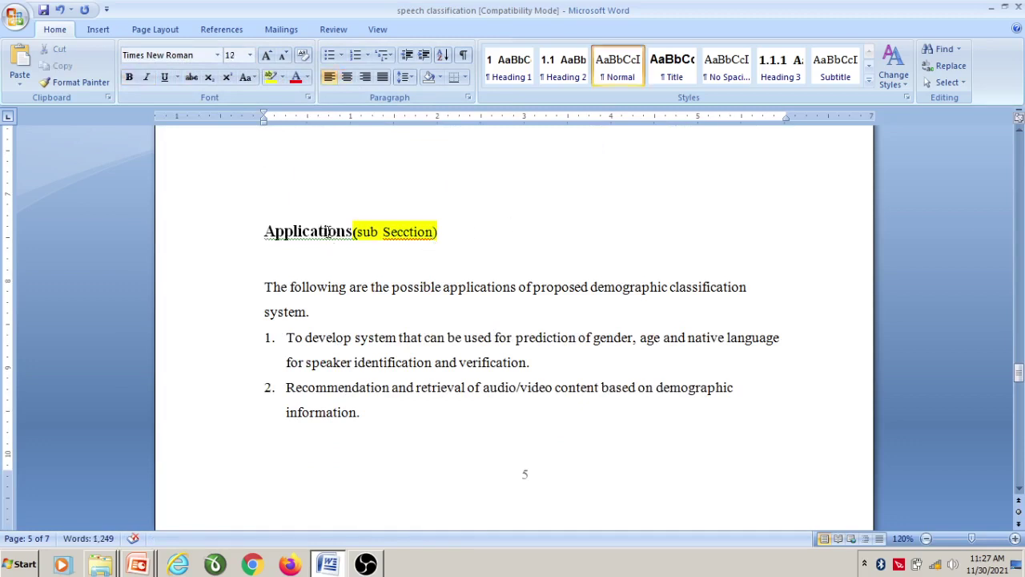
right_click(406, 233)
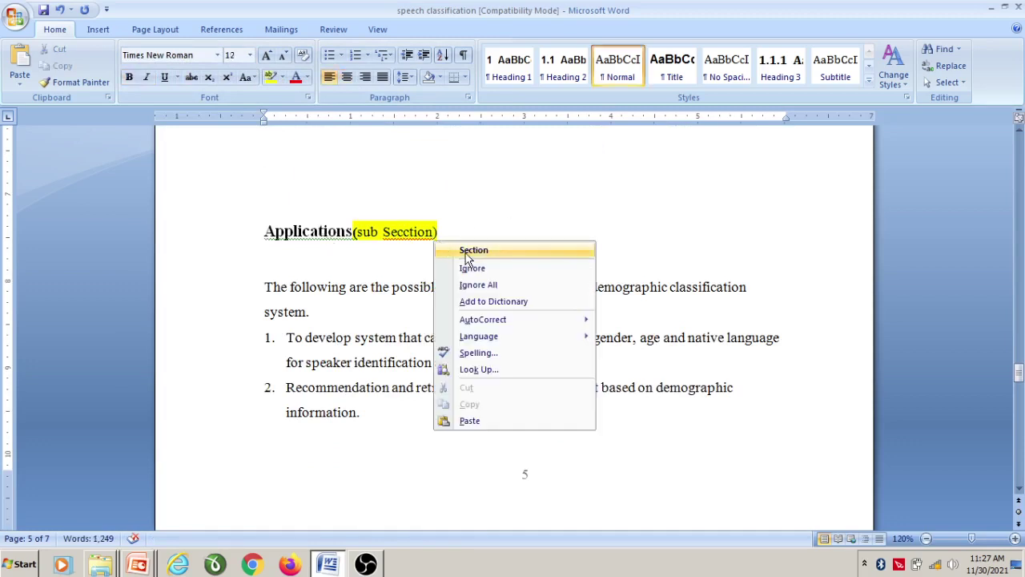
left_click(463, 250)
Indent the Applications sub-section heading two levels and apply the 1, 1.1, 1.1.1 heading-linked multilevel list to it.
scroll(419, 213, "up", 3)
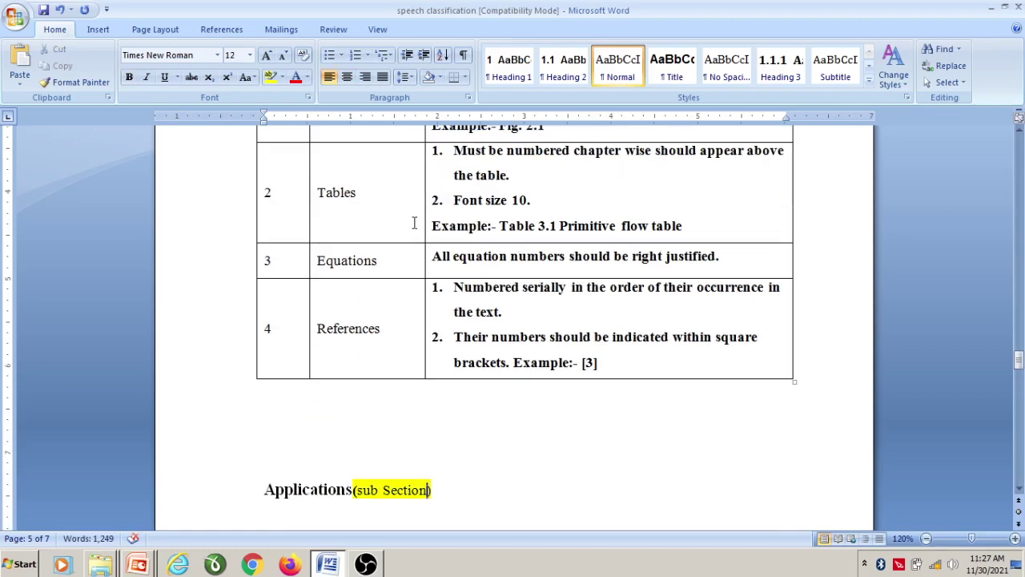
scroll(392, 275, "down", 1)
scroll(392, 275, "up", 20)
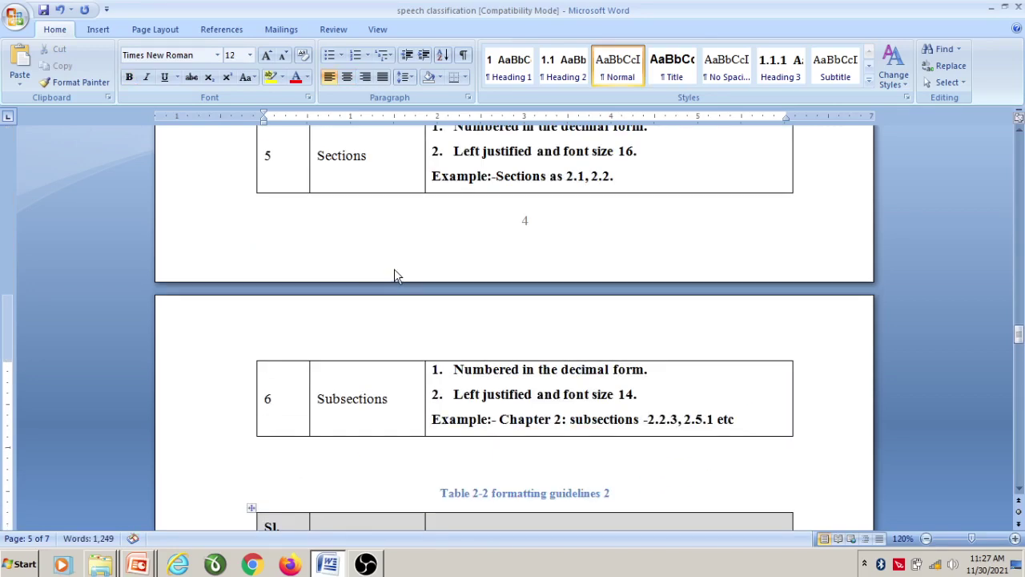
scroll(398, 266, "up", 4)
scroll(396, 263, "down", 20)
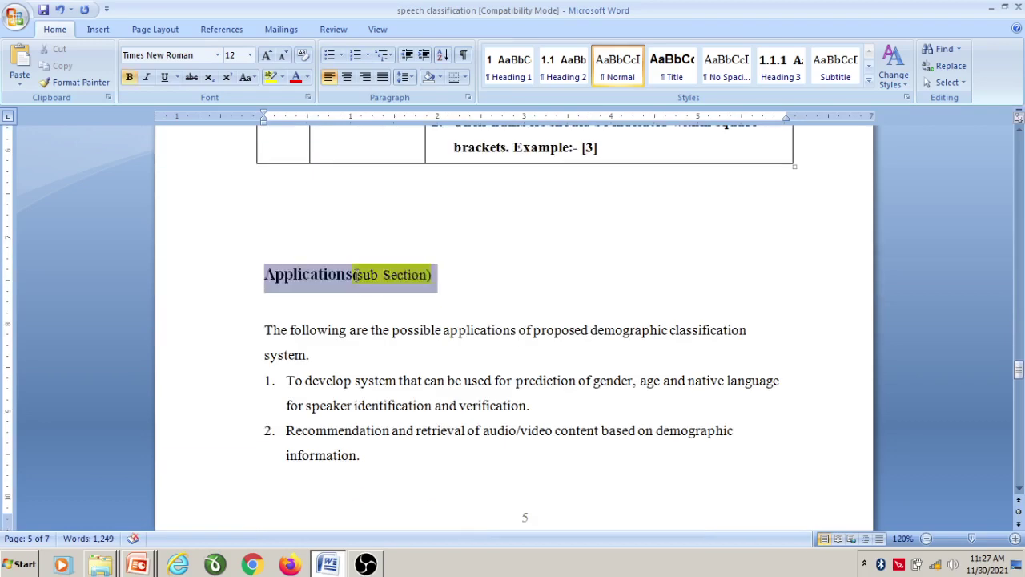
triple_click(358, 275)
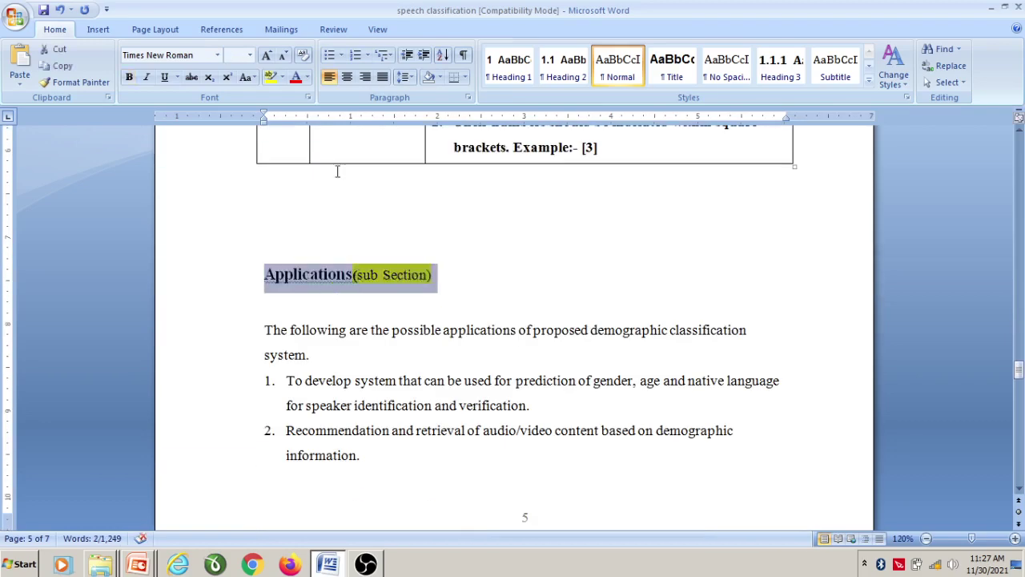
left_click(425, 55)
left_click(424, 55)
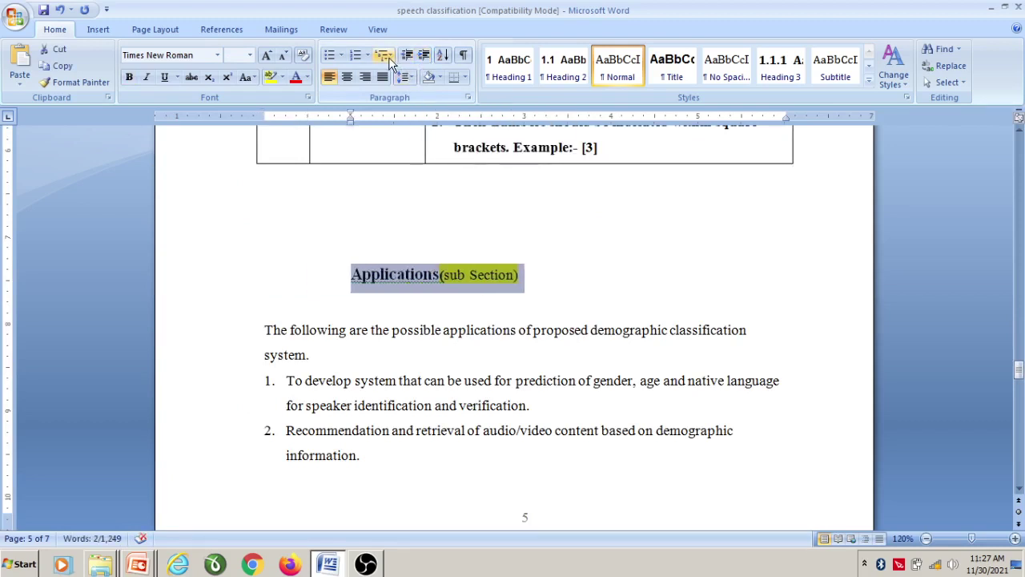
left_click(389, 57)
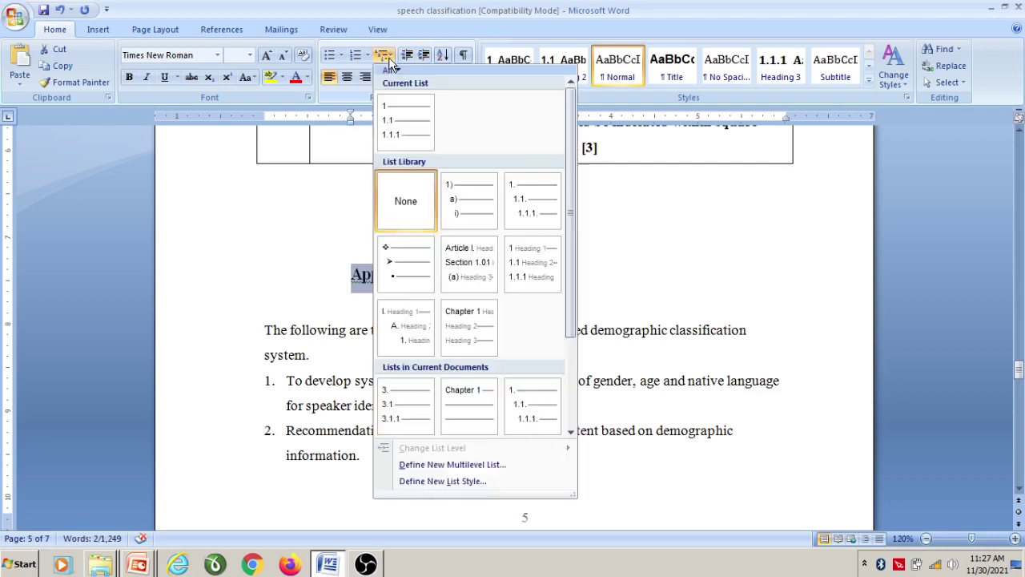
left_click(529, 276)
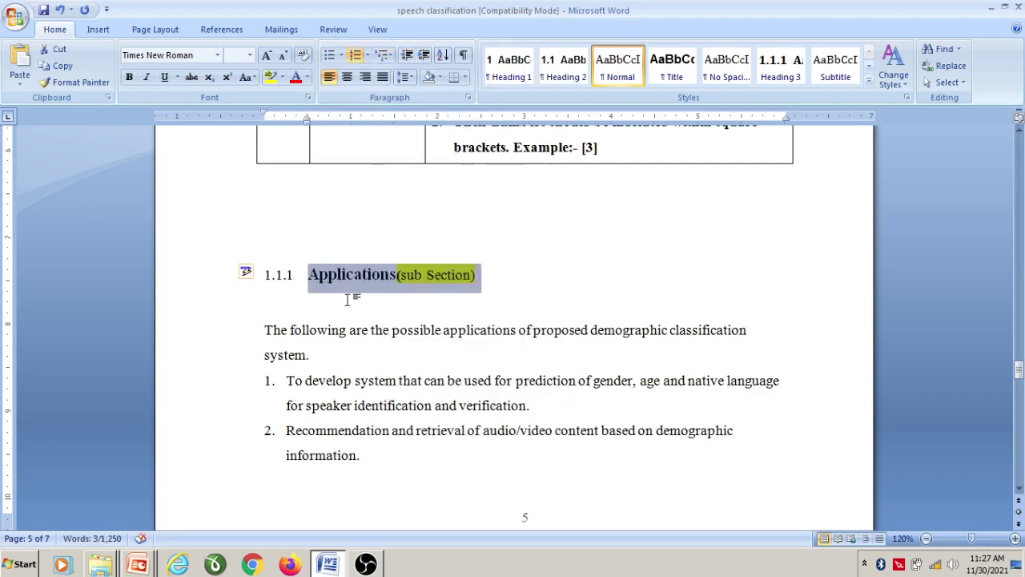
Set the Applications heading's number to 2.2.1, continuing from the previous list with the value advanced.
left_click(276, 280)
right_click(276, 277)
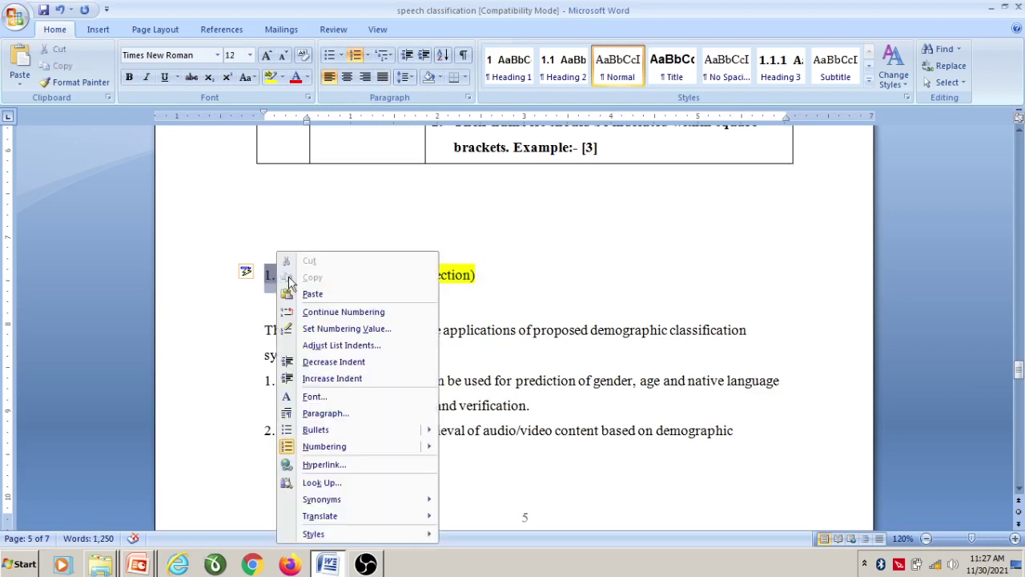
left_click(339, 330)
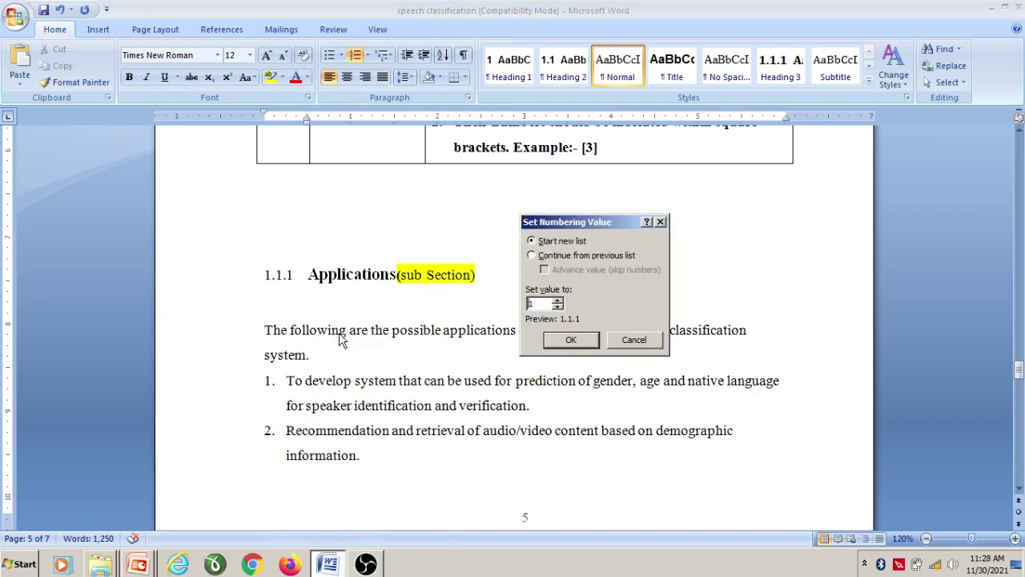
left_click(532, 256)
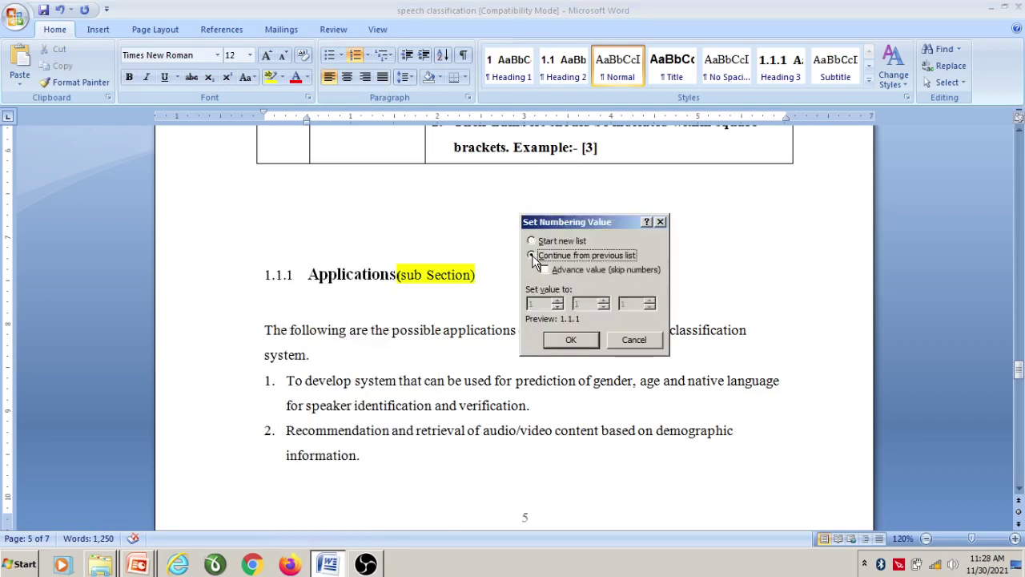
left_click(544, 270)
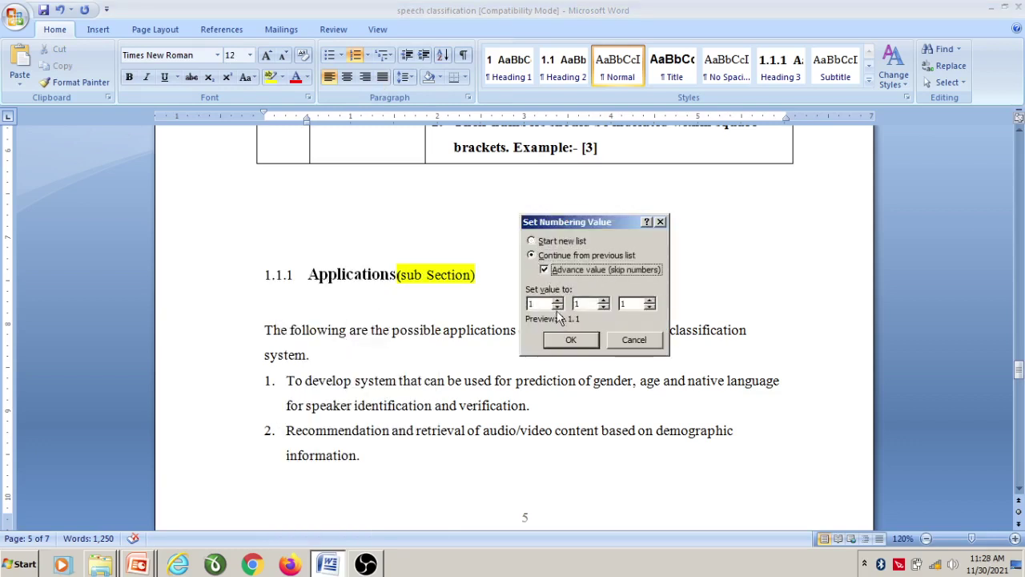
left_click(558, 300)
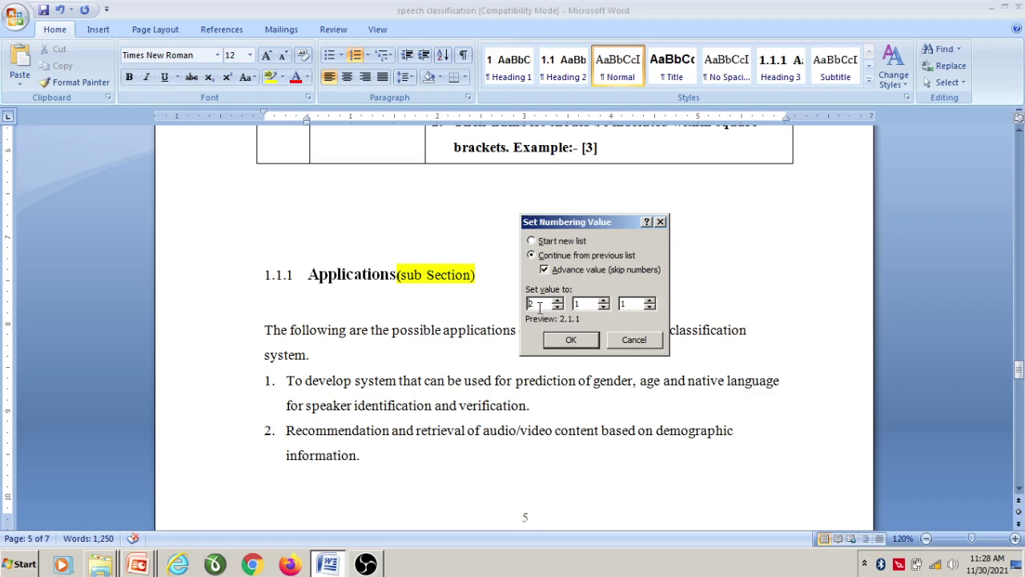
left_click(604, 301)
left_click(571, 340)
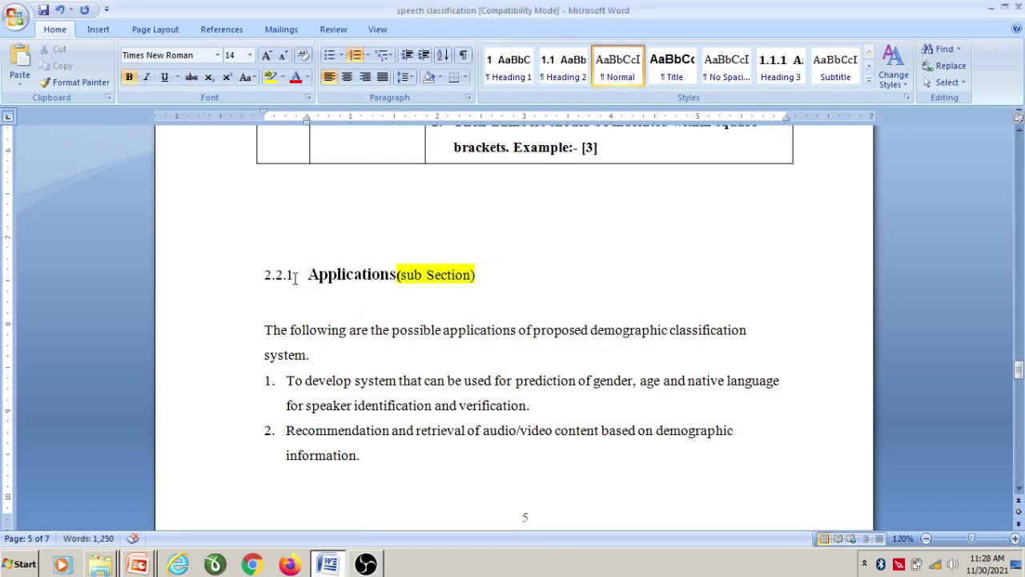
Define a new number format for the References list that encloses each number in square brackets, as in "[1].".
scroll(385, 256, "down", 15)
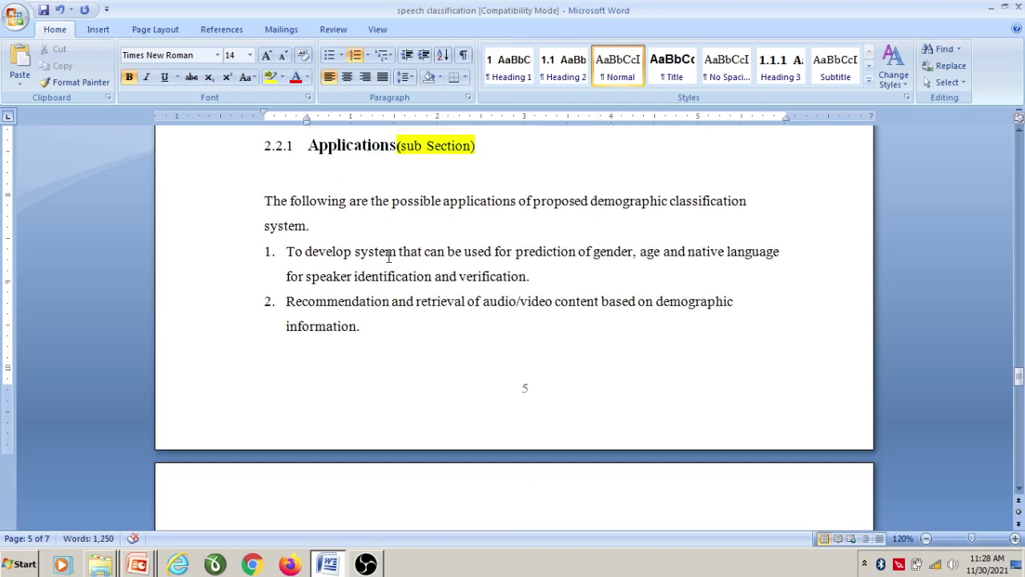
scroll(381, 228, "down", 1)
scroll(382, 228, "up", 1)
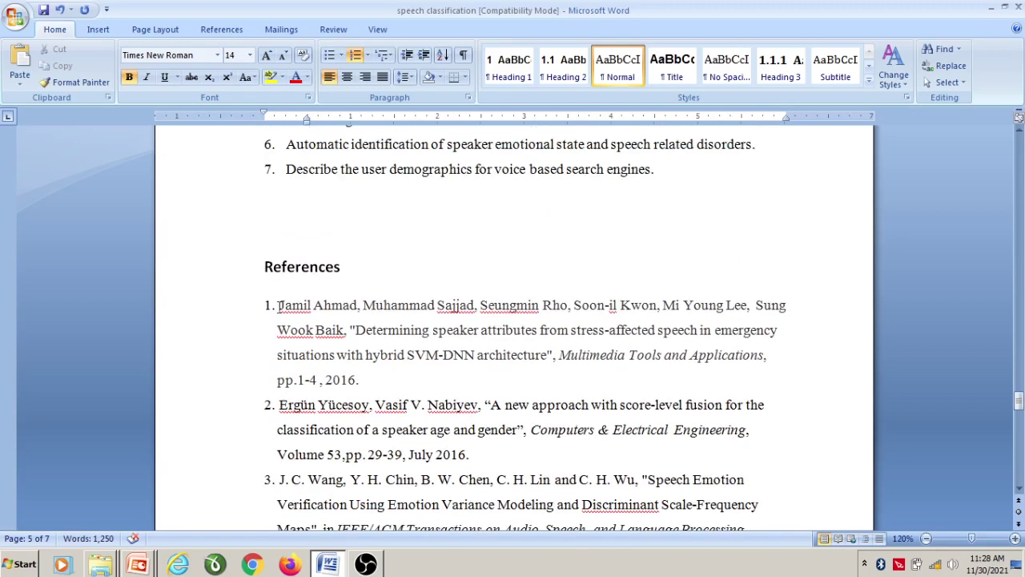
scroll(292, 304, "down", 2)
scroll(292, 301, "up", 3)
scroll(366, 265, "down", 2)
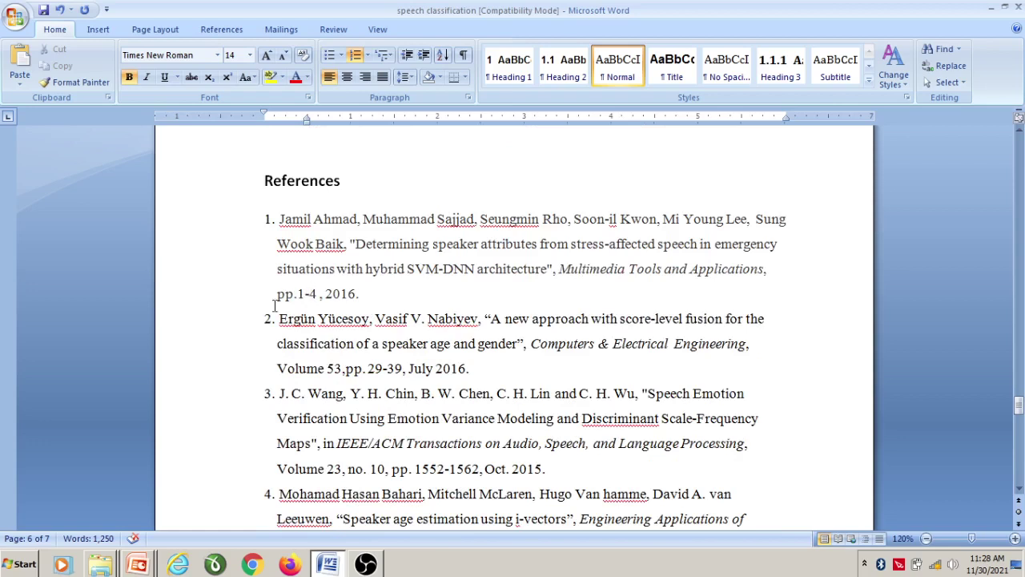
left_click(269, 218)
left_click(319, 233)
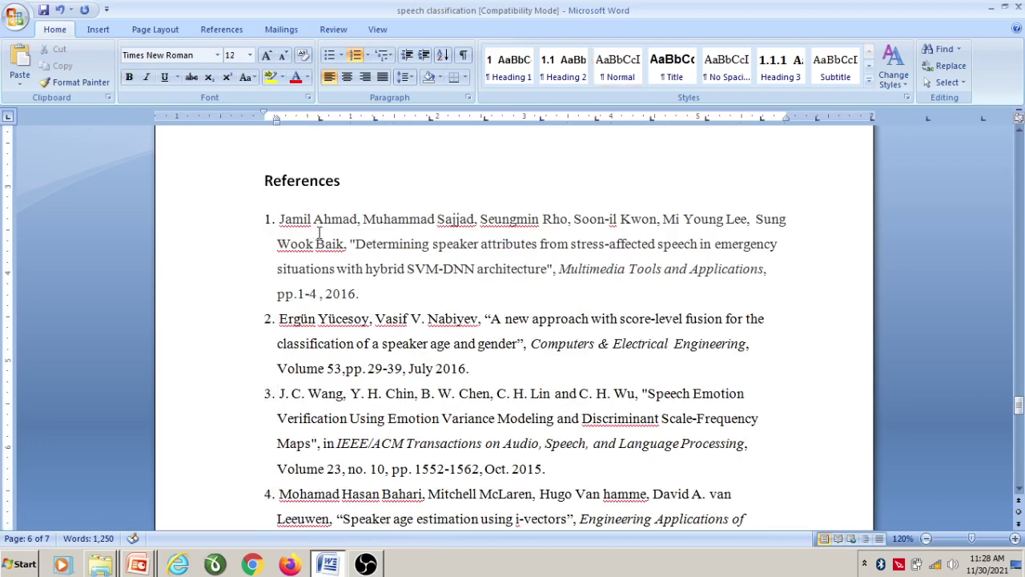
left_click(268, 221)
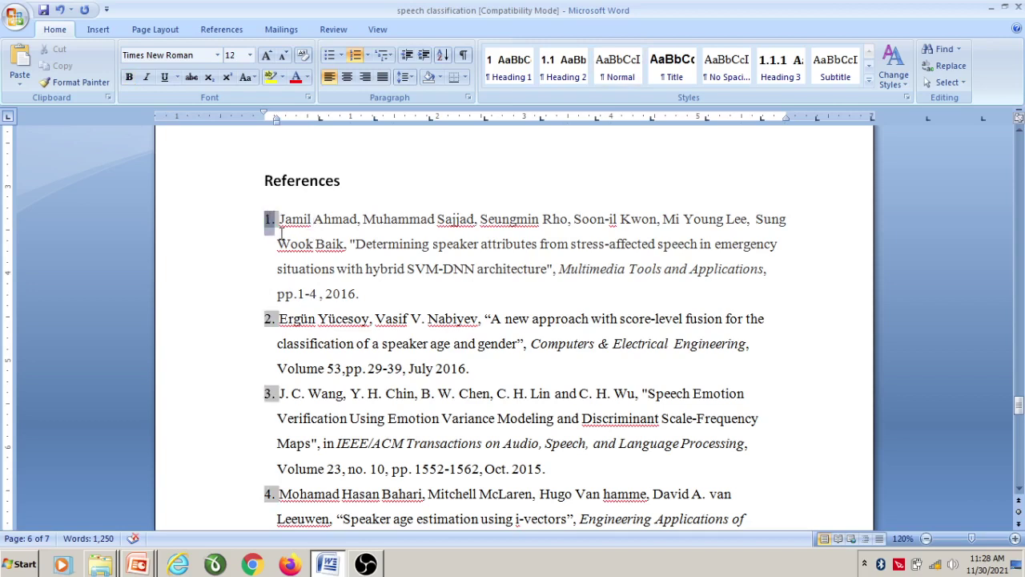
left_click(366, 55)
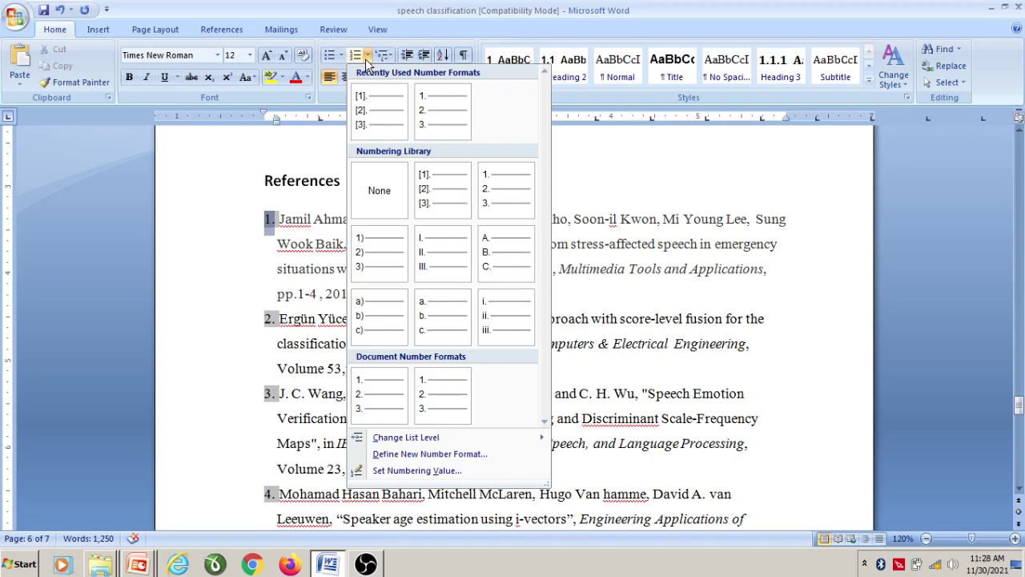
left_click(439, 456)
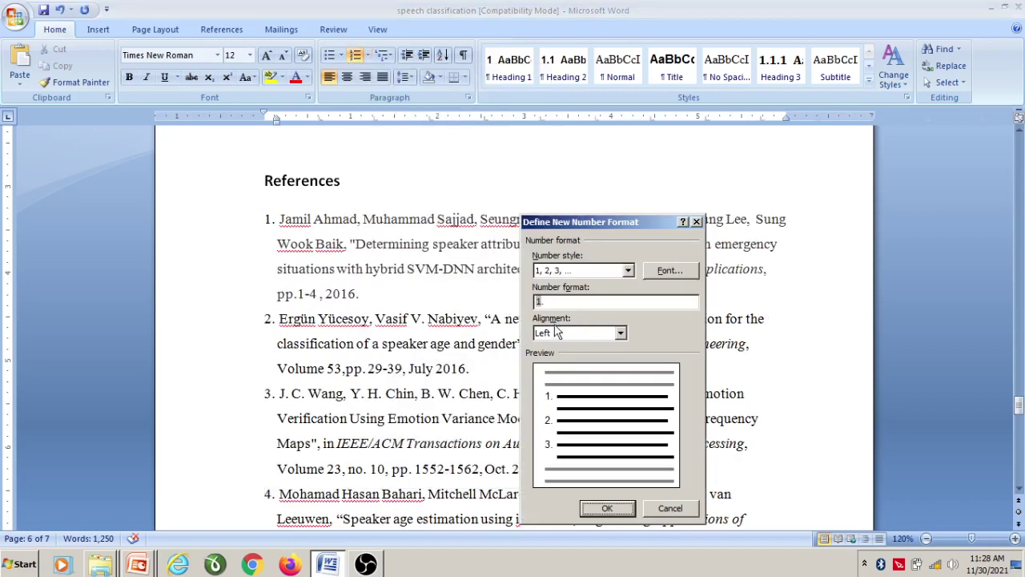
left_click(538, 302)
type("[")
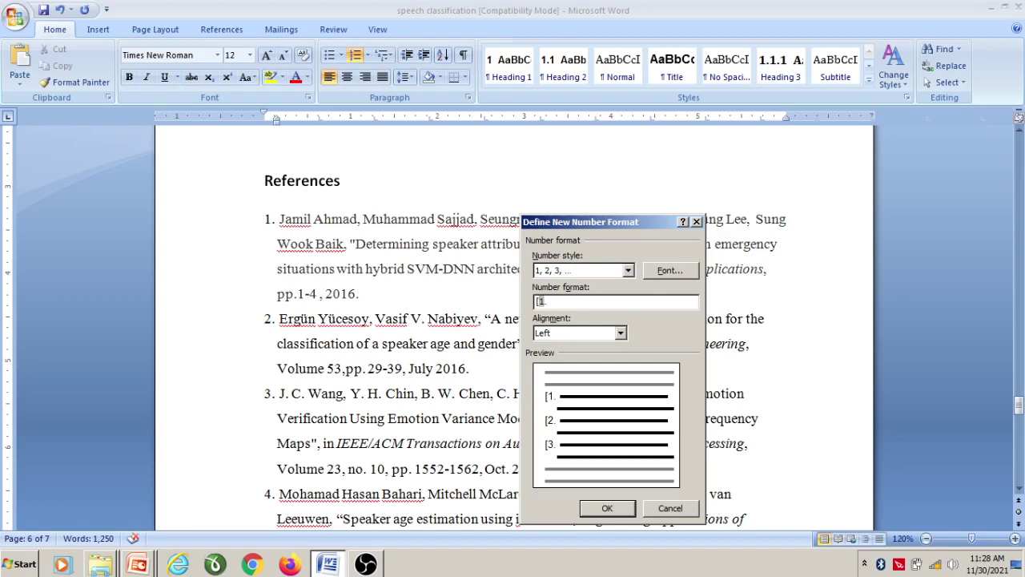
key("Right")
type("]")
left_click(625, 516)
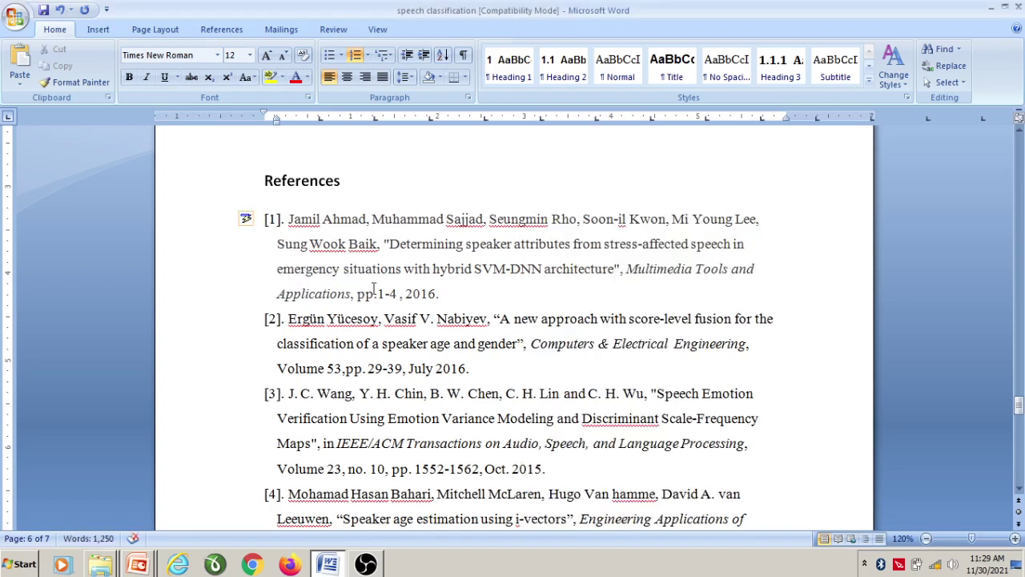
left_click(269, 219)
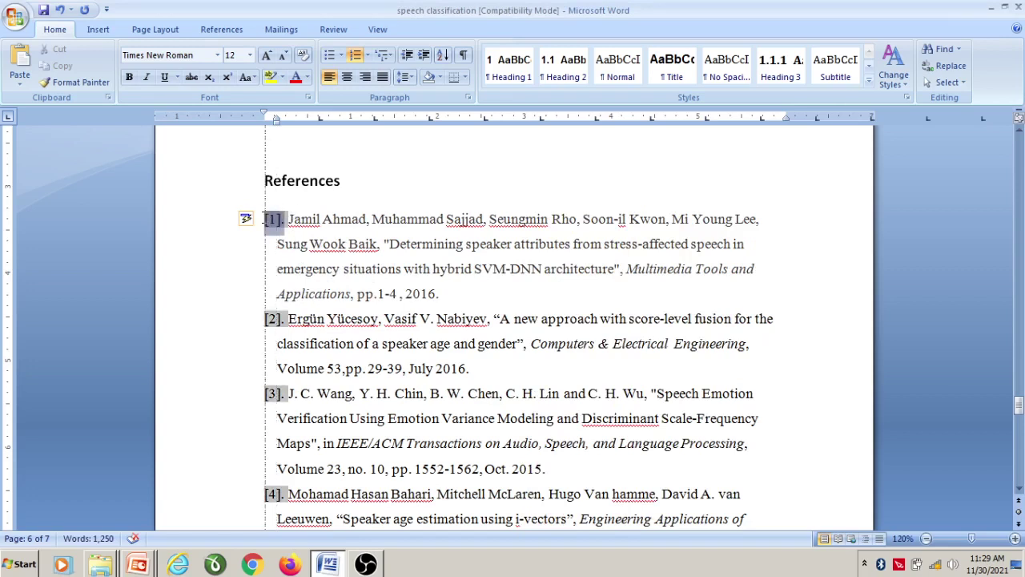
left_click(364, 260)
Insert Plain Number 3 page numbers at the bottom of the report's pages and finish footer editing.
scroll(370, 258, "down", 4)
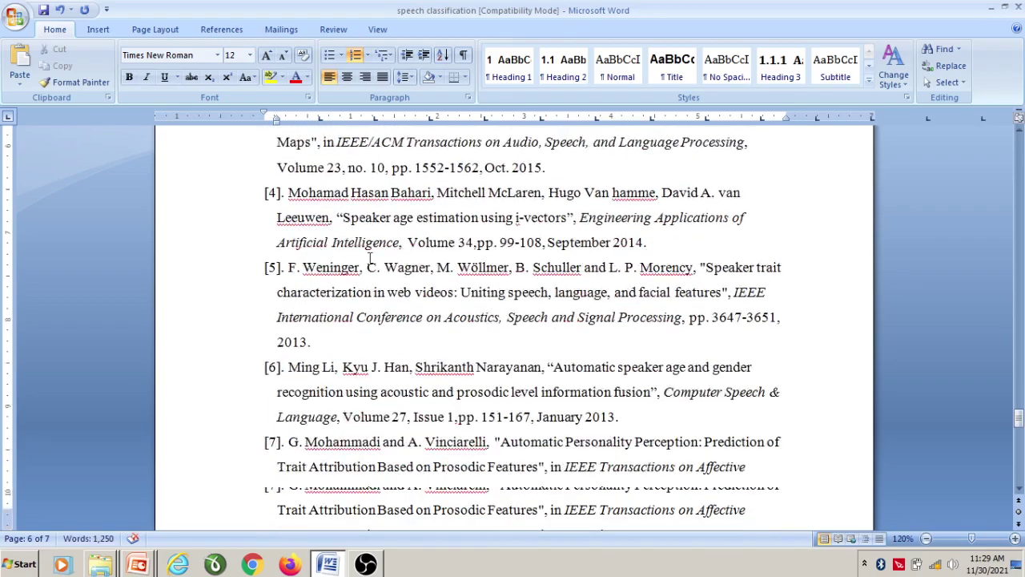
scroll(370, 258, "down", 3)
scroll(380, 244, "up", 10)
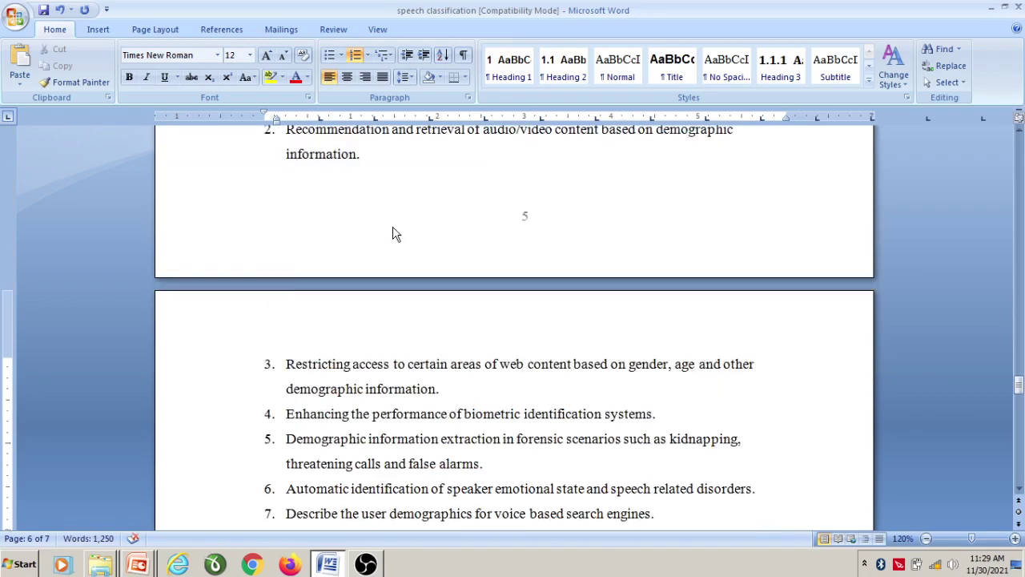
scroll(400, 224, "up", 20)
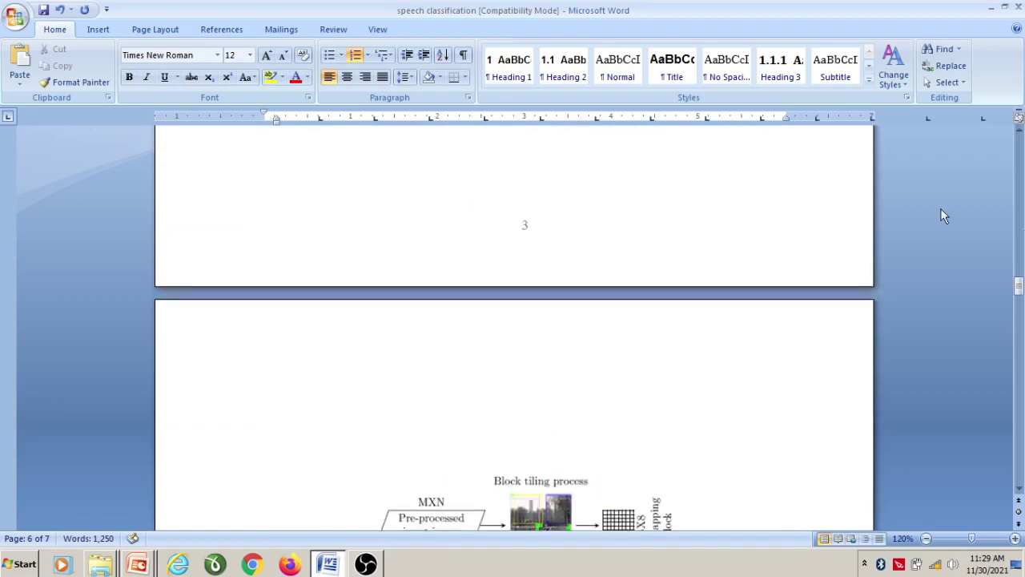
left_click_drag(1019, 287, 1019, 142)
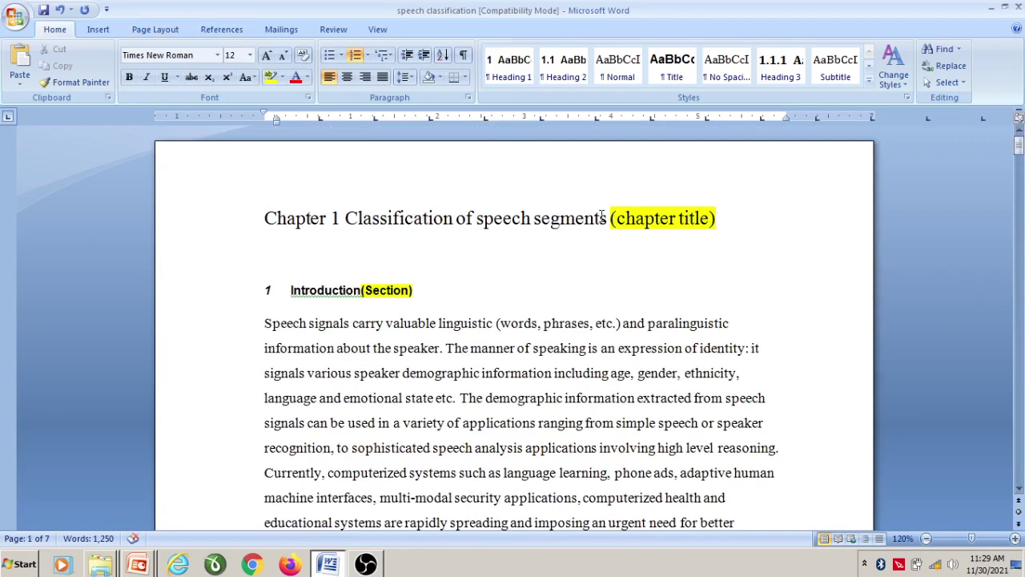
left_click(101, 29)
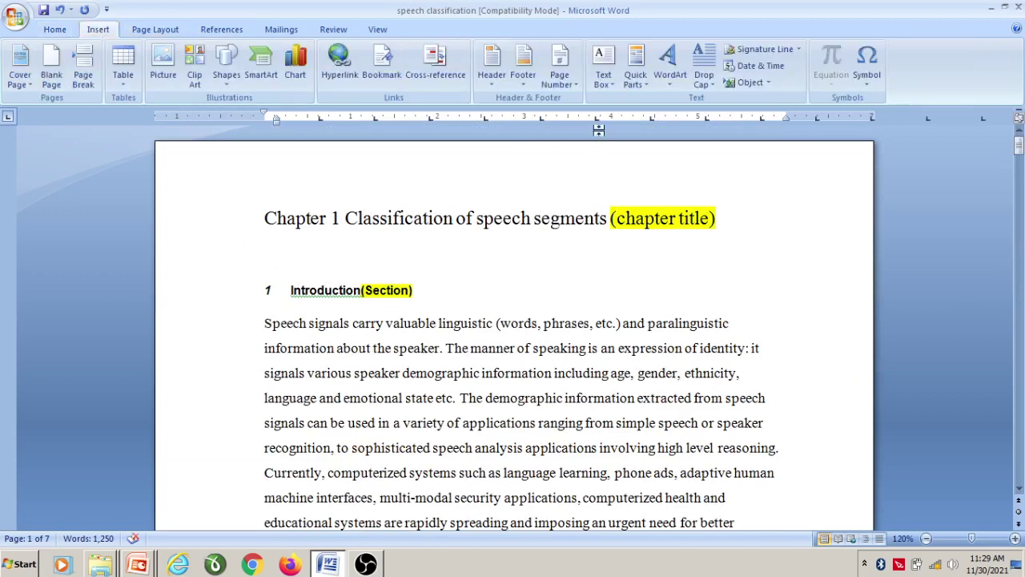
left_click(571, 85)
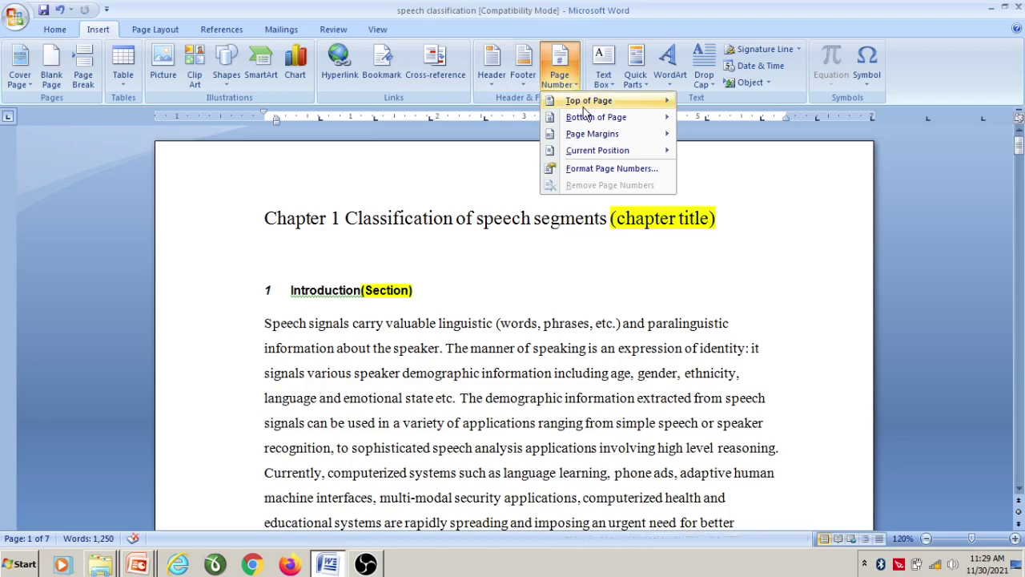
mouse_move(582, 108)
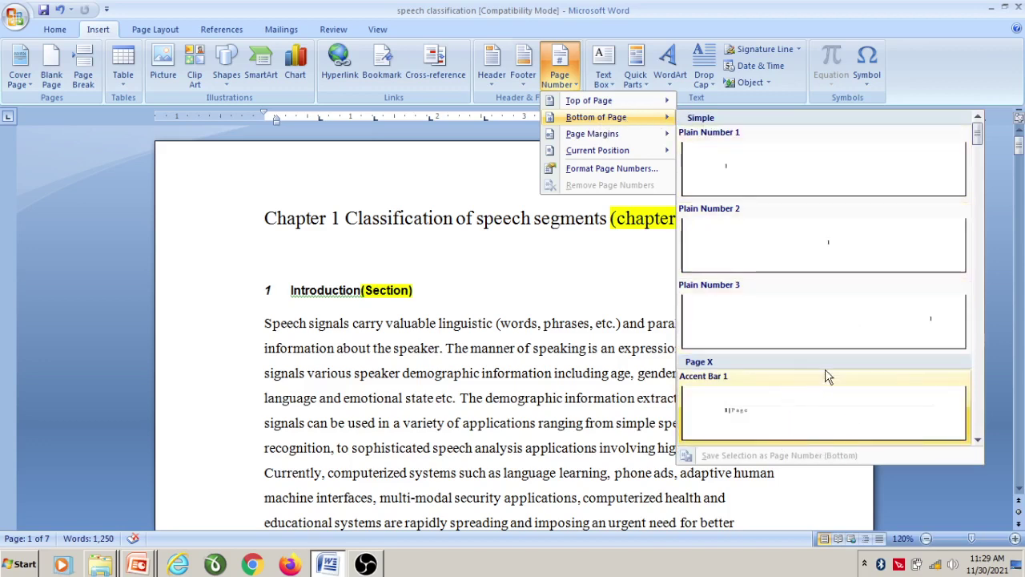
left_click(841, 323)
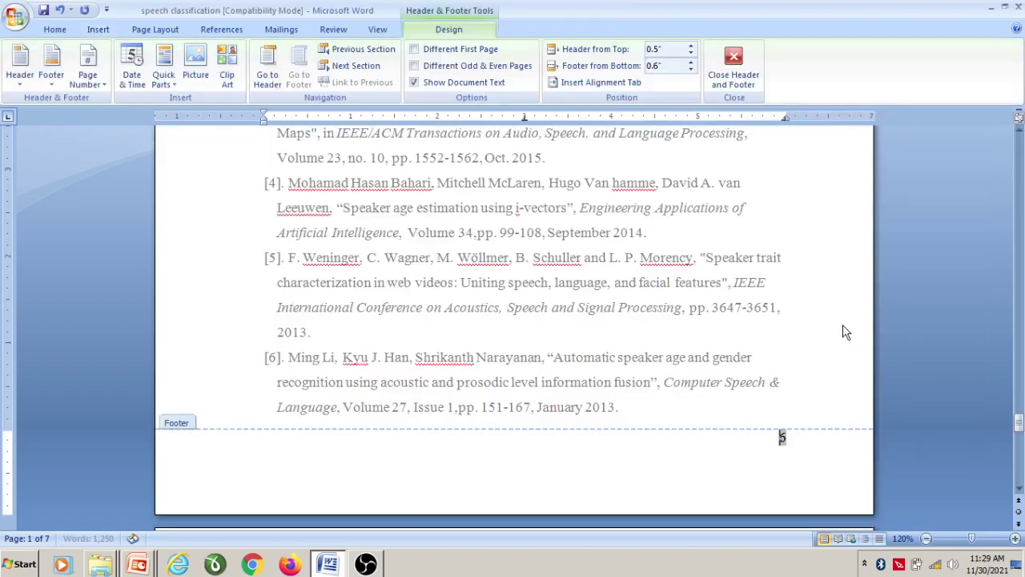
left_click(748, 60)
Check the placement of the page numbers in the footers across the report's pages.
scroll(766, 286, "up", 8)
scroll(766, 286, "up", 1)
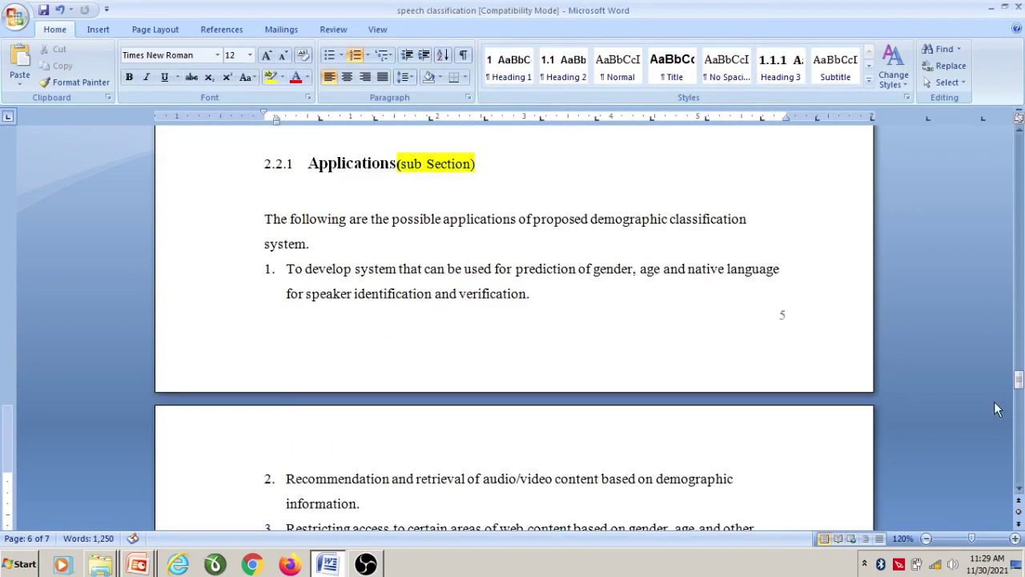
left_click_drag(1018, 382, 1018, 160)
scroll(720, 337, "down", 15)
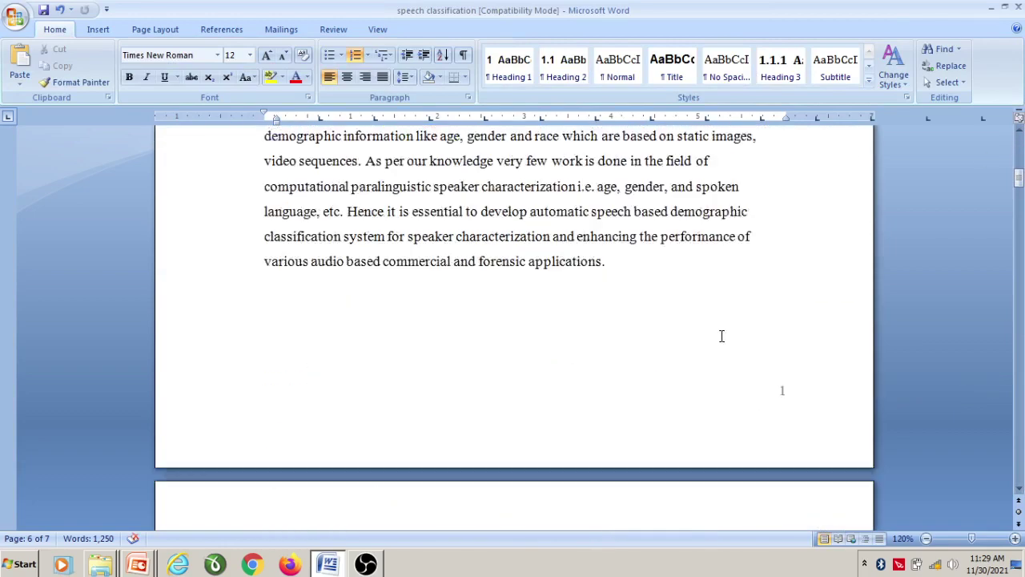
scroll(798, 322, "down", 15)
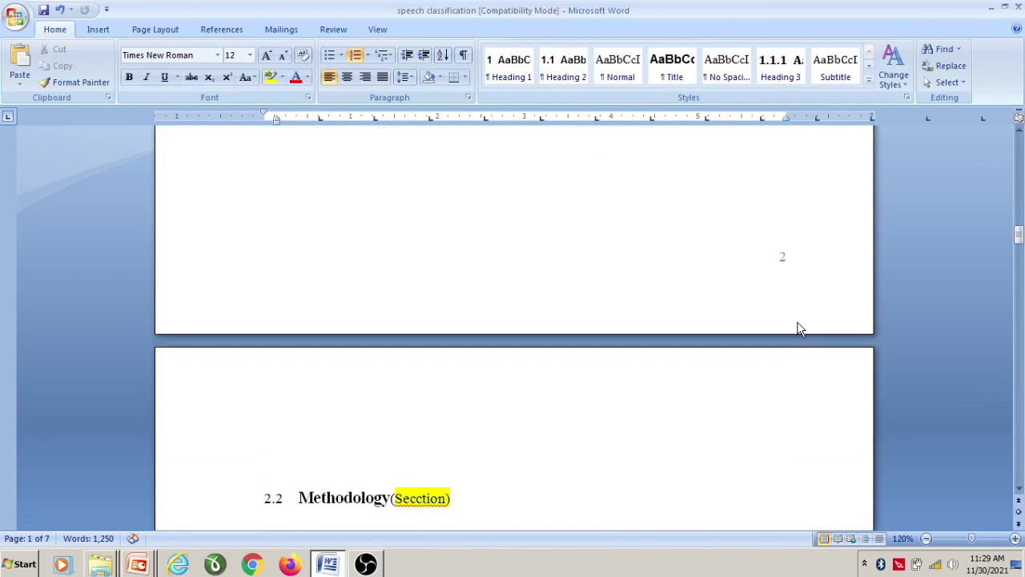
scroll(798, 321, "up", 12)
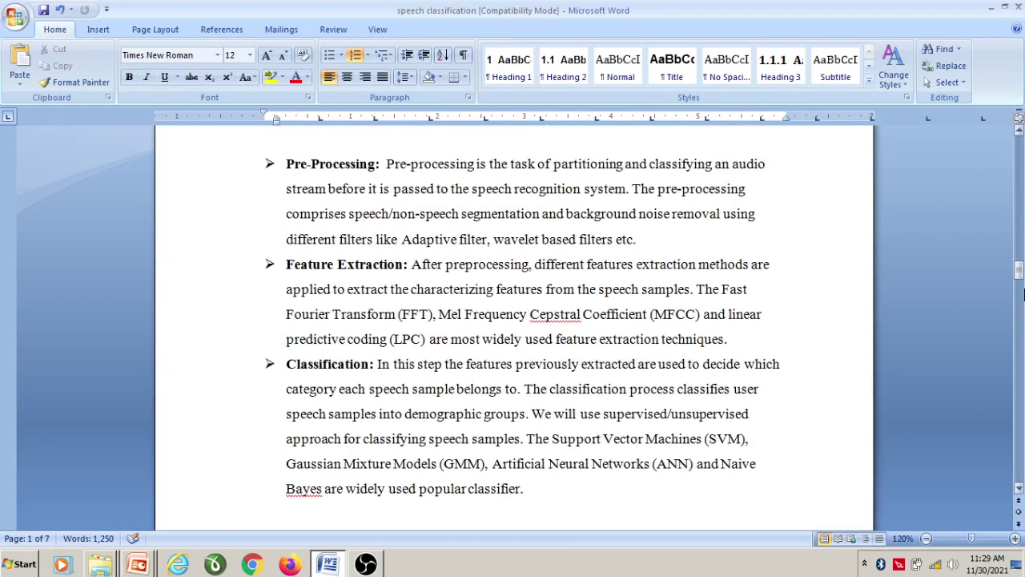
scroll(431, 279, "down", 3)
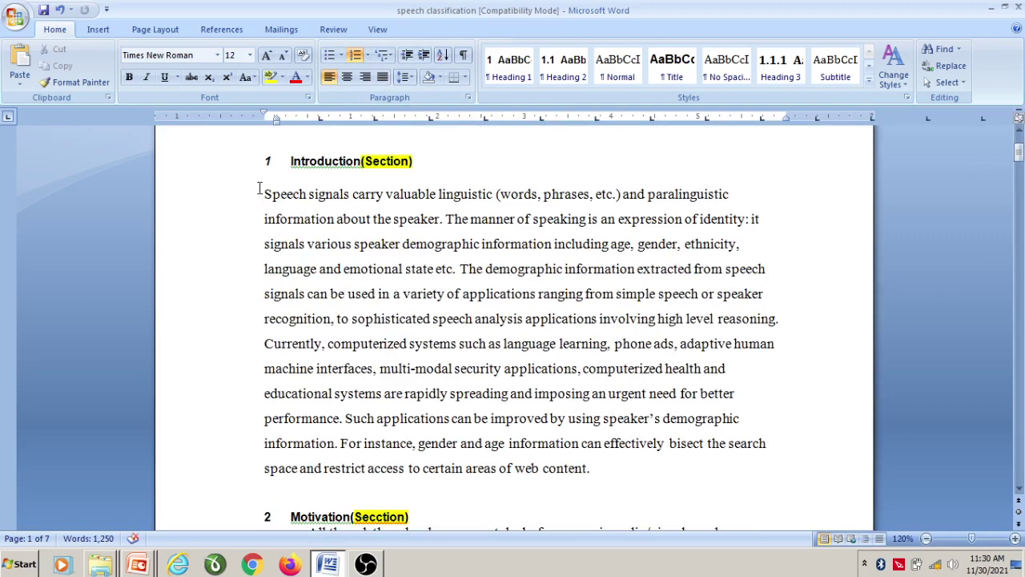
Justify the body paragraphs under the Introduction and Motivation headings.
left_click_drag(263, 194, 769, 468)
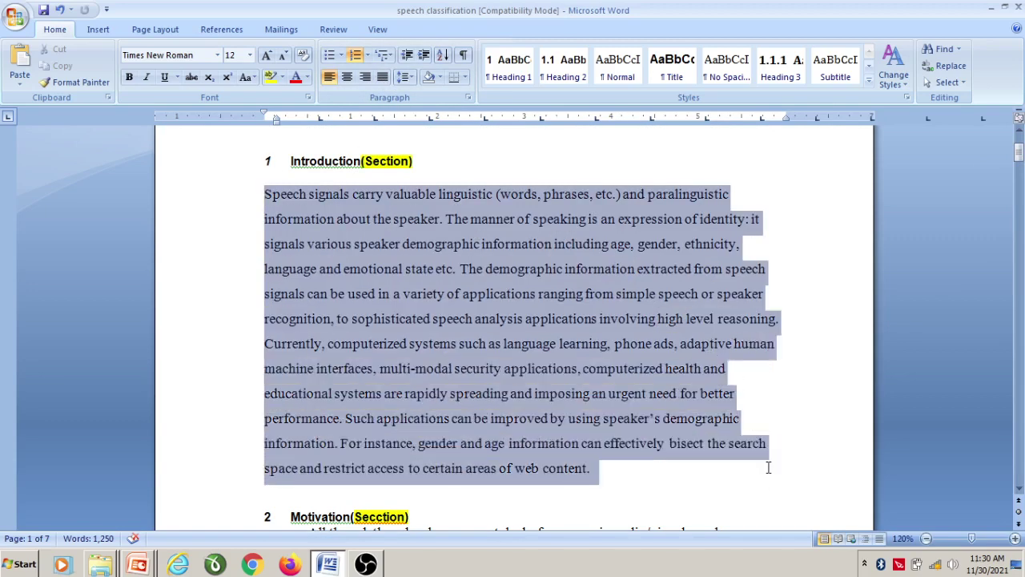
left_click(383, 77)
scroll(513, 200, "down", 5)
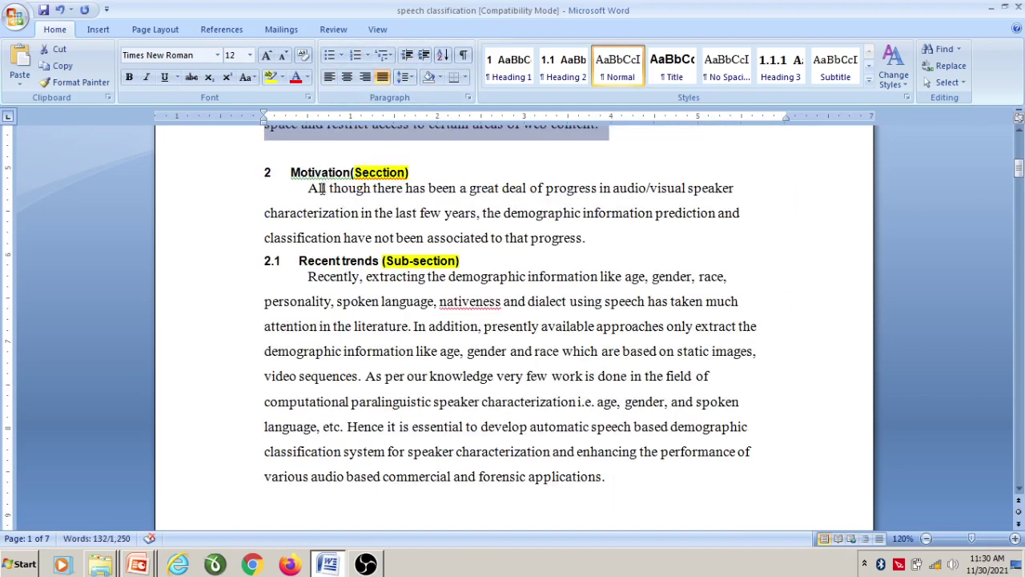
left_click_drag(307, 187, 596, 238)
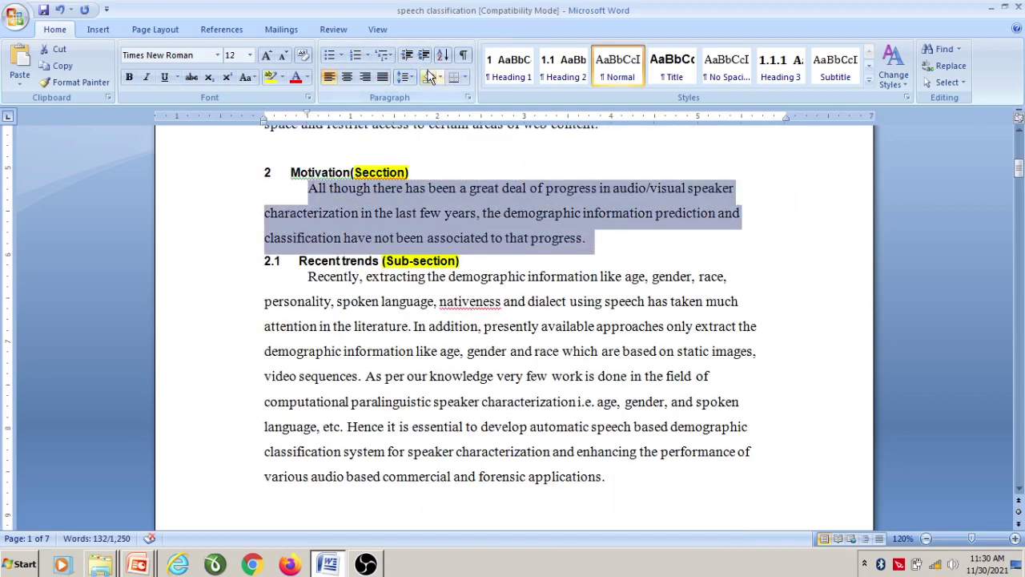
left_click(383, 77)
Justify the Recent trends paragraph and the Chapter 2 Problem Definition paragraph.
scroll(490, 278, "down", 1)
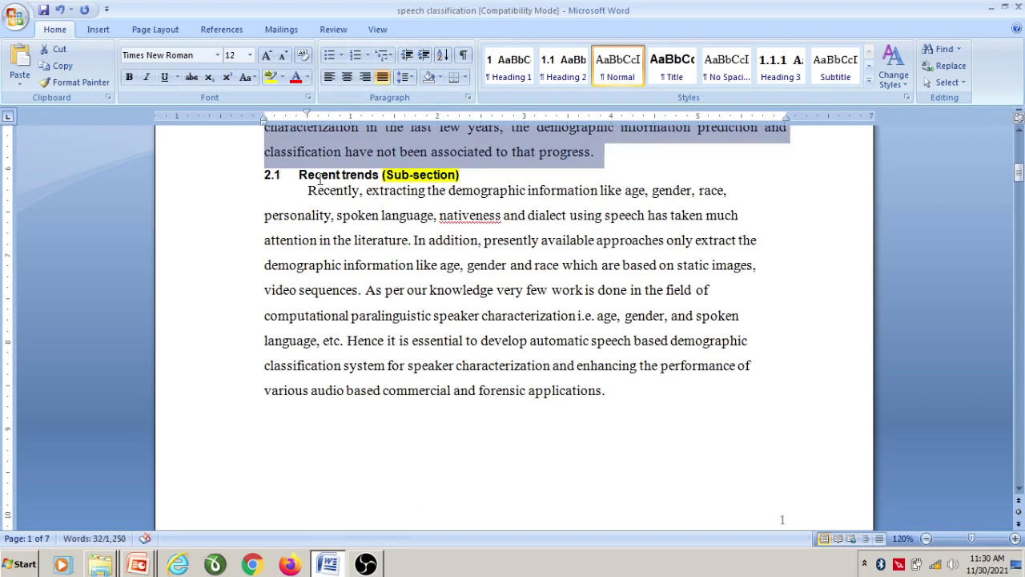
left_click_drag(311, 184, 668, 392)
scroll(617, 353, "down", 8)
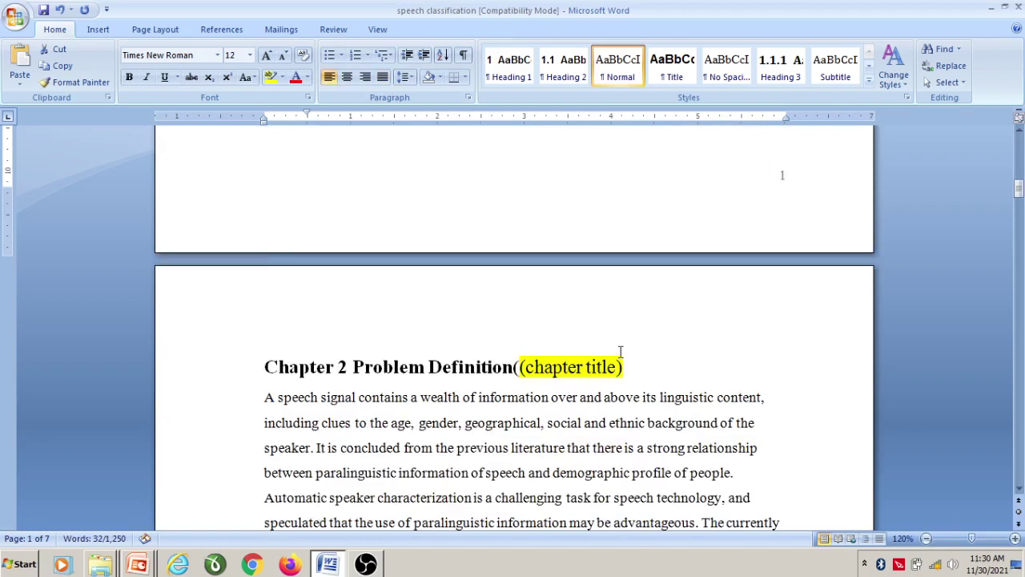
left_click_drag(261, 178, 729, 425)
scroll(500, 325, "down", 3)
scroll(500, 326, "down", 1)
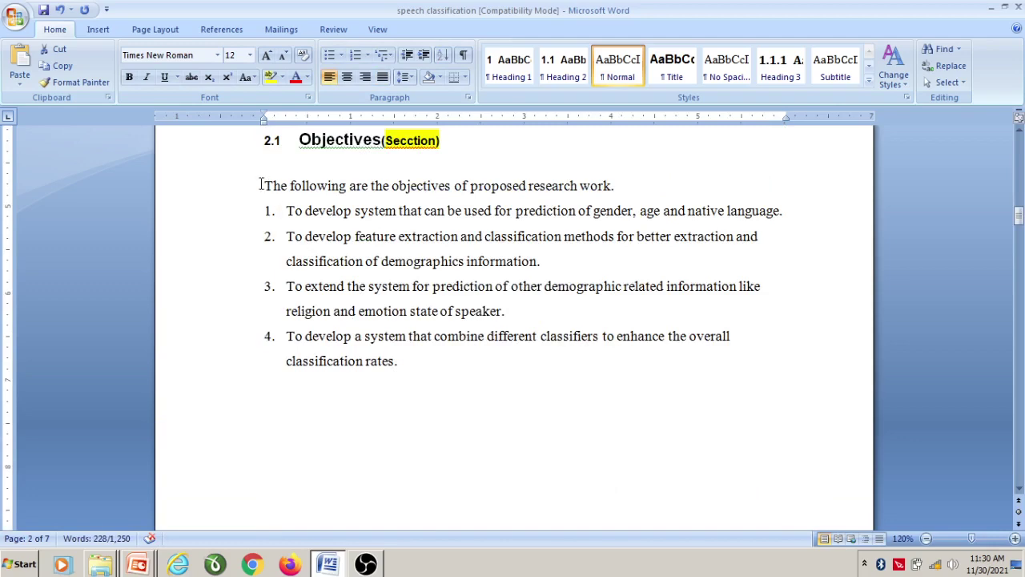
Justify the Objectives introduction with its numbered list, and the sentence introducing the block diagram.
left_click_drag(265, 186, 449, 377)
scroll(446, 377, "down", 10)
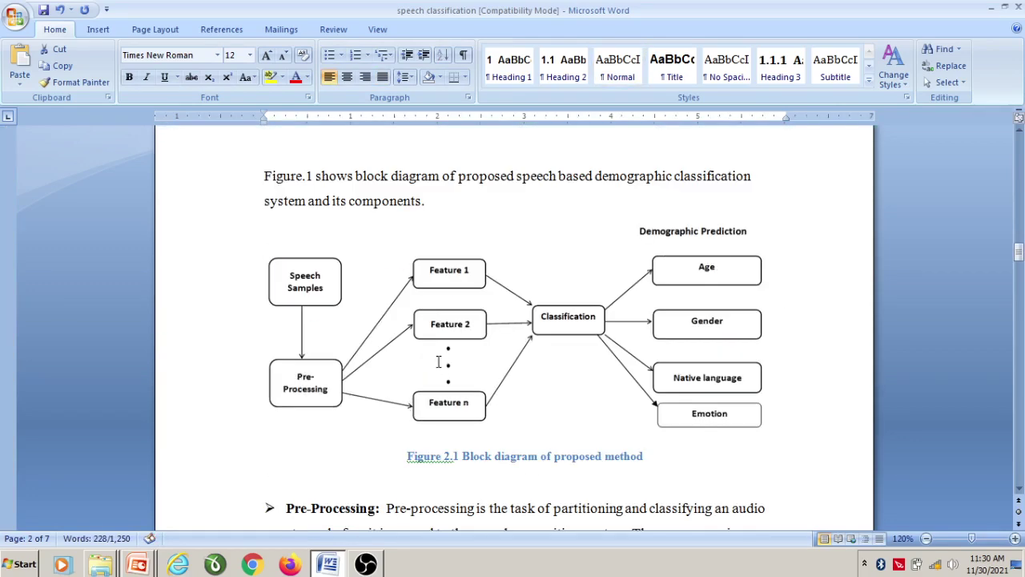
left_click_drag(258, 175, 428, 201)
scroll(371, 245, "down", 3)
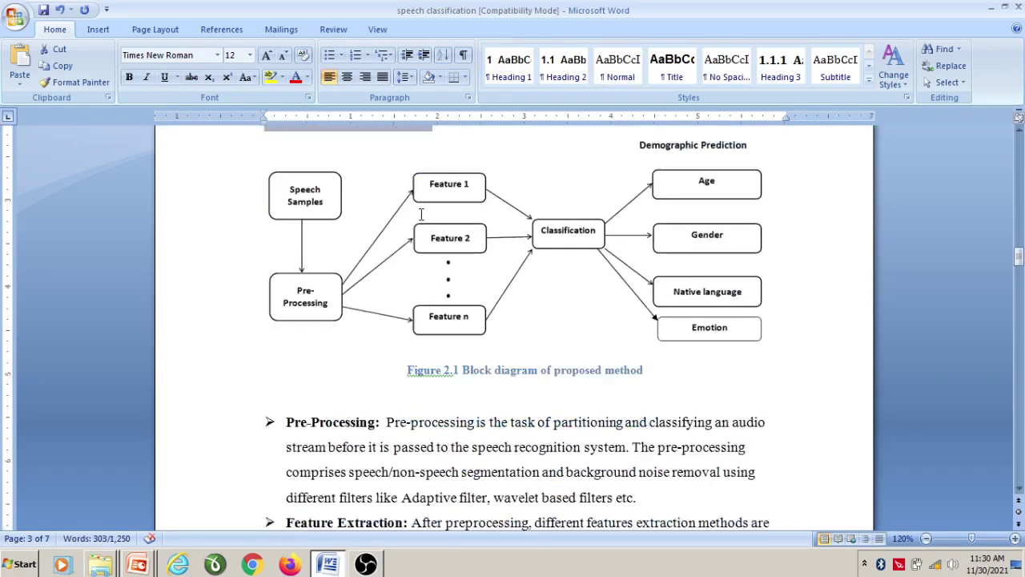
Justify everything from the Pre-Processing bullet through the feature extraction figure into the second formatting guidelines table.
left_click_drag(267, 245, 611, 424)
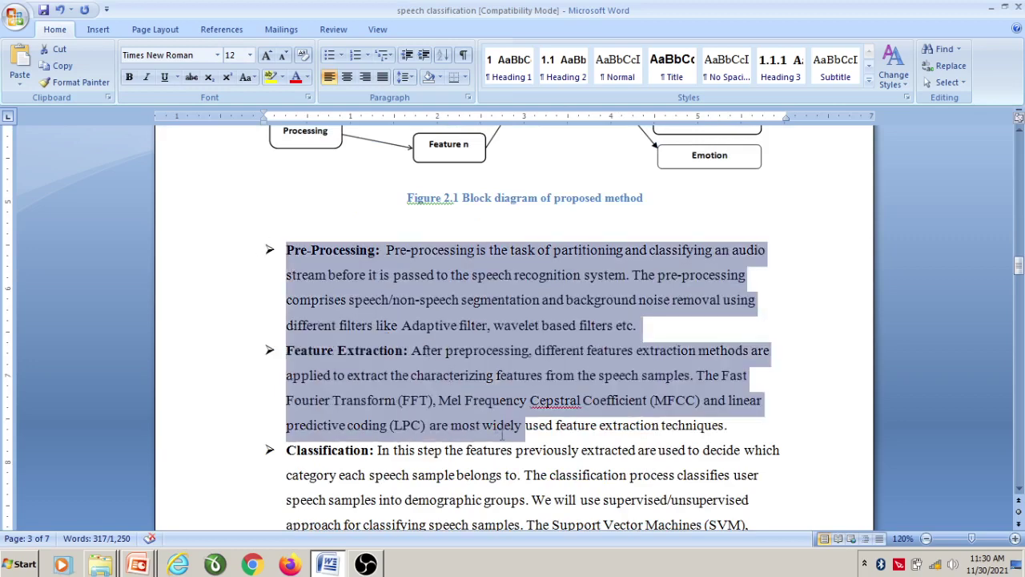
scroll(509, 423, "down", 7, "ctrl")
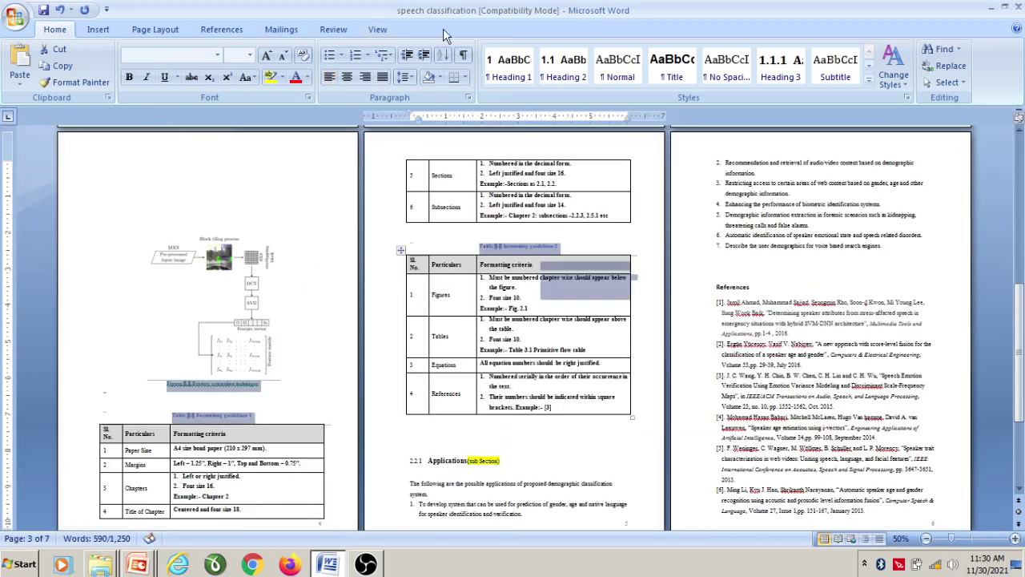
left_click(591, 274, "shift")
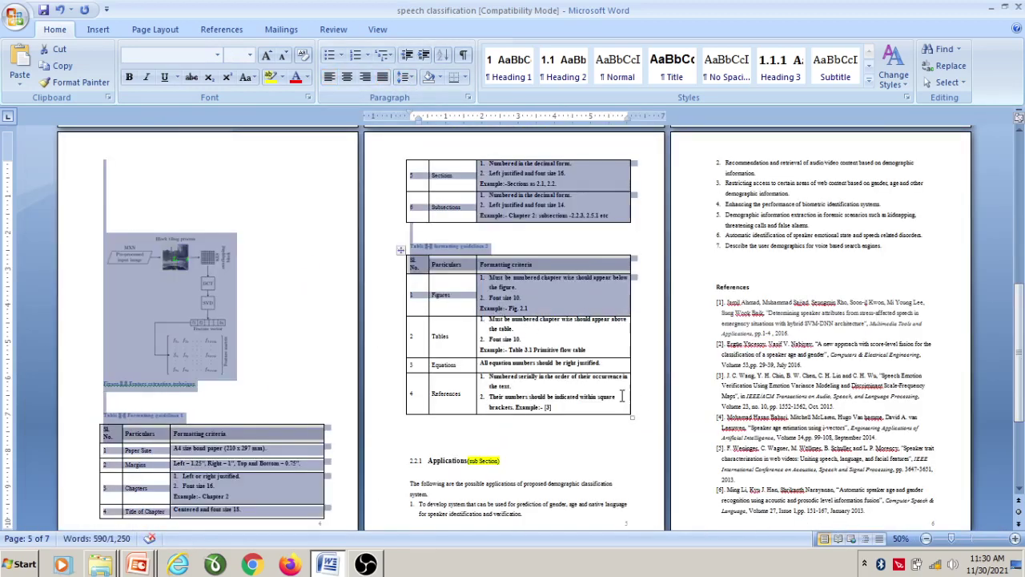
left_click(770, 358)
scroll(745, 330, "up", 1, "ctrl")
scroll(745, 331, "up", 4, "ctrl")
Justify the Applications introduction and its seven-item numbered list.
scroll(622, 321, "up", 10)
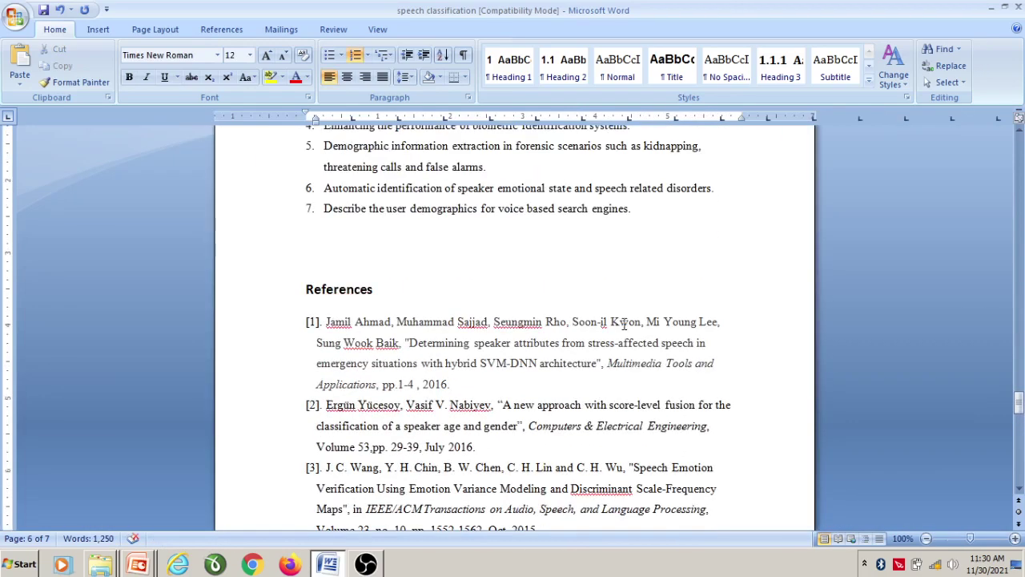
scroll(619, 304, "up", 10)
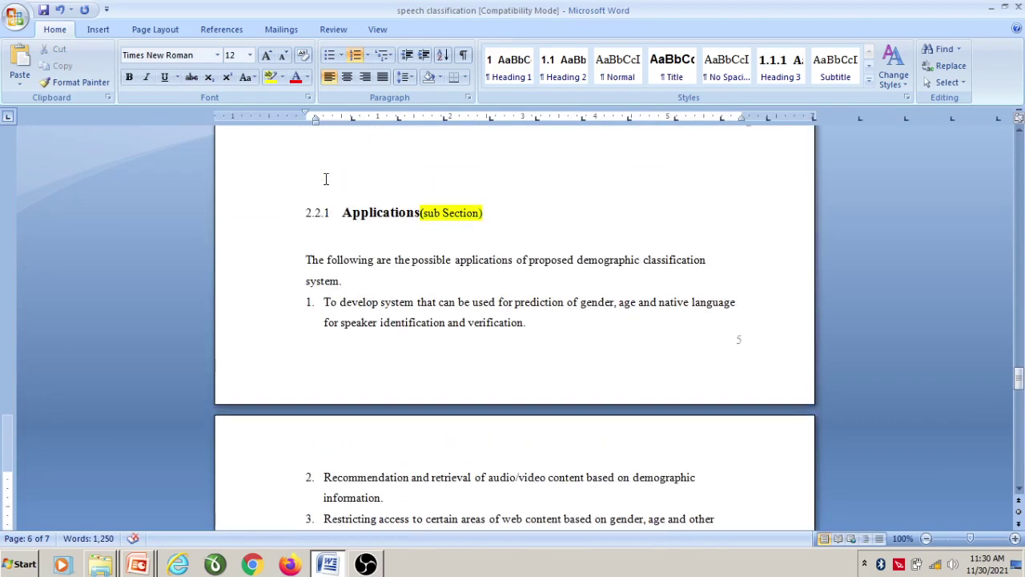
left_click_drag(315, 258, 680, 486)
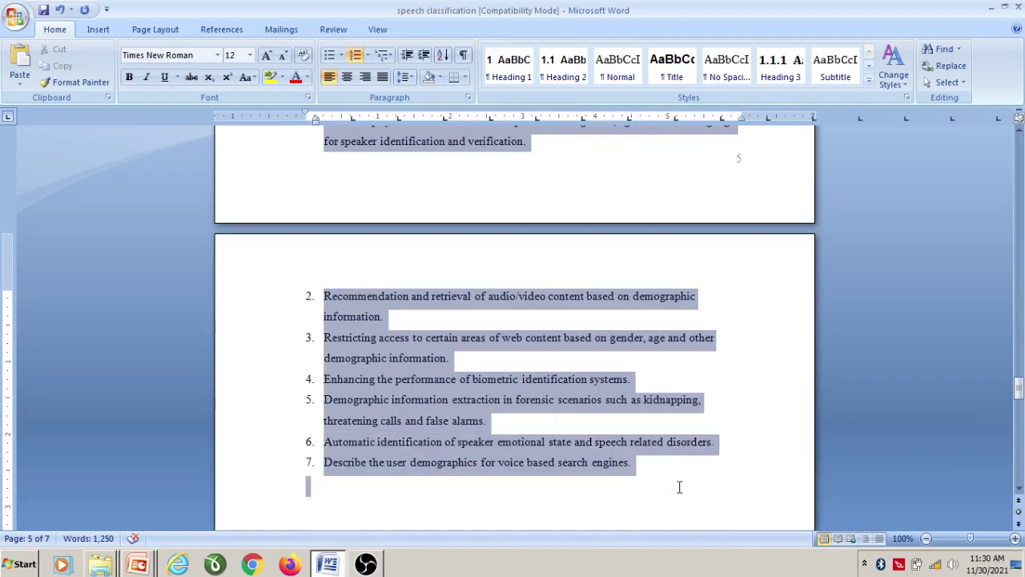
key("ctrl+j")
scroll(458, 263, "down", 10)
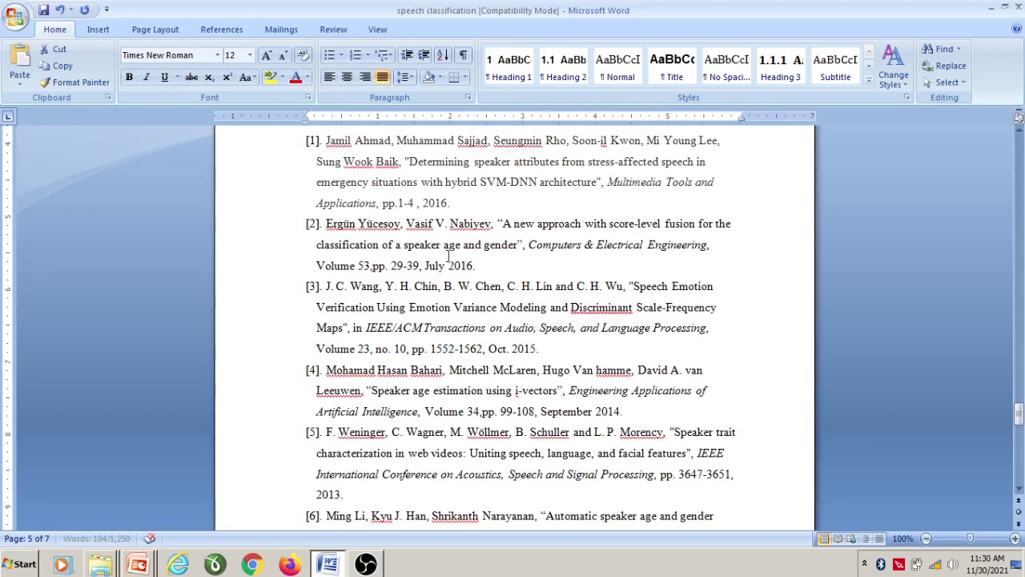
Justify all entries in the References list, from [1] to [9].
scroll(351, 233, "up", 3)
left_click_drag(303, 239, 657, 398)
scroll(492, 353, "down", 12)
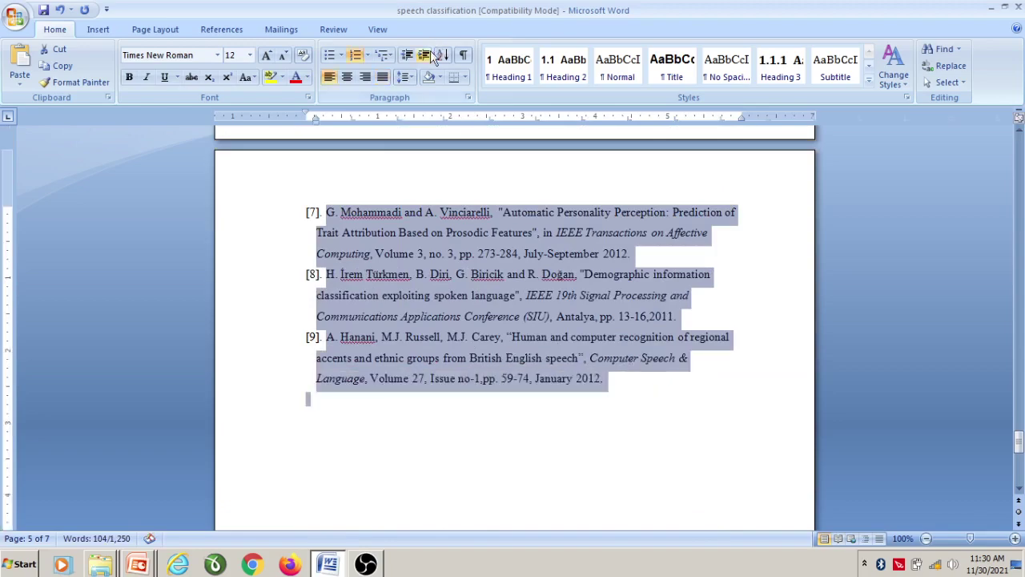
left_click(383, 77)
Insert the built-in Alphabet header with its document title line into the report.
scroll(553, 281, "up", 15)
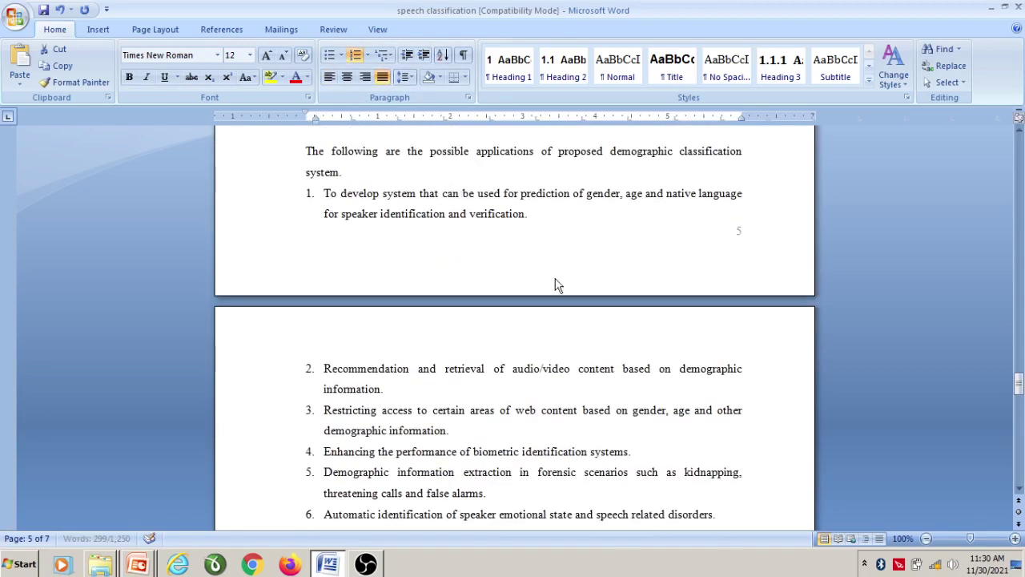
left_click_drag(1020, 387, 1019, 142)
left_click(98, 30)
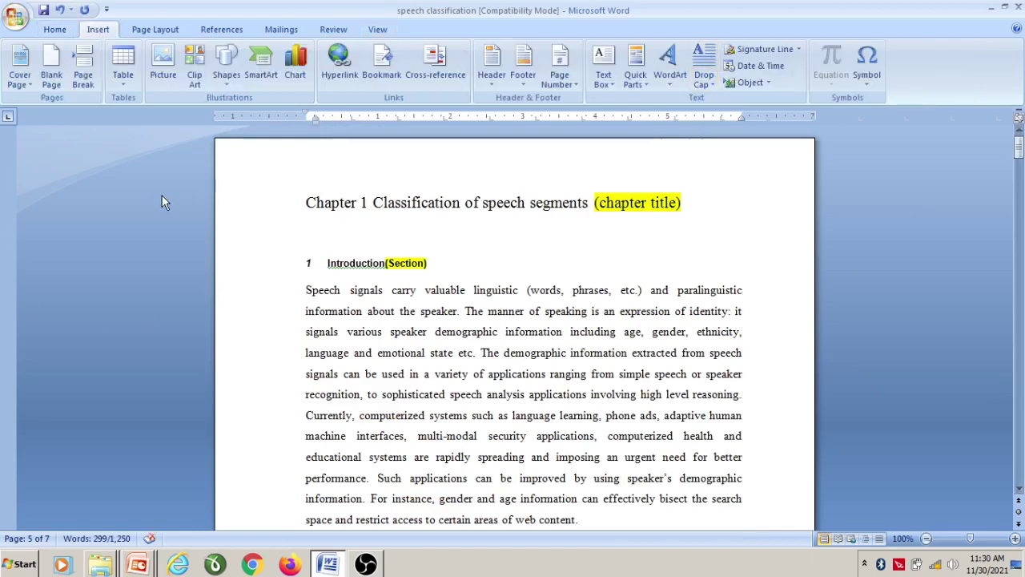
left_click(490, 69)
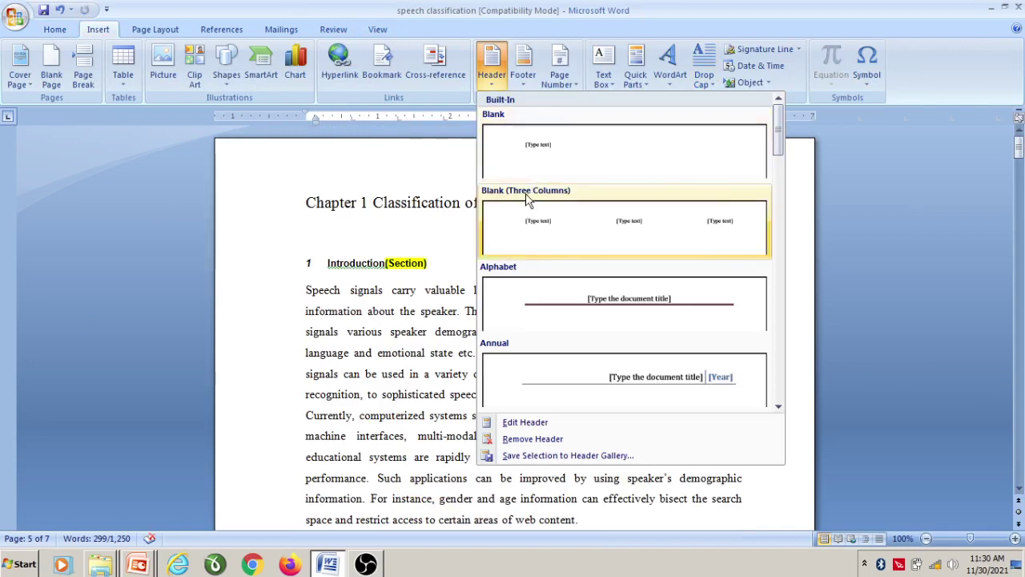
left_click(634, 306)
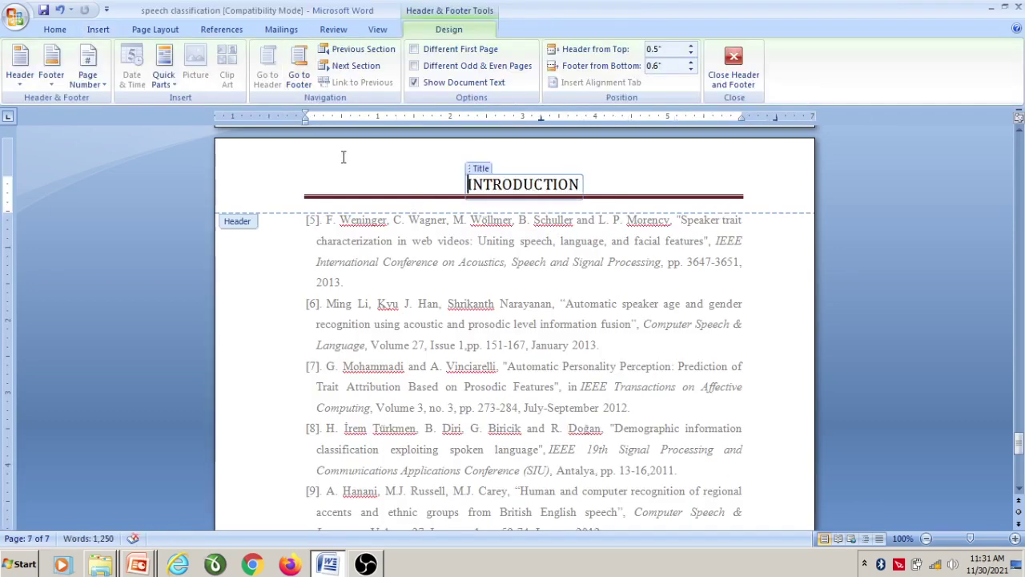
key("Delete")
key("Delete")
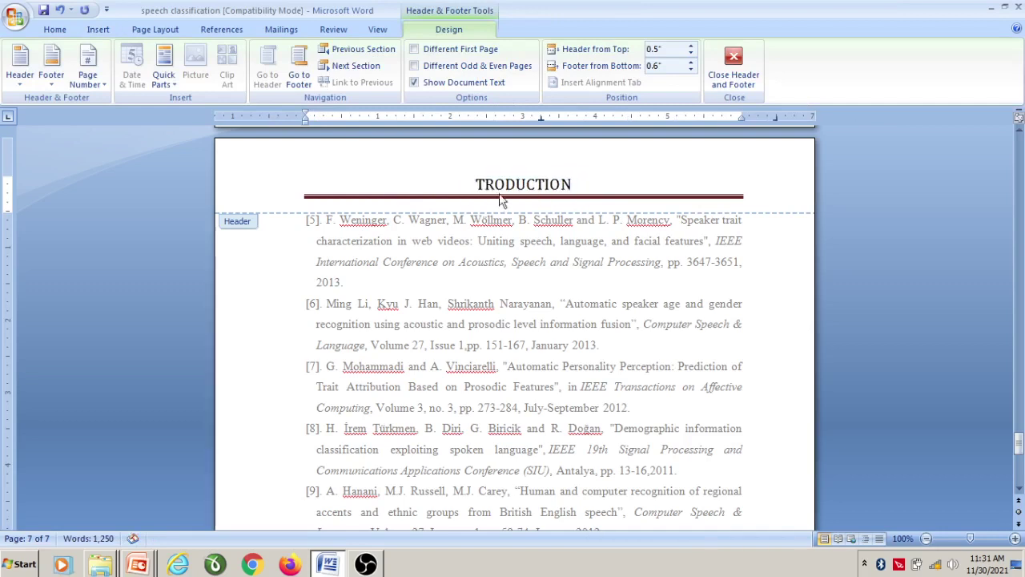
key("ctrl+z")
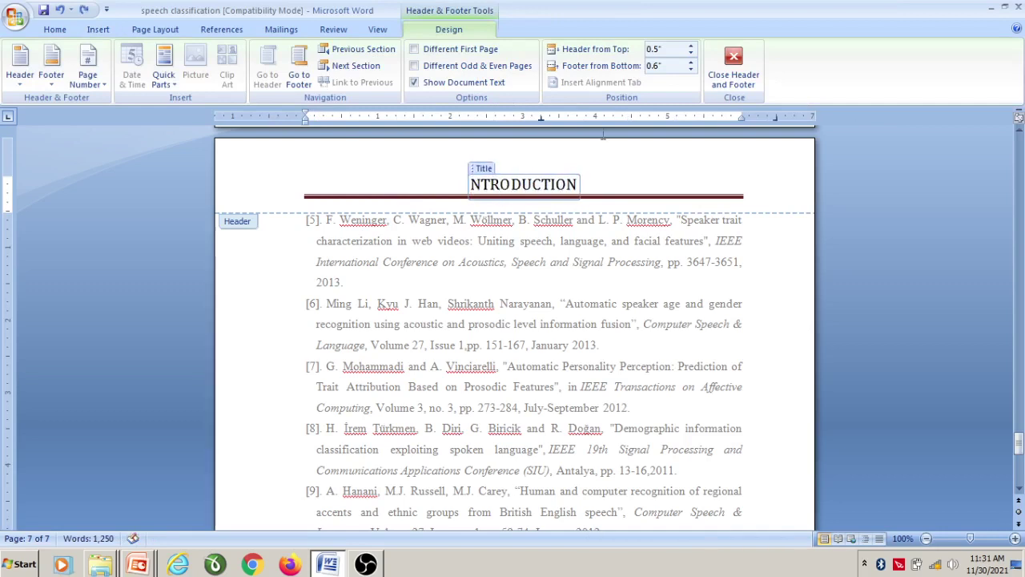
key("ctrl+z")
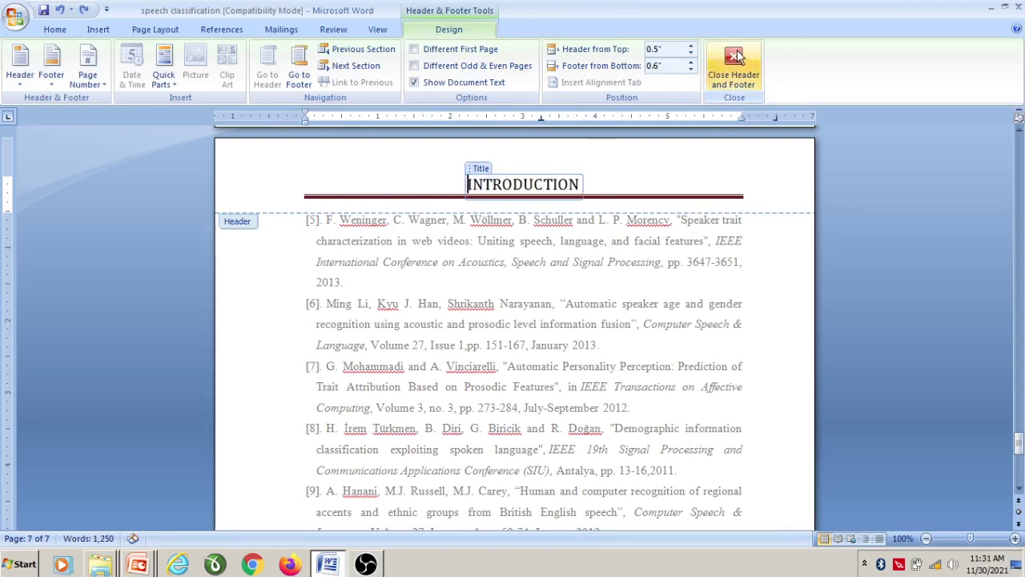
left_click(736, 56)
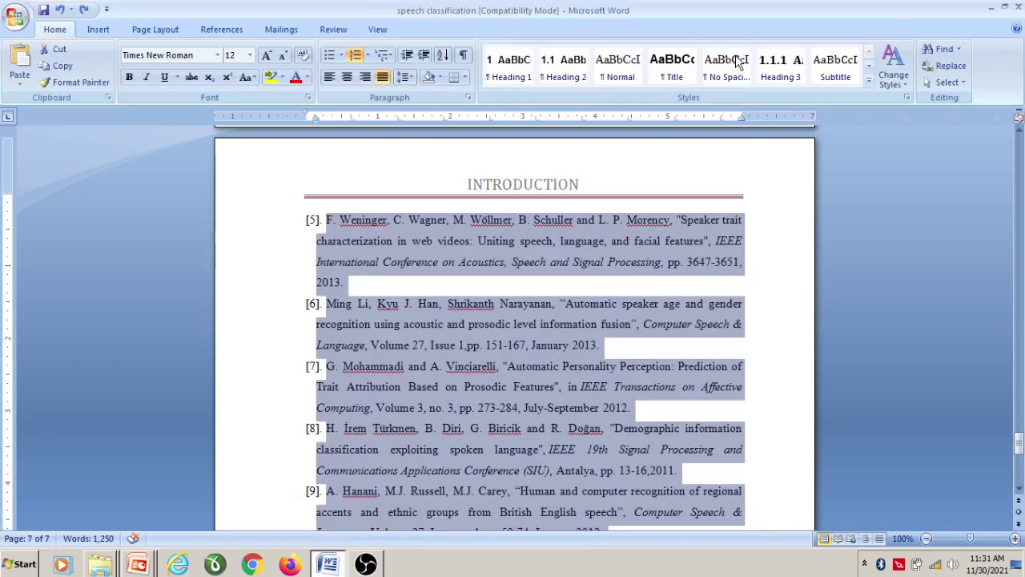
Replace the title in the first page's header with "Speecch classification report".
left_click(758, 240)
scroll(570, 230, "up", 5)
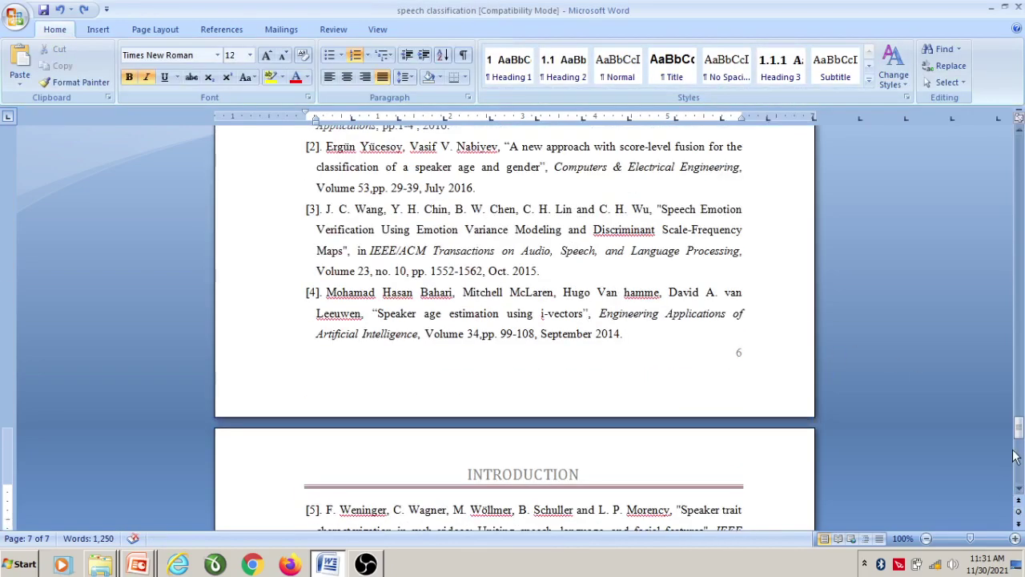
left_click_drag(1019, 455, 1022, 140)
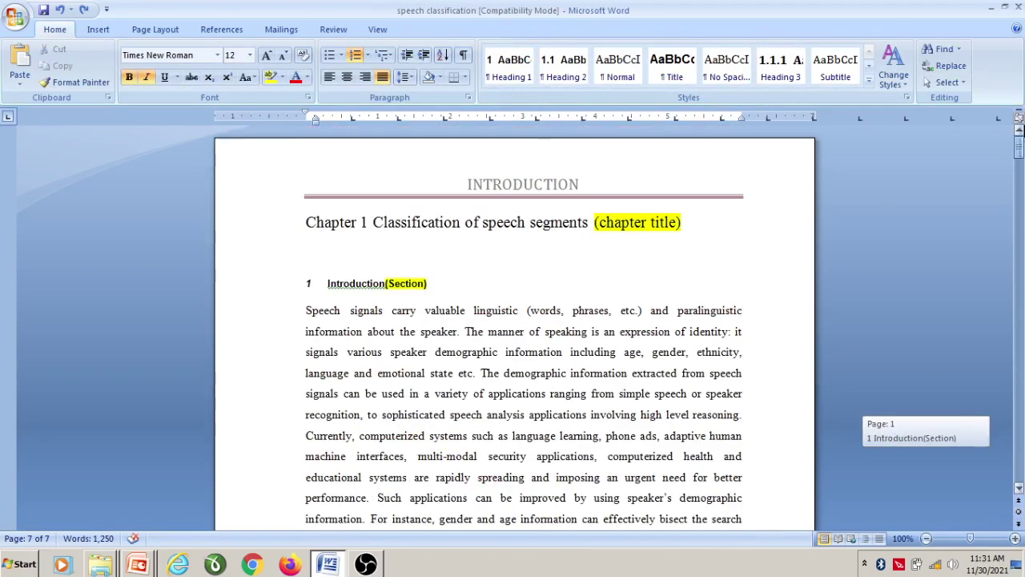
double_click(555, 178)
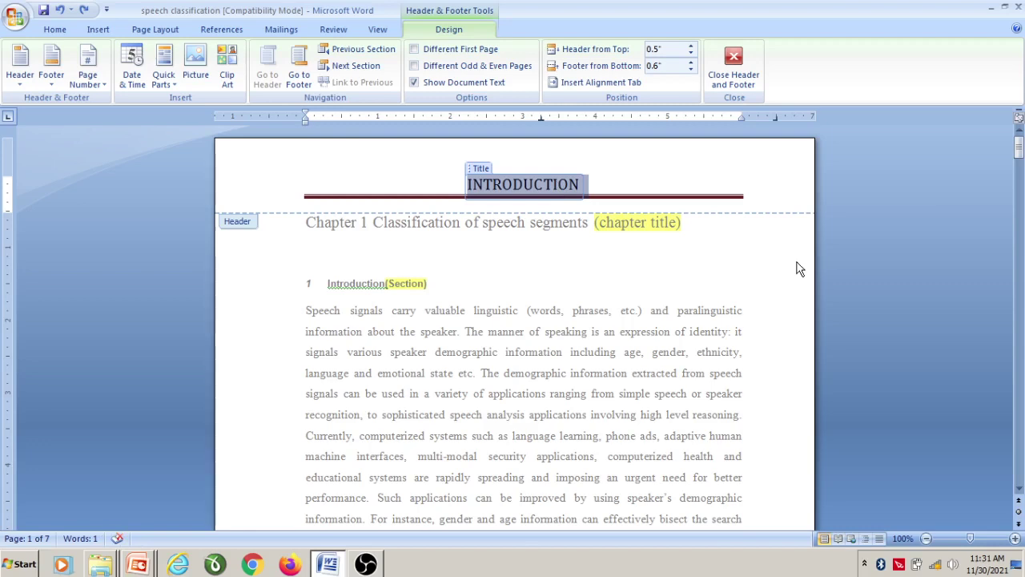
type("Speecch c")
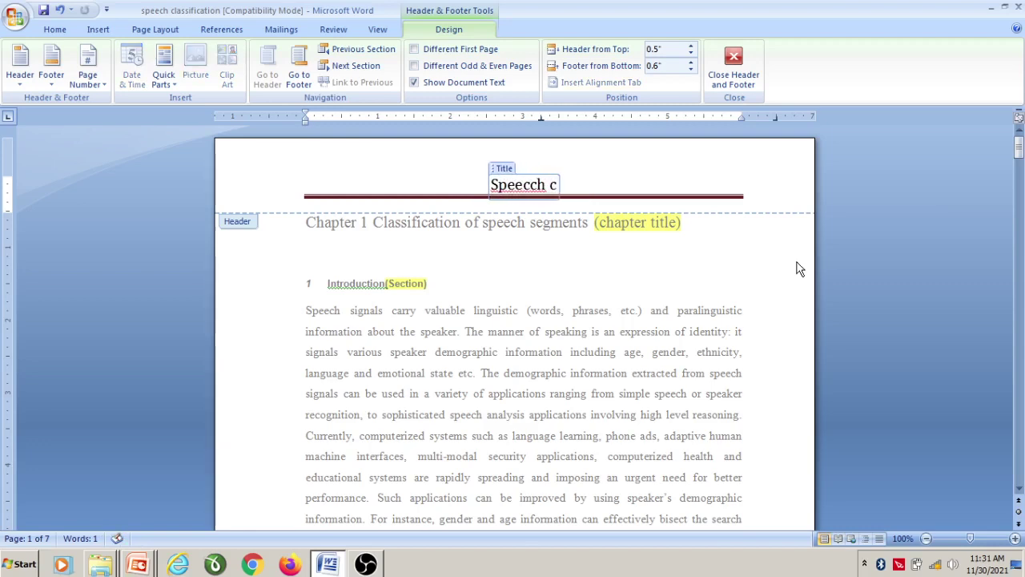
type("lassificati")
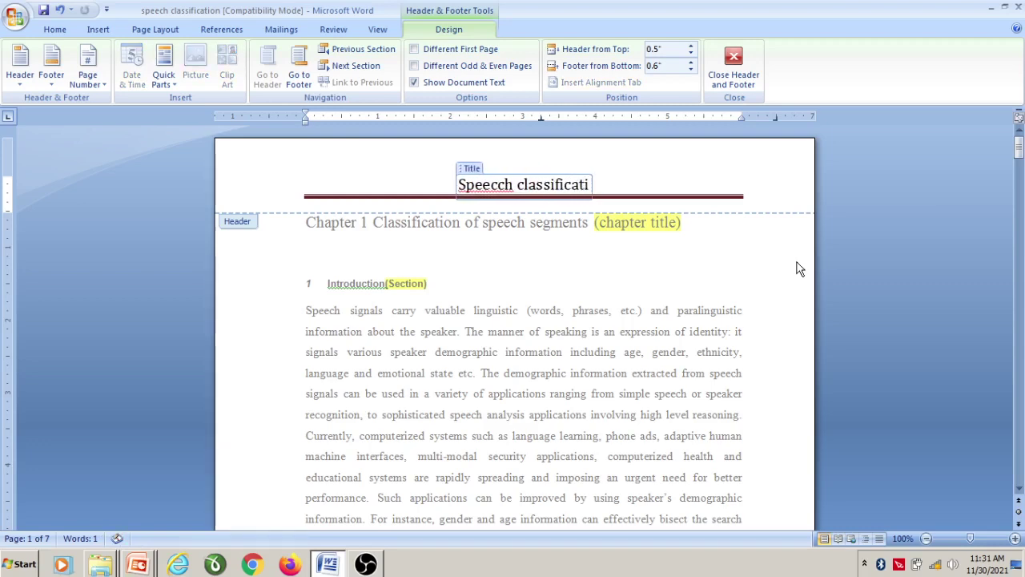
type("on repo")
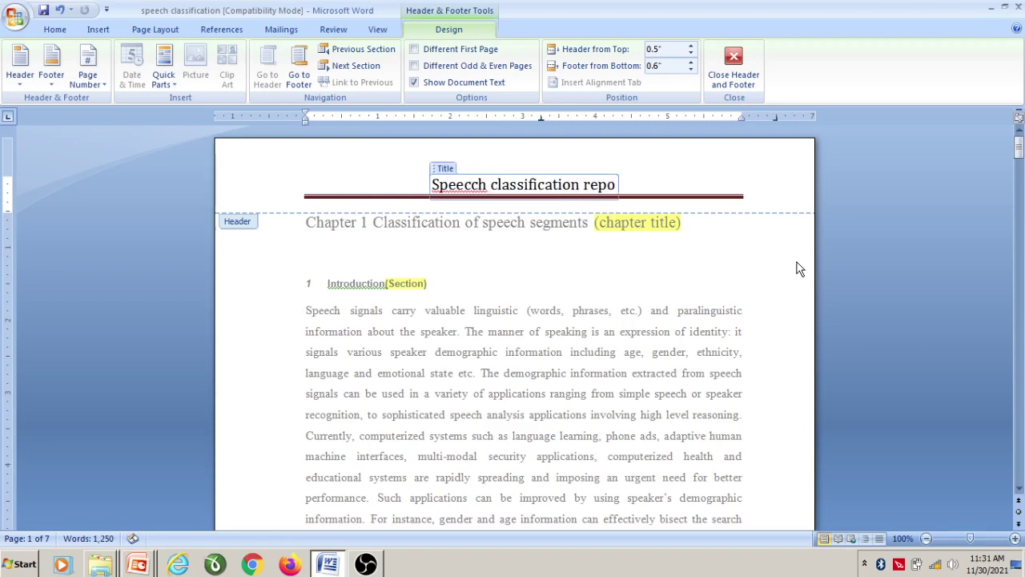
type("rt")
Correct the misspelled first word of the header title to "Speech" and leave header editing.
right_click(460, 185)
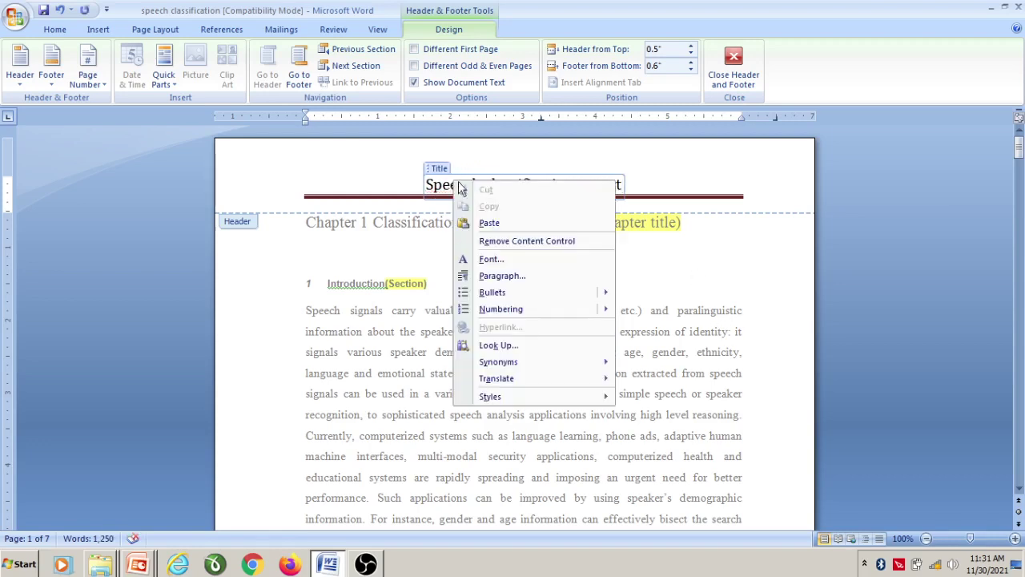
left_click(630, 260)
right_click(482, 195)
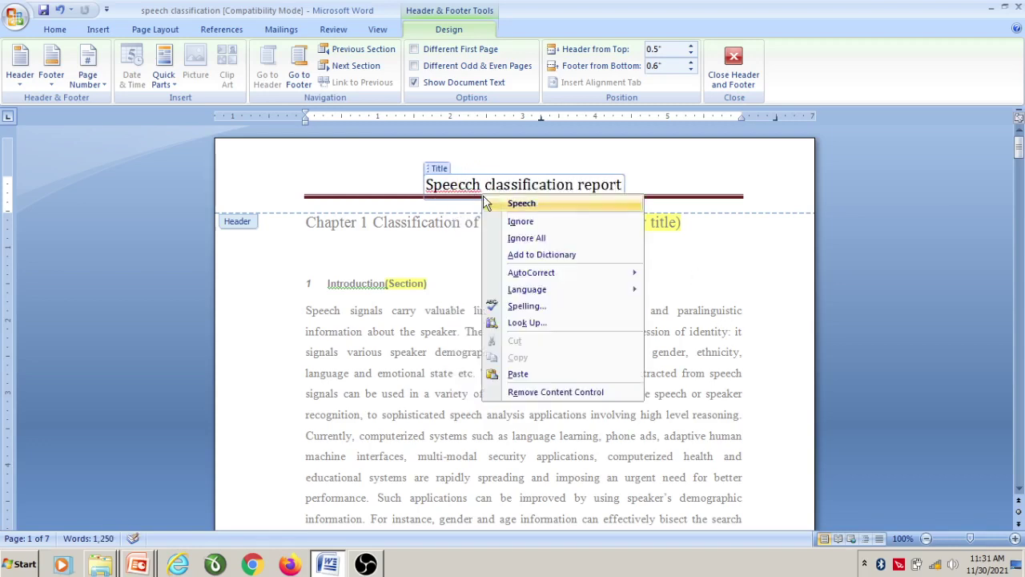
left_click(503, 204)
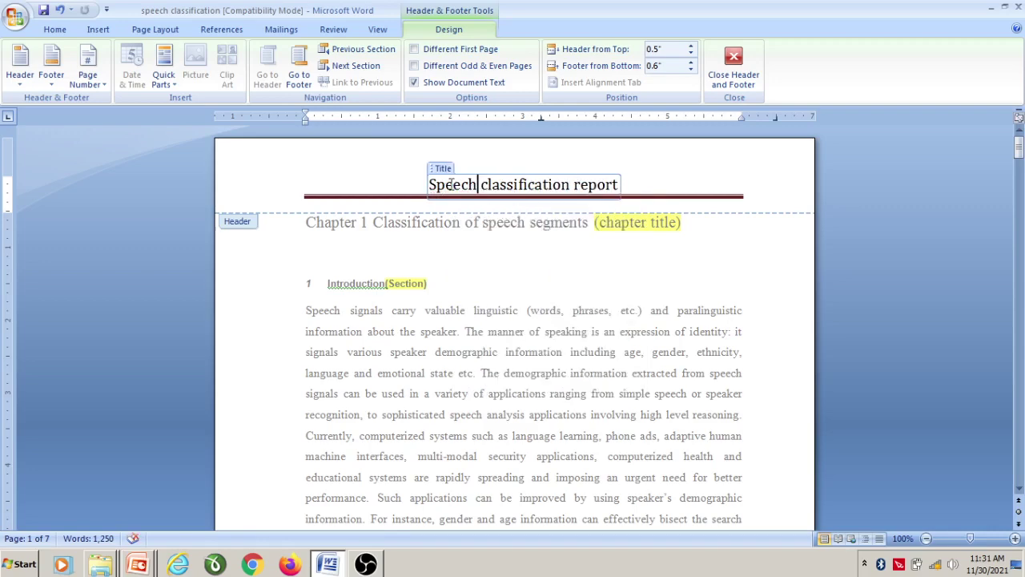
scroll(665, 240, "down", 10)
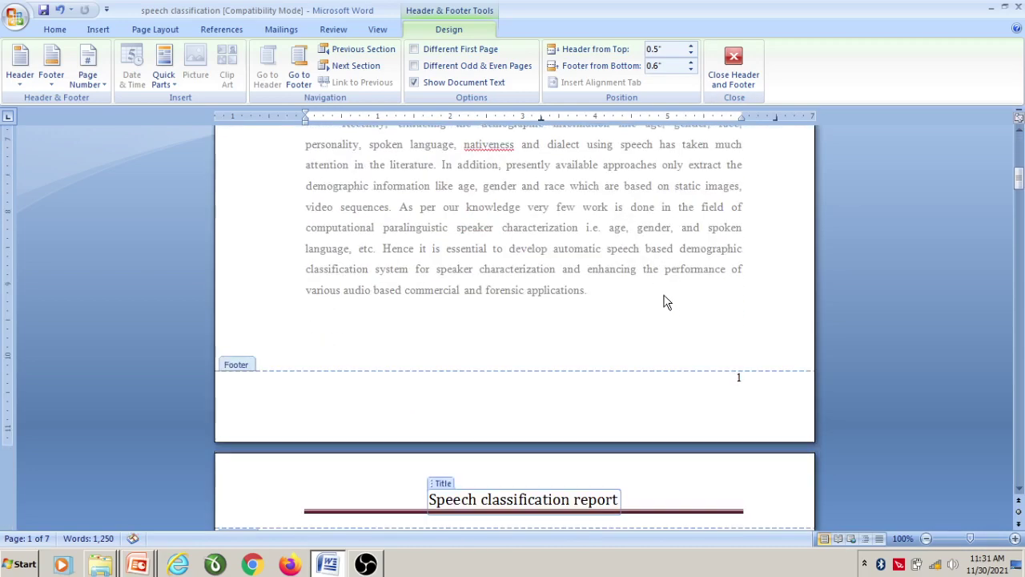
left_click(732, 71)
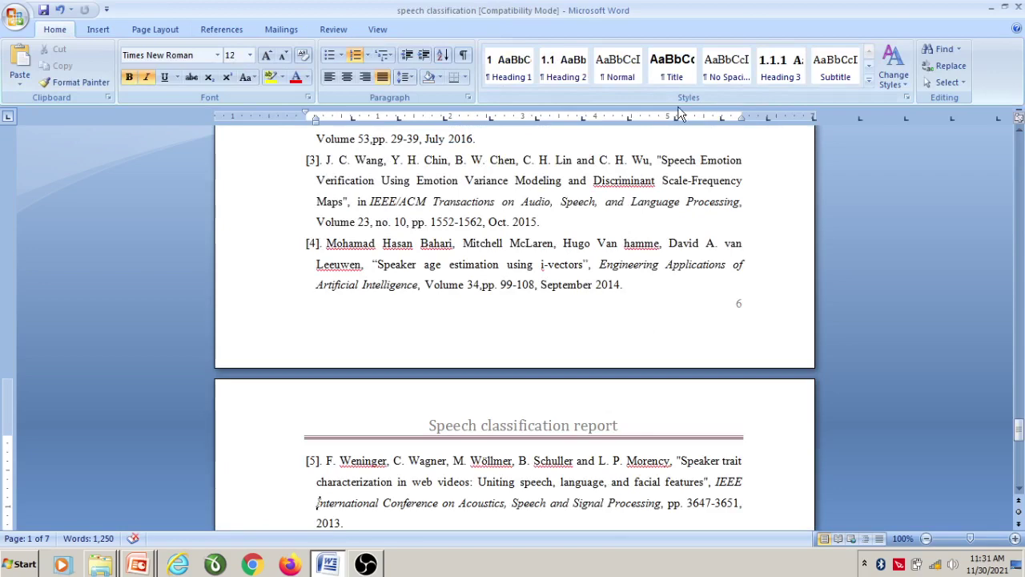
Insert a built-in footer with a double line and page number, and fill its text placeholder with "Dept. of CSE, BLDEACET, Vijayapur".
left_click(99, 30)
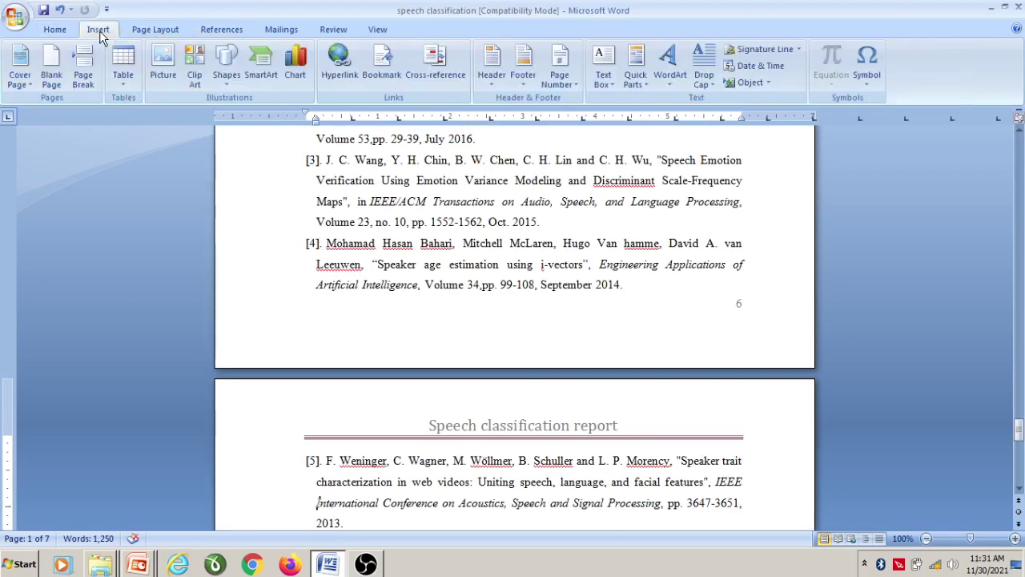
left_click(515, 84)
left_click(623, 304)
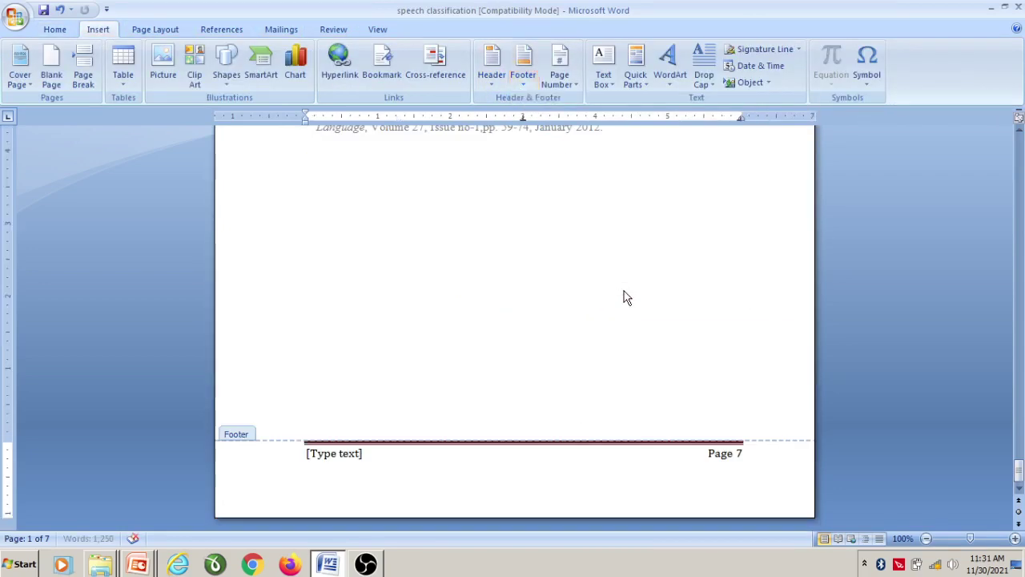
left_click(350, 455)
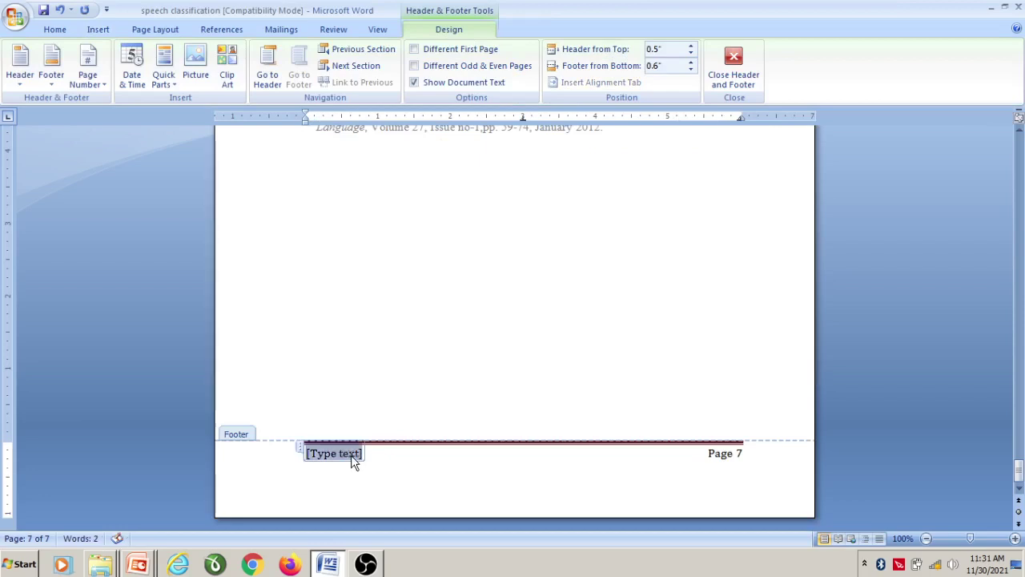
type("Dept")
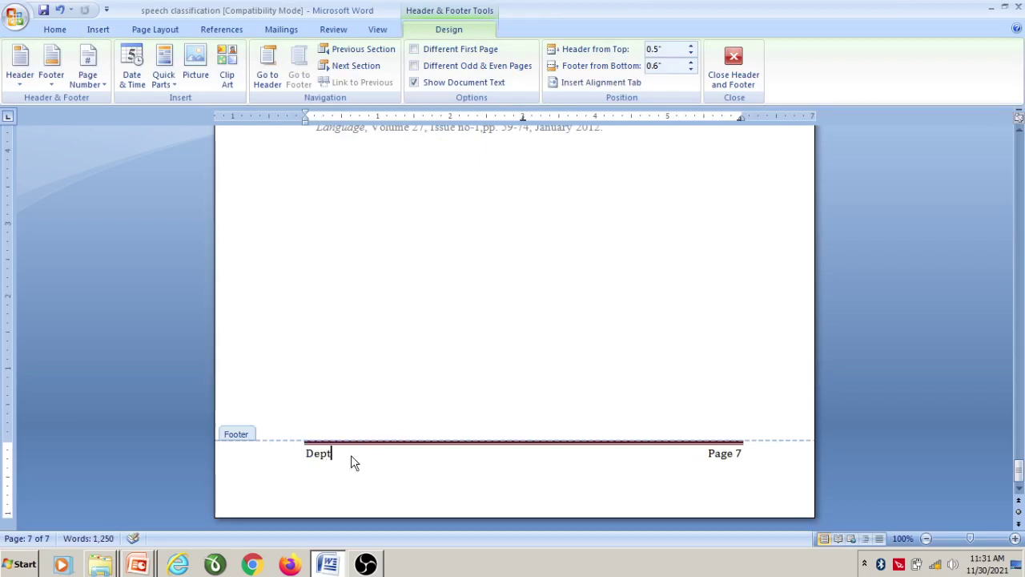
type(". of CSE, BLDEACE")
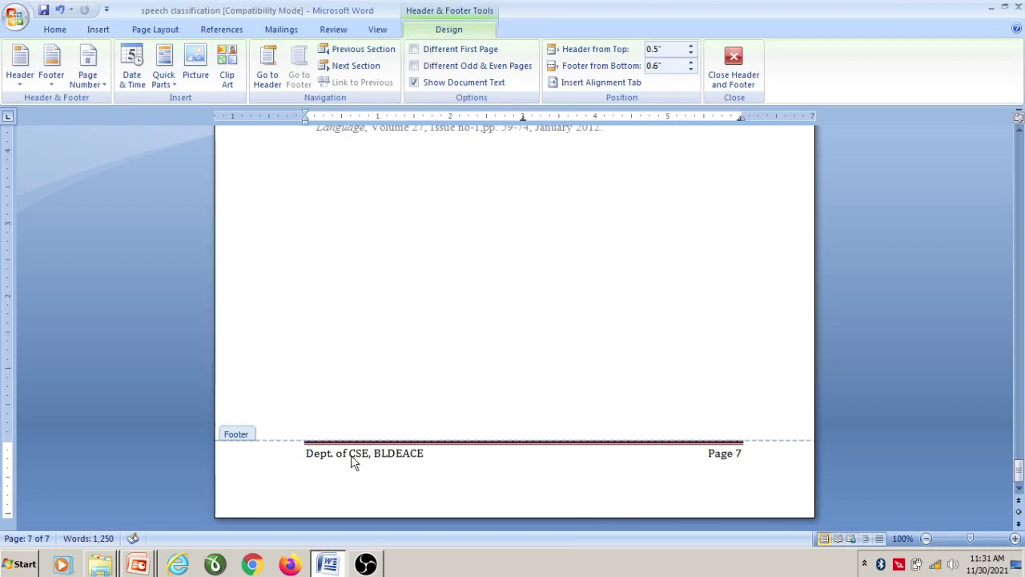
type("T, Vij")
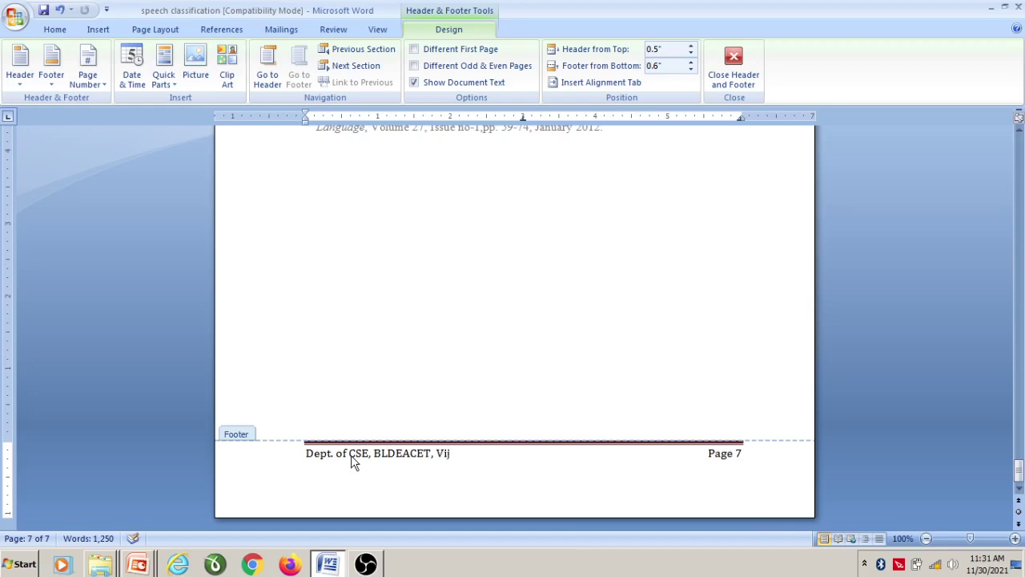
type("ayapur")
double_click(735, 258)
Review the header and footer across the report's pages and check the spelling suggestions for Vijayapur in the page 1 footer.
scroll(621, 293, "up", 5)
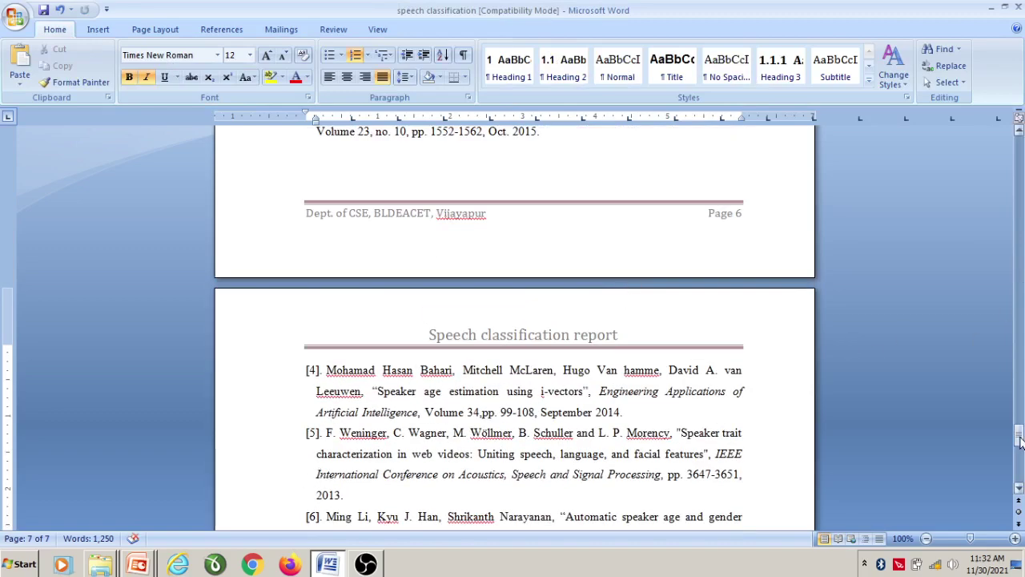
left_click_drag(1019, 436, 1020, 148)
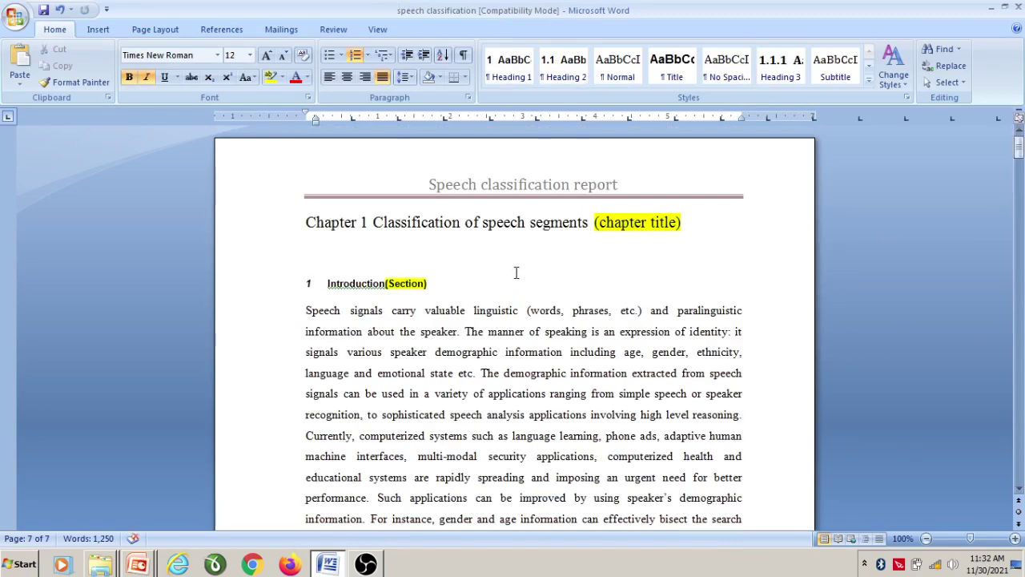
scroll(516, 273, "down", 15)
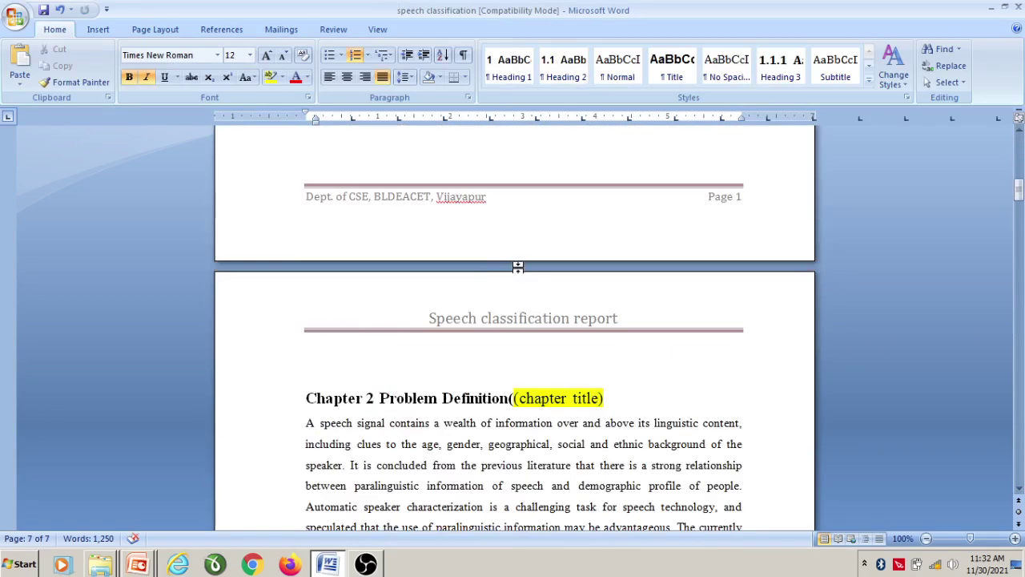
left_click(469, 202)
double_click(462, 205)
right_click(475, 198)
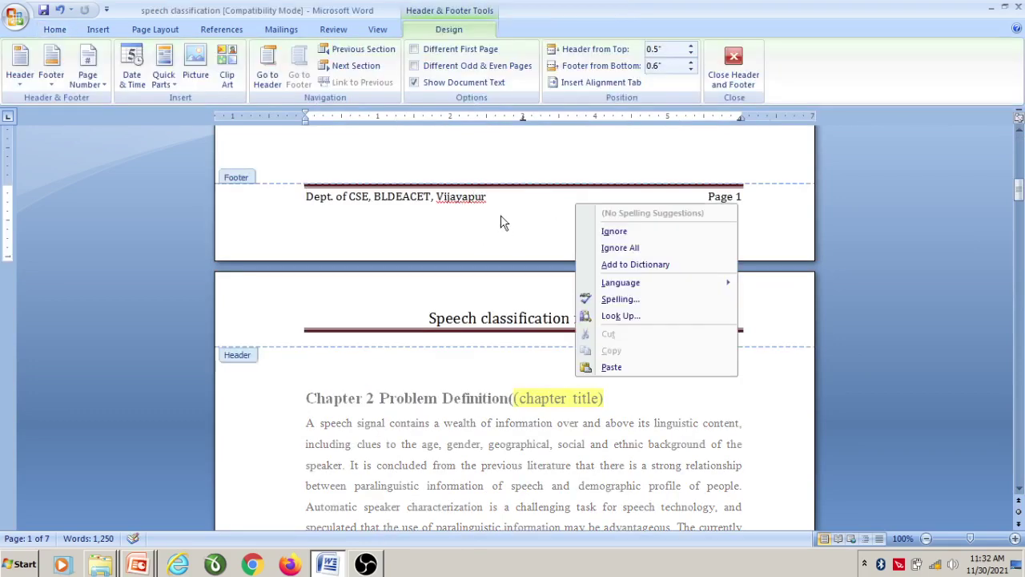
left_click(478, 202)
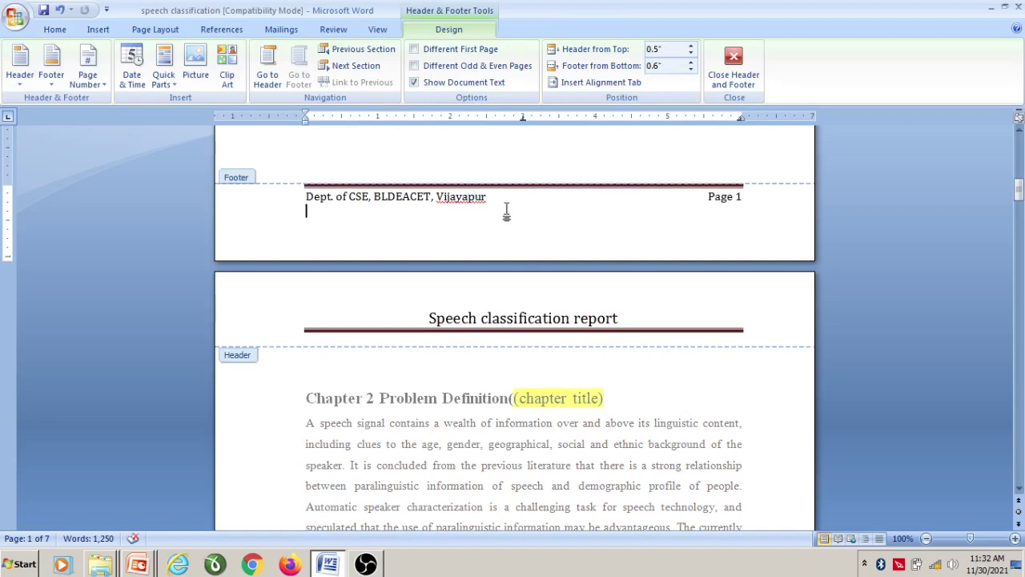
left_click(733, 65)
scroll(551, 366, "up", 10)
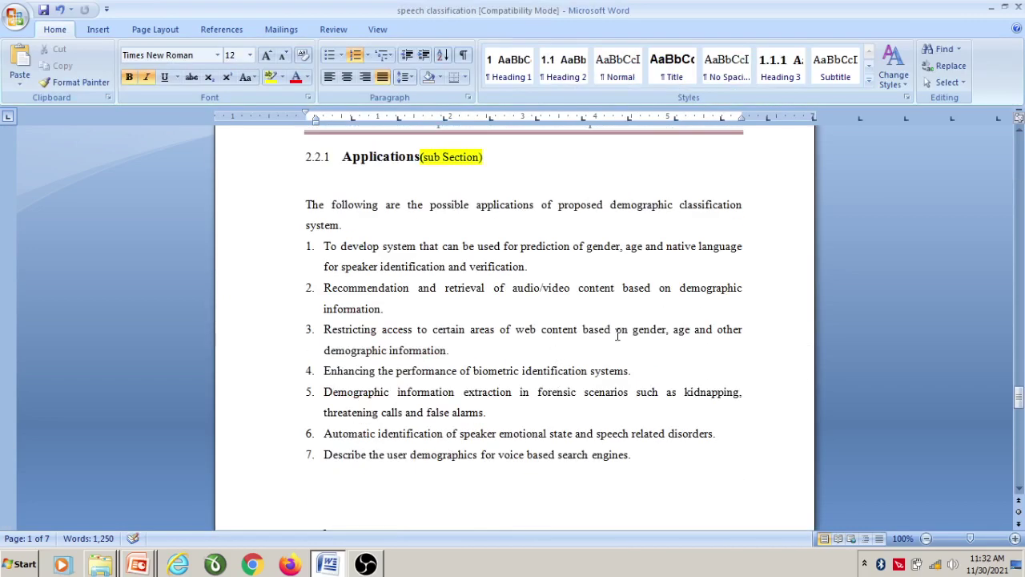
left_click_drag(1019, 404, 1018, 143)
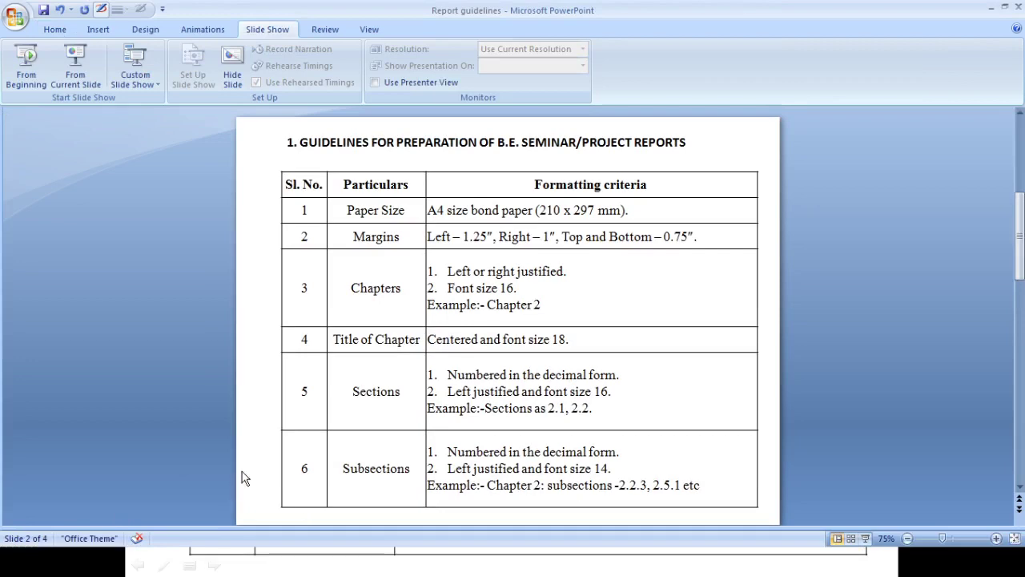
Arrange the guidelines presentation in PowerPoint beside the Word report and set the report's paper size to A4.
left_click(1004, 7)
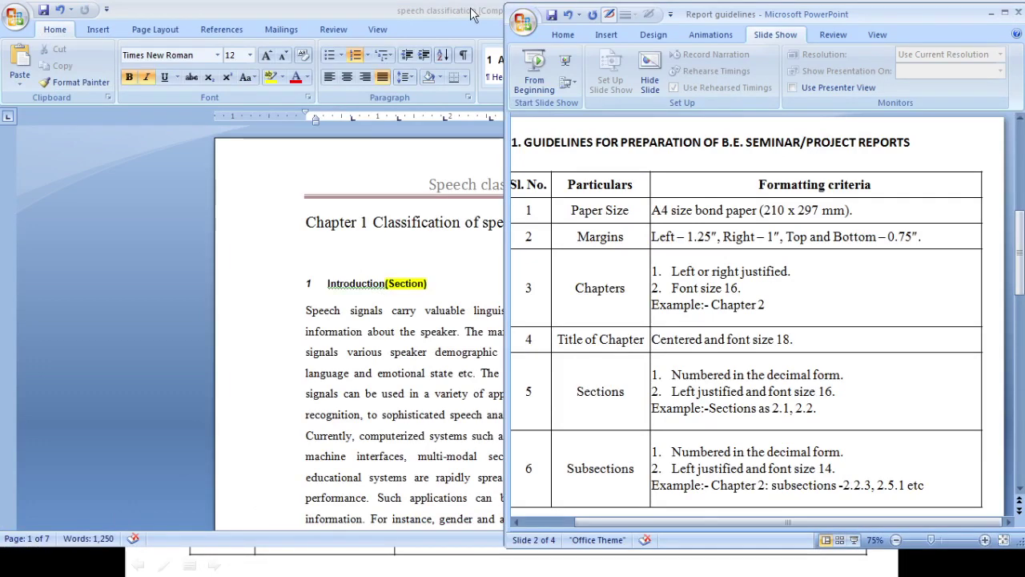
double_click(407, 6)
left_click(101, 37)
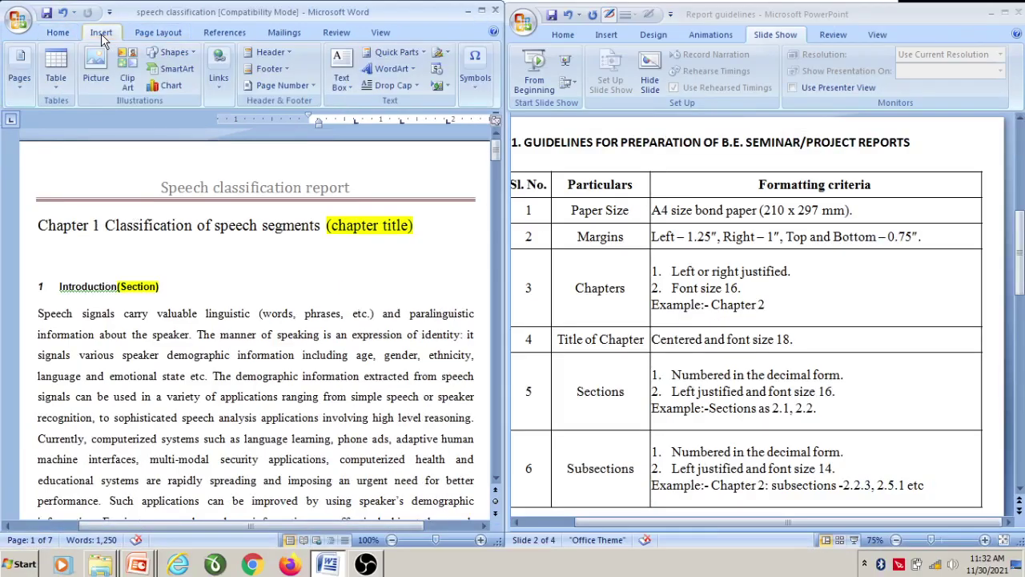
left_click(160, 33)
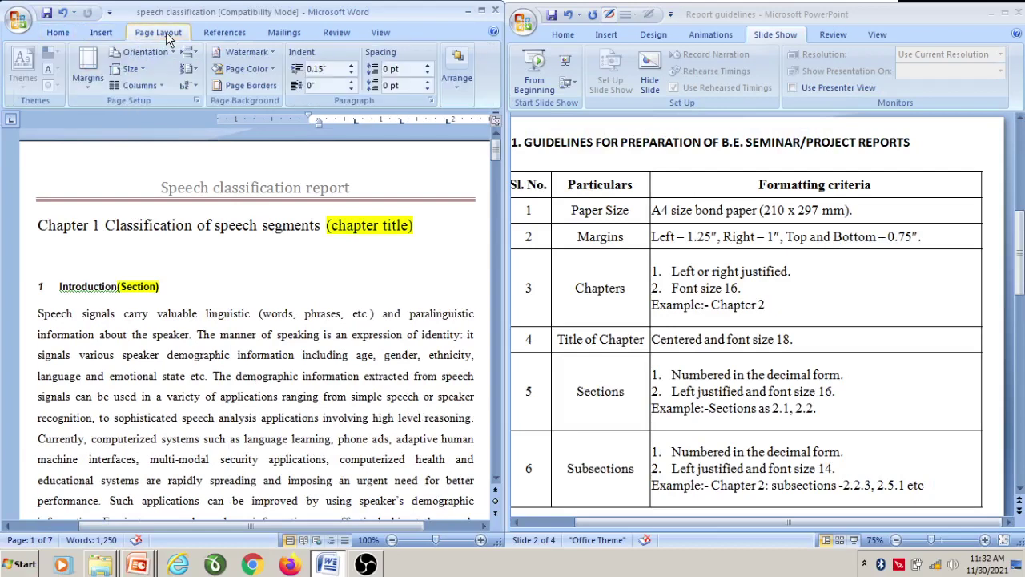
left_click(132, 69)
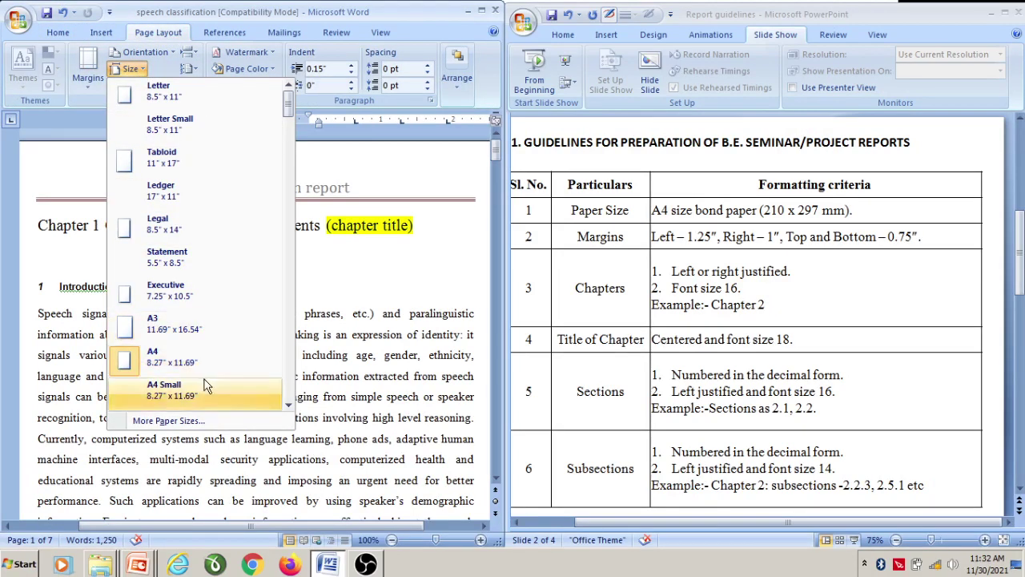
left_click(205, 362)
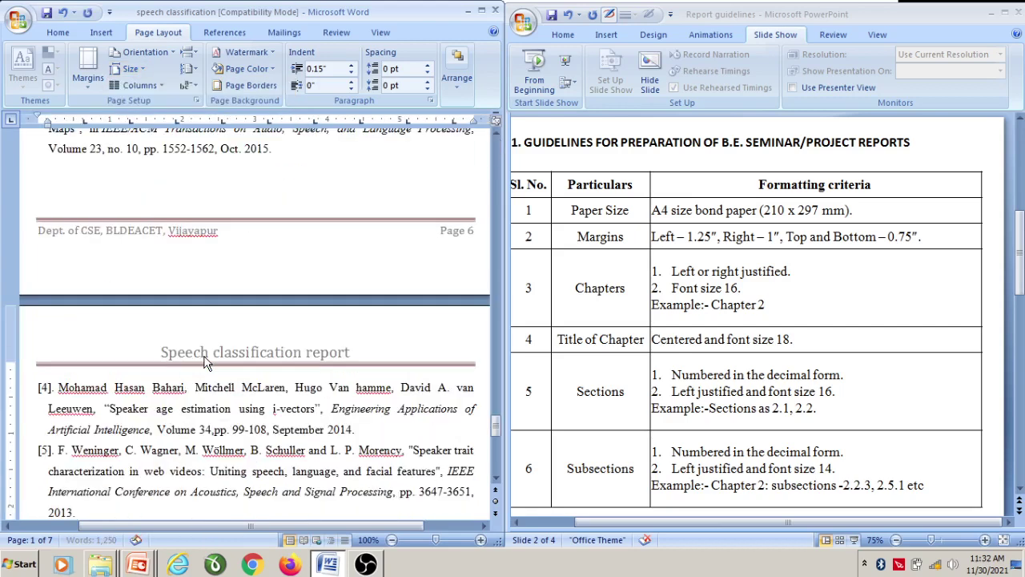
Apply custom margins to the whole report: top and bottom 0.75", left 1.25" and right 1".
left_click(82, 91)
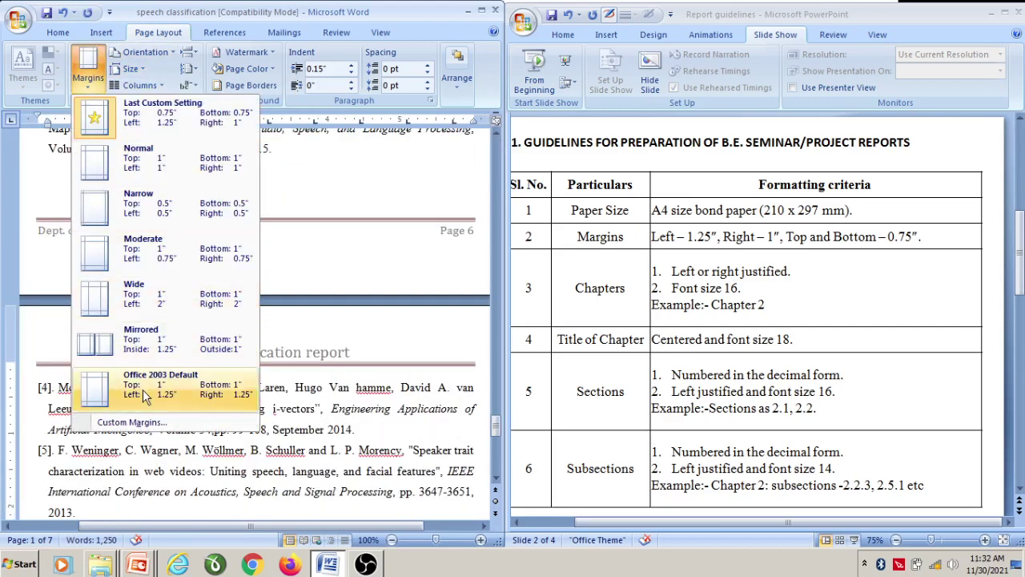
left_click(132, 422)
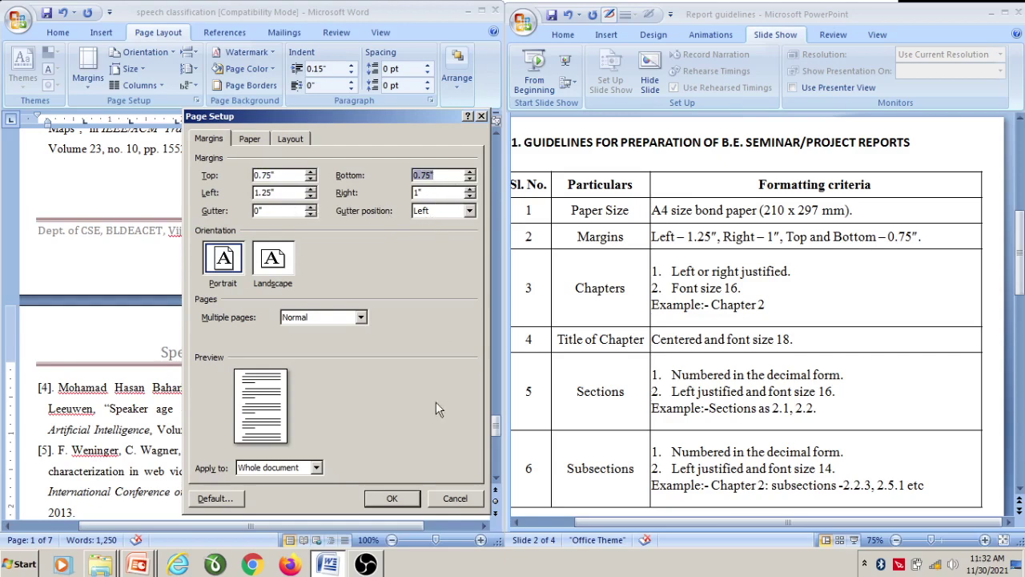
left_click(392, 498)
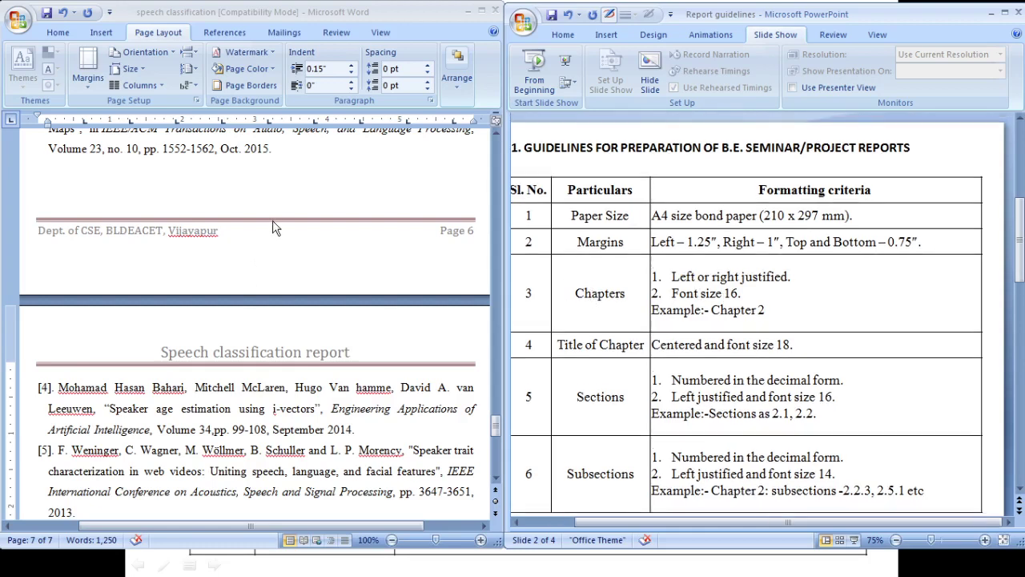
scroll(471, 388, "up", 5)
scroll(530, 335, "down", 3)
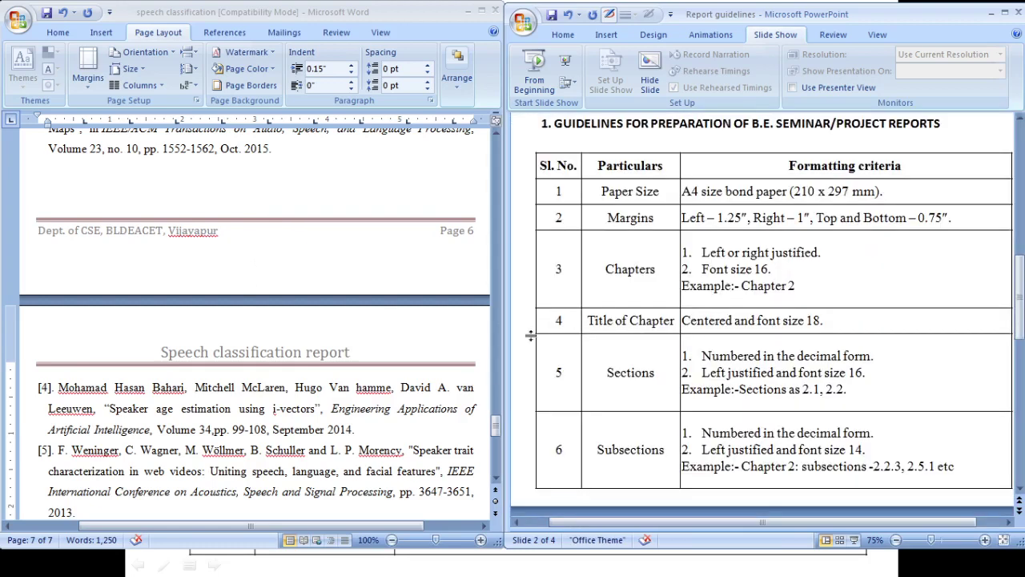
Insert a blank line above the Chapter 1 heading and set its title, "Classification of speech segments", to font size 18.
left_click_drag(495, 431, 495, 150)
triple_click(220, 227)
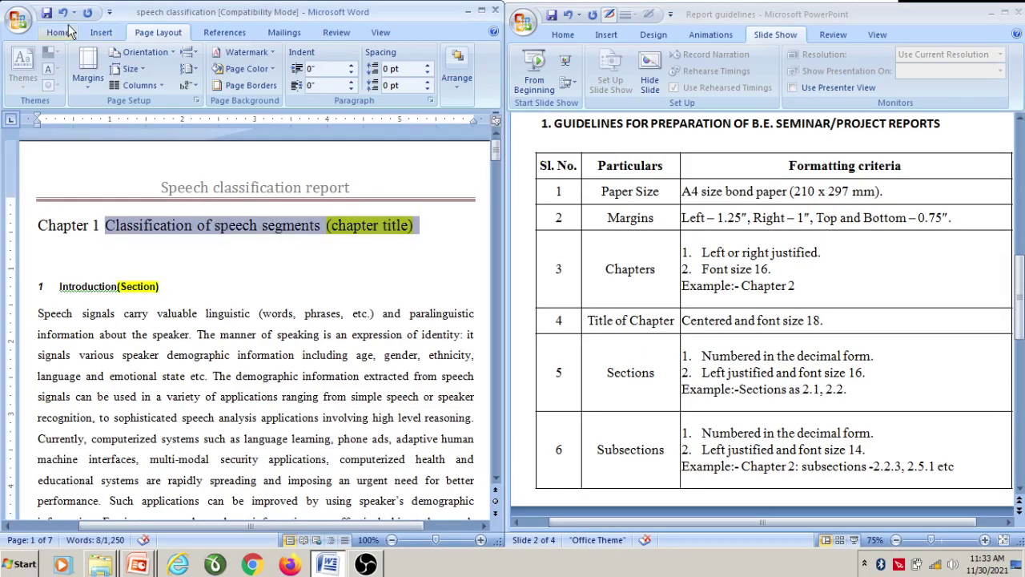
left_click(58, 33)
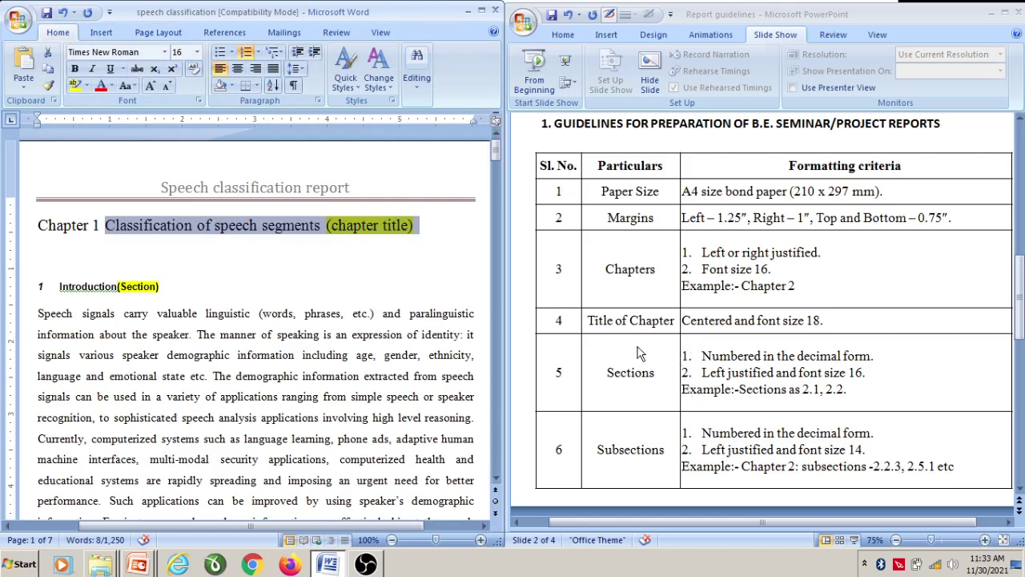
left_click(170, 250)
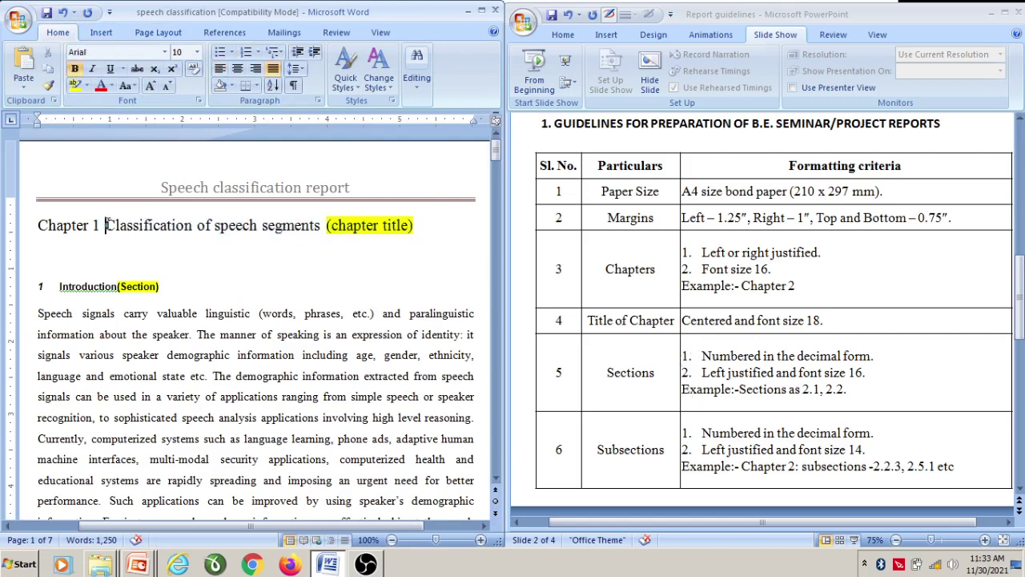
key("Return")
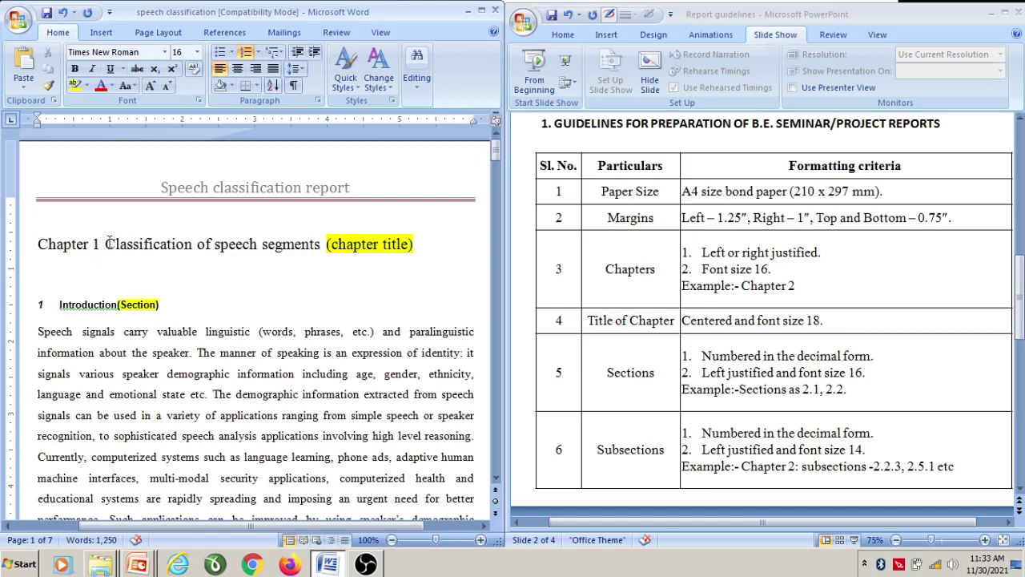
left_click_drag(106, 244, 177, 255)
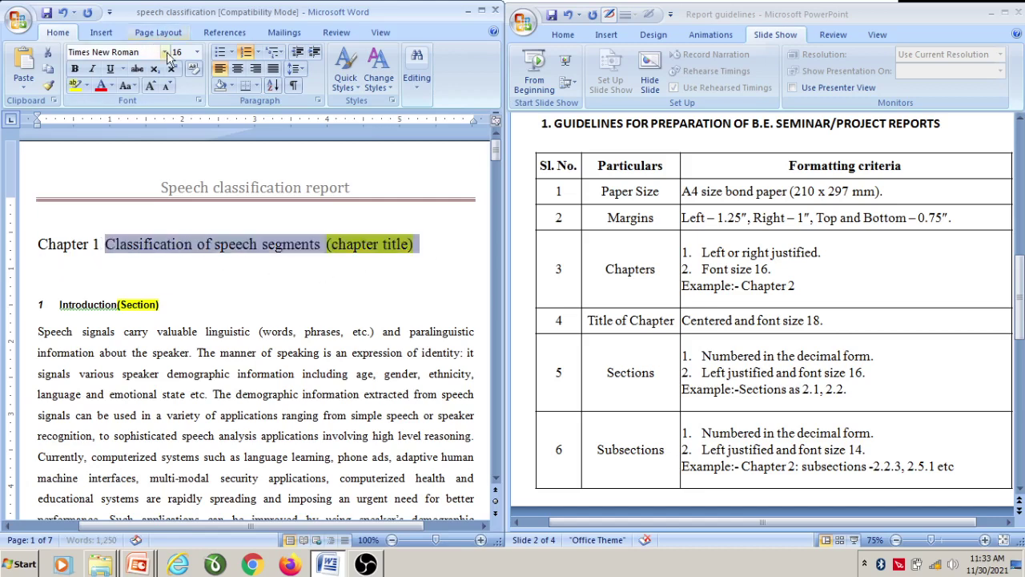
left_click(197, 52)
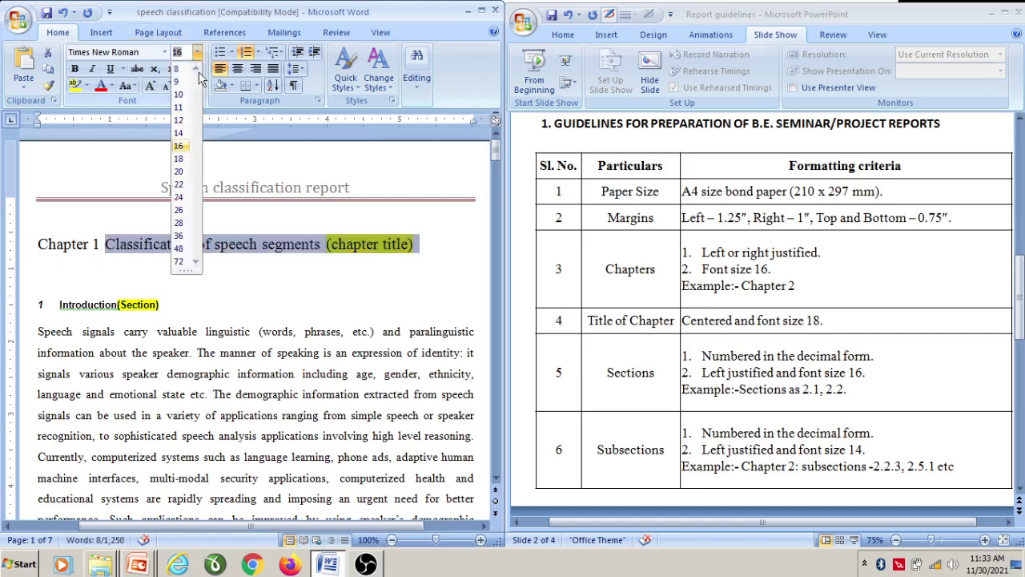
left_click(179, 159)
Format the Introduction section heading in Times New Roman, size 16.
triple_click(138, 310)
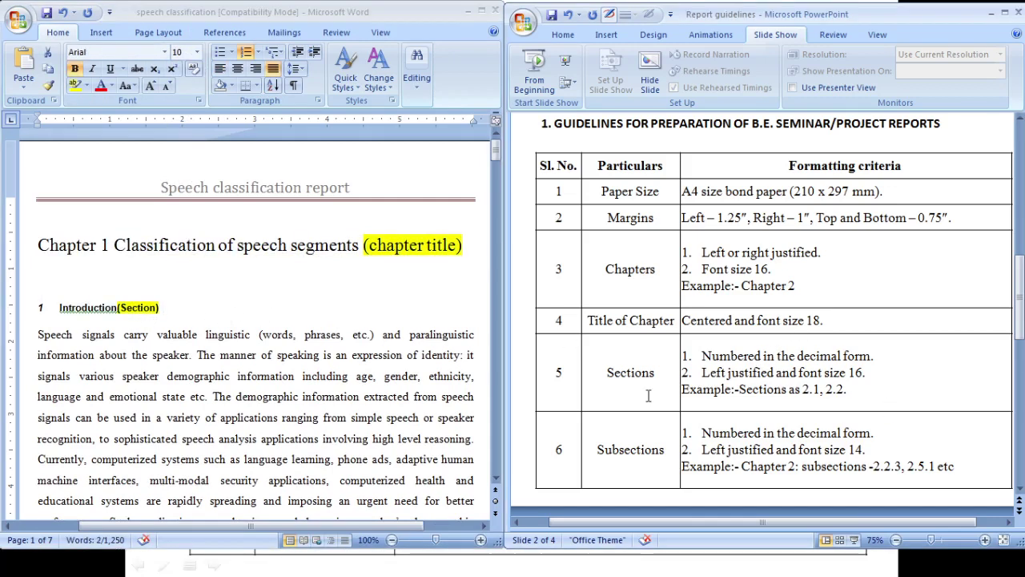
triple_click(128, 311)
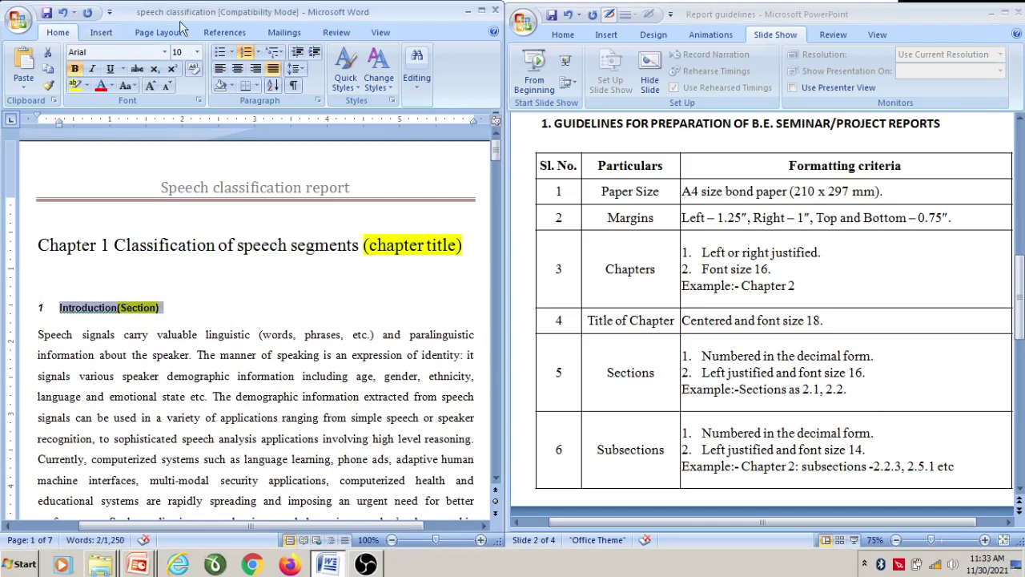
left_click(164, 52)
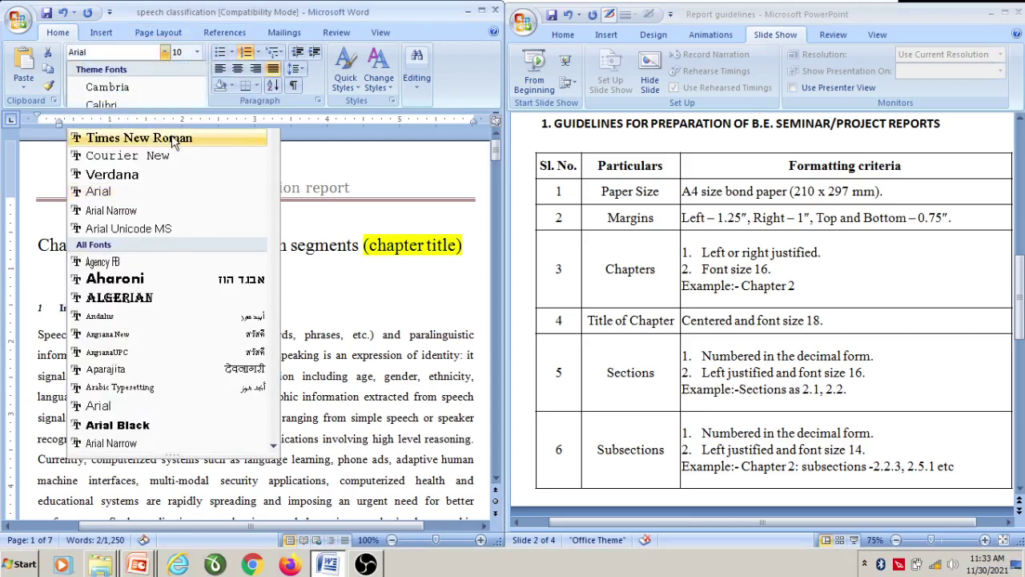
left_click(140, 139)
left_click(196, 52)
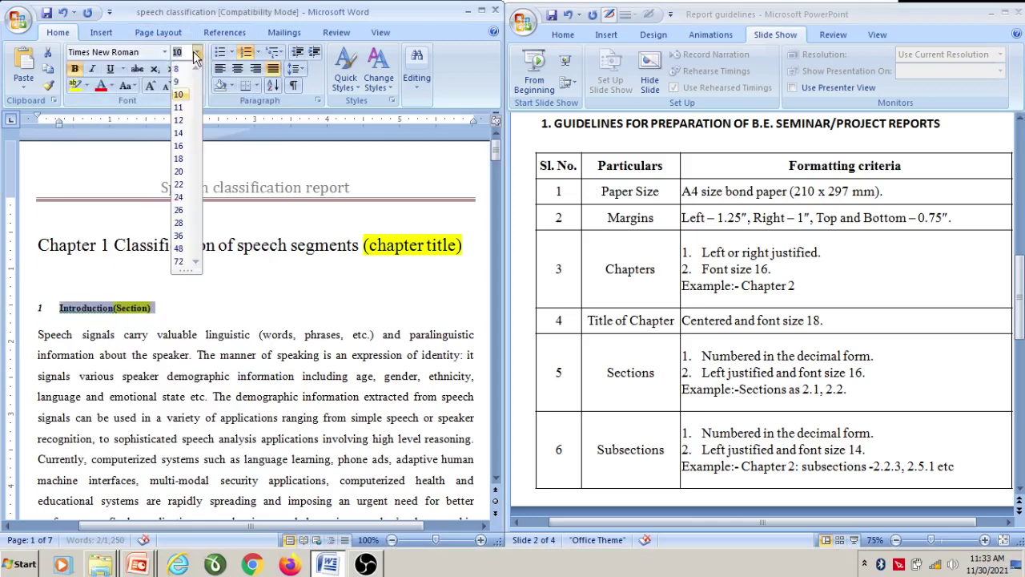
left_click(179, 146)
left_click(275, 342)
Format the Motivation section heading in Times New Roman, size 16.
scroll(268, 341, "down", 6)
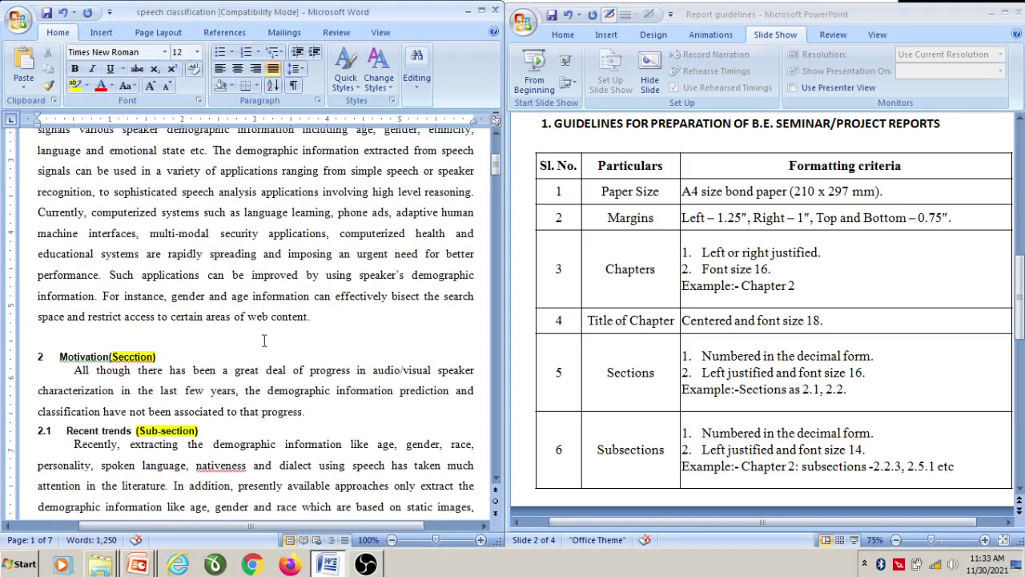
left_click_drag(157, 357, 60, 357)
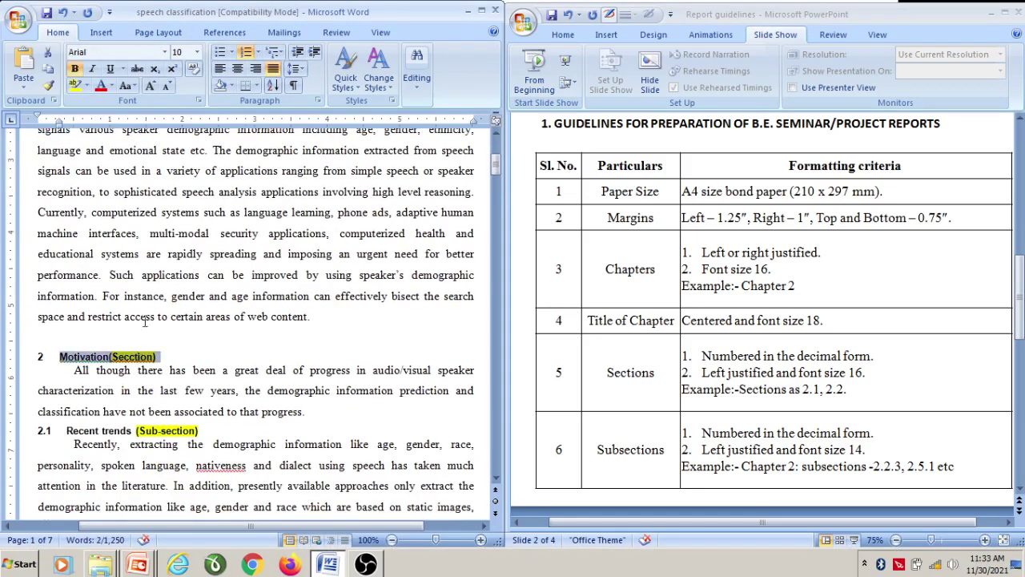
left_click(164, 52)
left_click(112, 137)
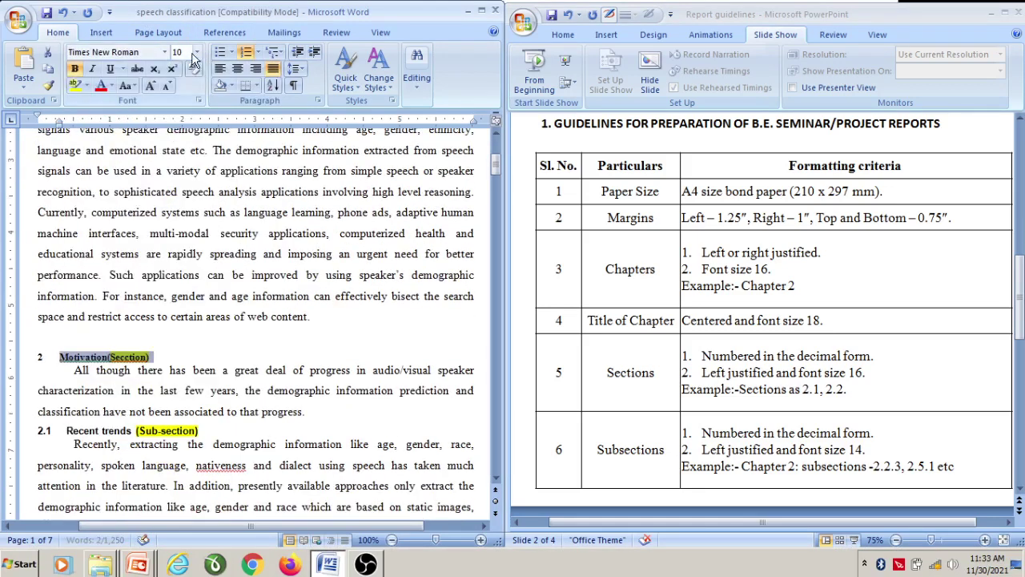
left_click(197, 52)
left_click(179, 146)
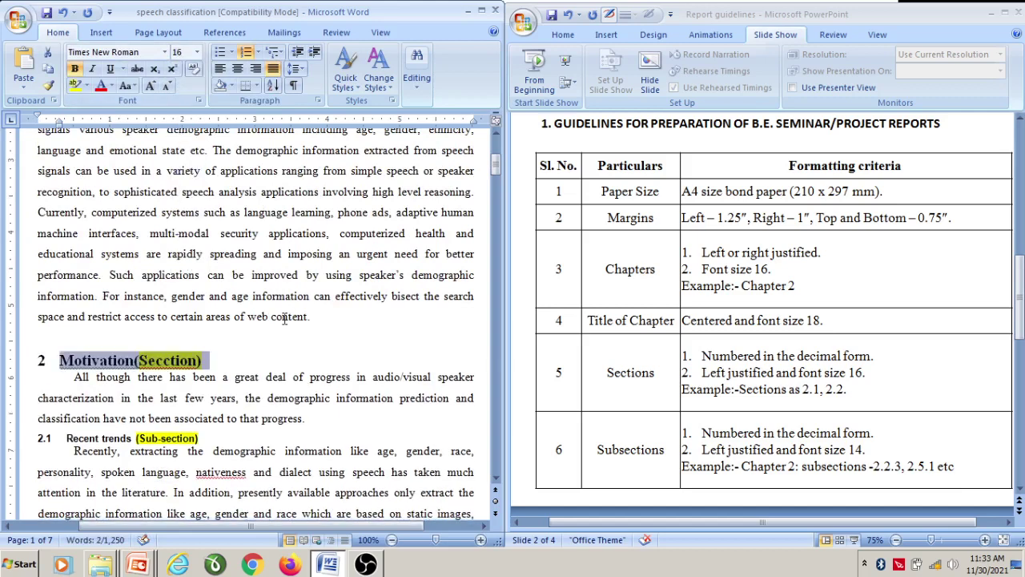
Format the "Recent trends" subsection heading in Times New Roman, size 16.
scroll(221, 310, "down", 3)
triple_click(183, 295)
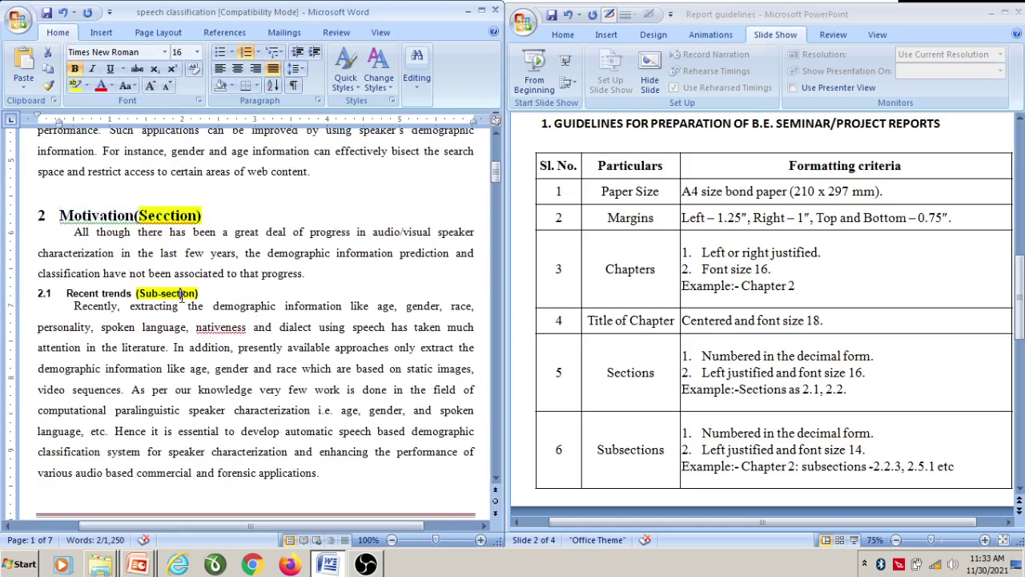
left_click(165, 52)
left_click(120, 138)
left_click(196, 52)
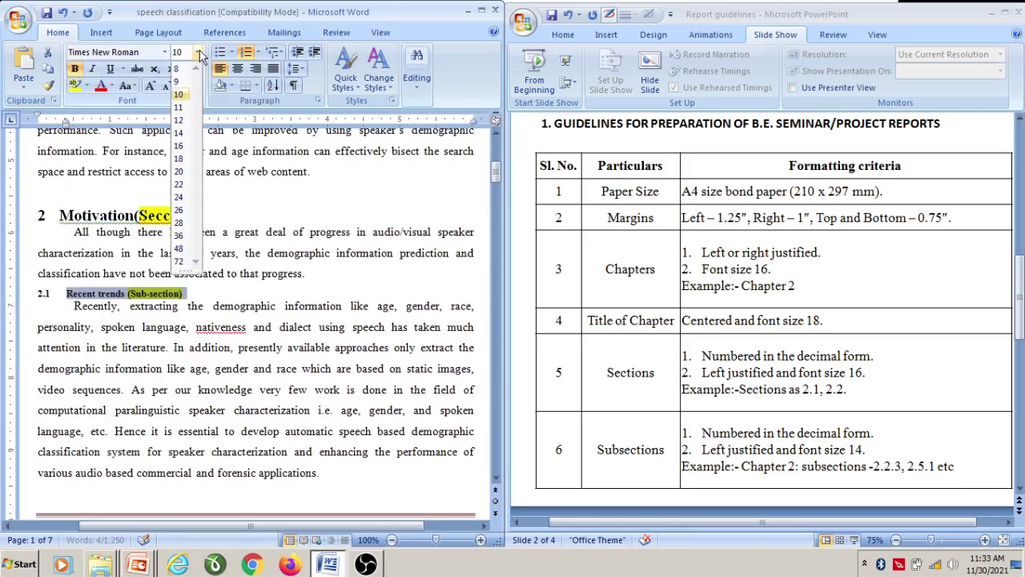
left_click(178, 146)
Set the Chapter 2 title, "Problem Definition", to font size 18.
scroll(247, 300, "down", 10)
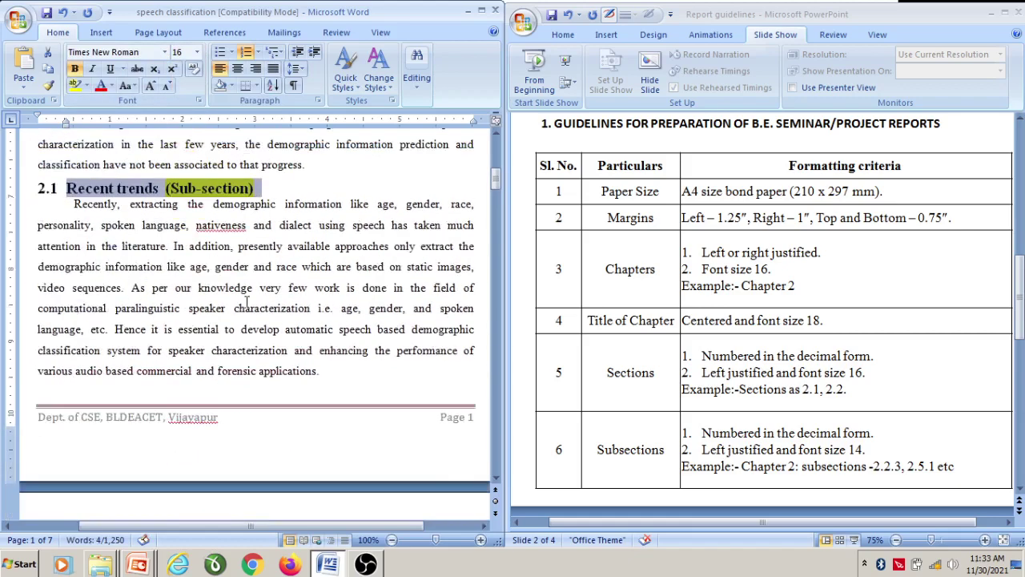
scroll(247, 300, "down", 4)
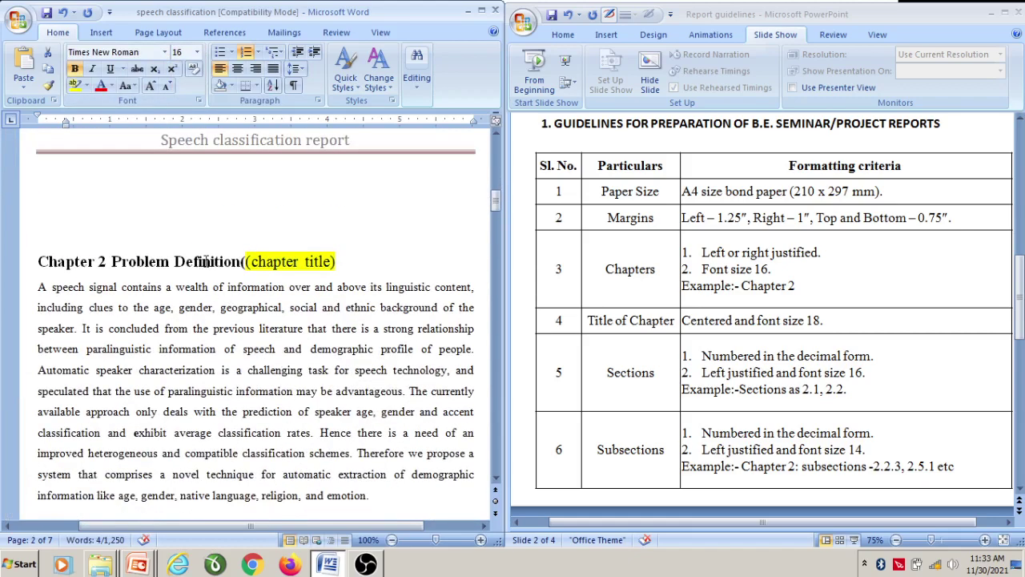
key("ctrl+shift+Left")
key("ctrl+shift+Left")
key("ctrl+shift+Left")
key("ctrl+shift+Left")
key("ctrl+shift+Left")
key("ctrl+shift+Left")
left_click(196, 52)
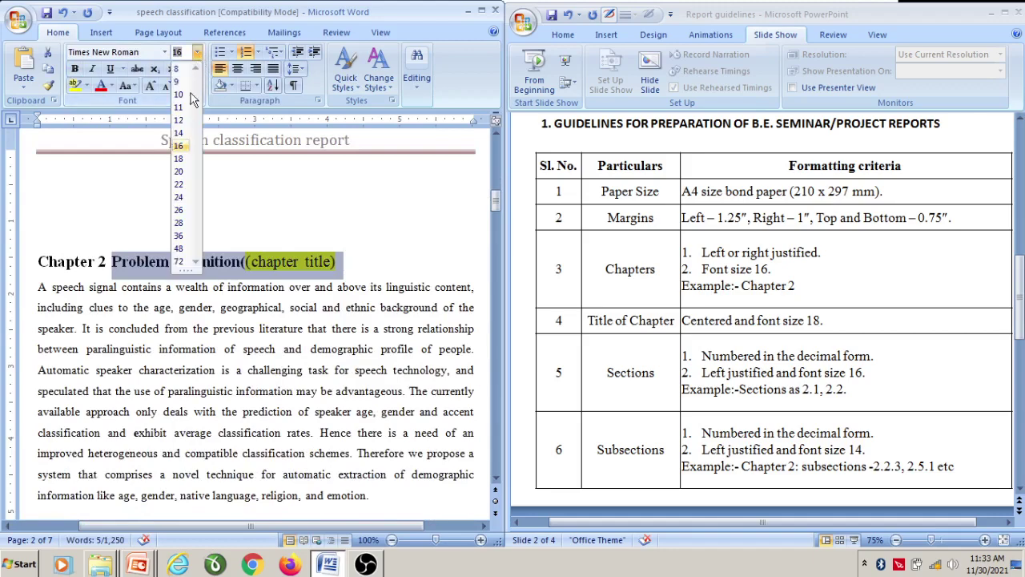
left_click(179, 159)
Format the Objectives section heading in Chapter 2 in Times New Roman, size 16.
scroll(208, 298, "down", 9)
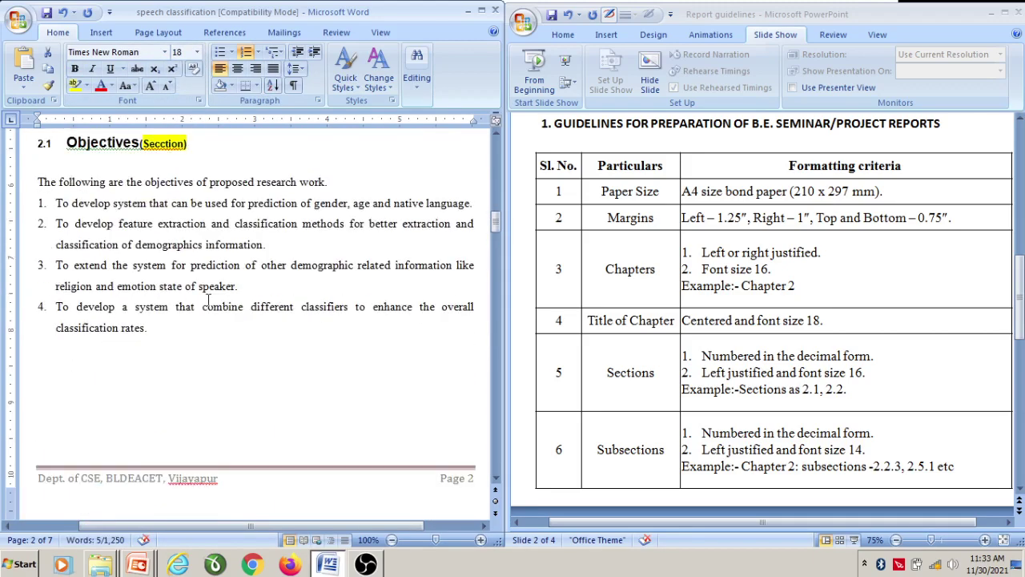
scroll(208, 298, "up", 3)
triple_click(144, 255)
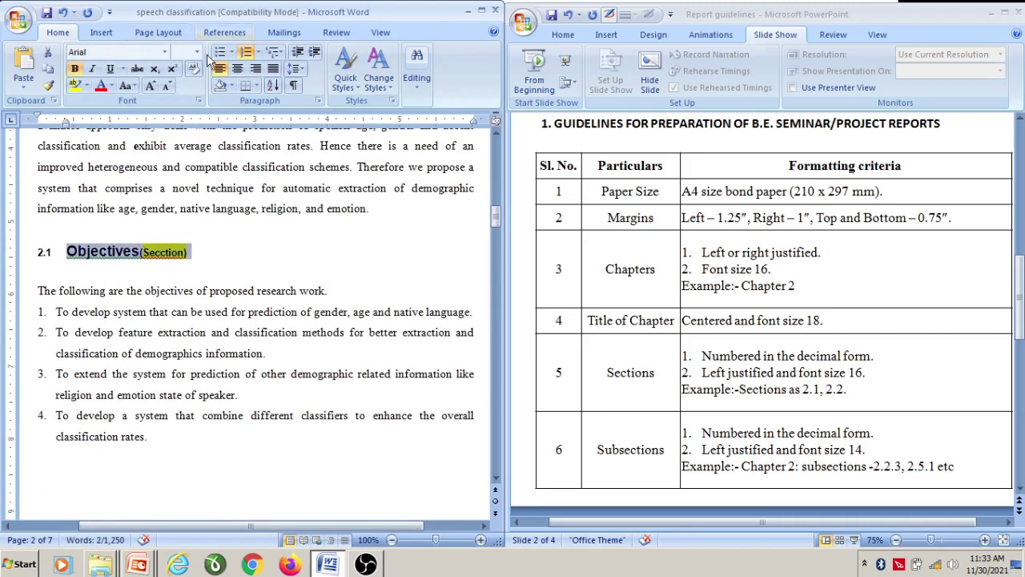
left_click(164, 51)
left_click(166, 137)
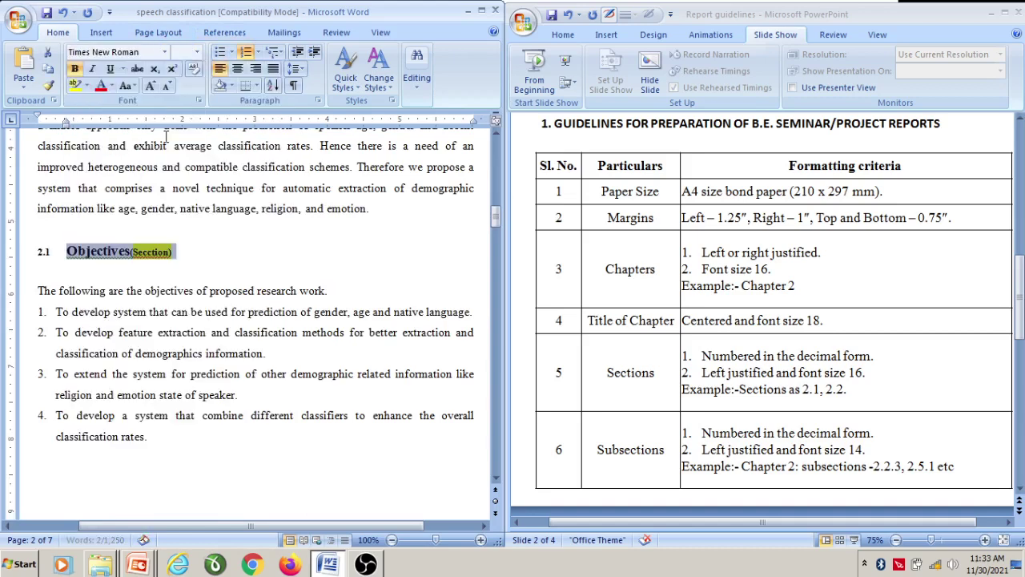
left_click(197, 52)
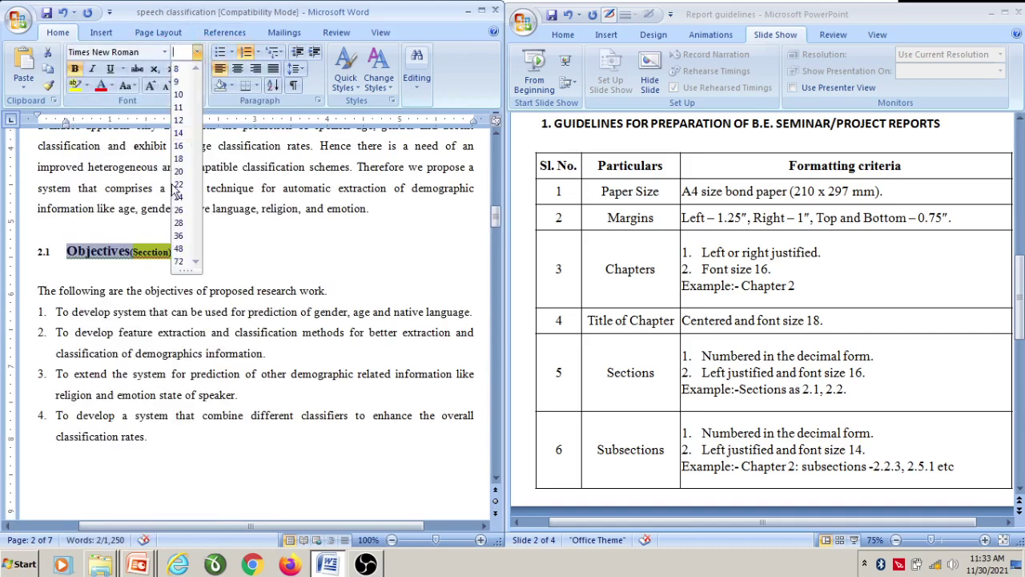
left_click(180, 146)
Set the whole Methodology section heading to font size 16.
scroll(247, 272, "down", 12)
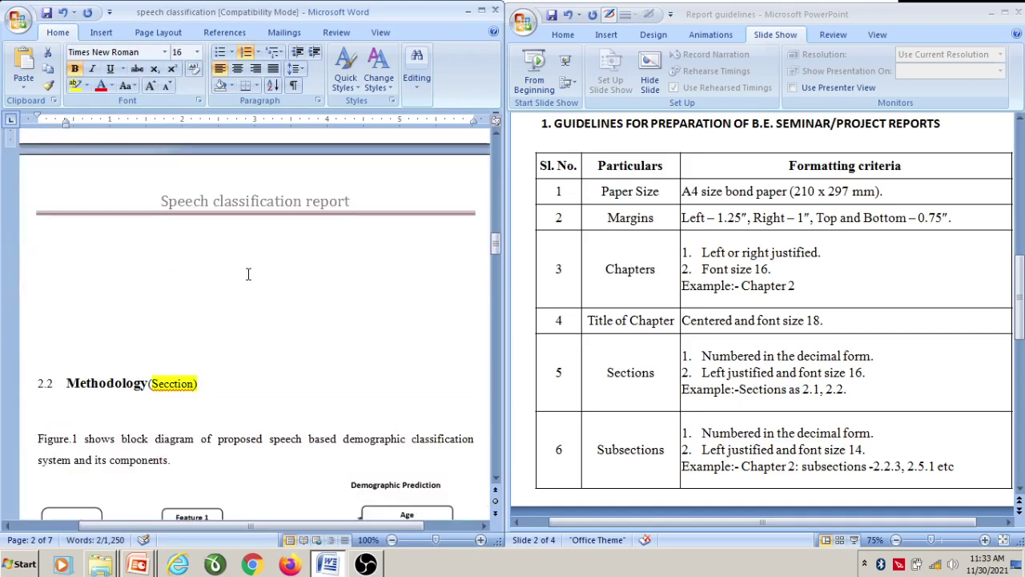
left_click_drag(197, 240, 66, 240)
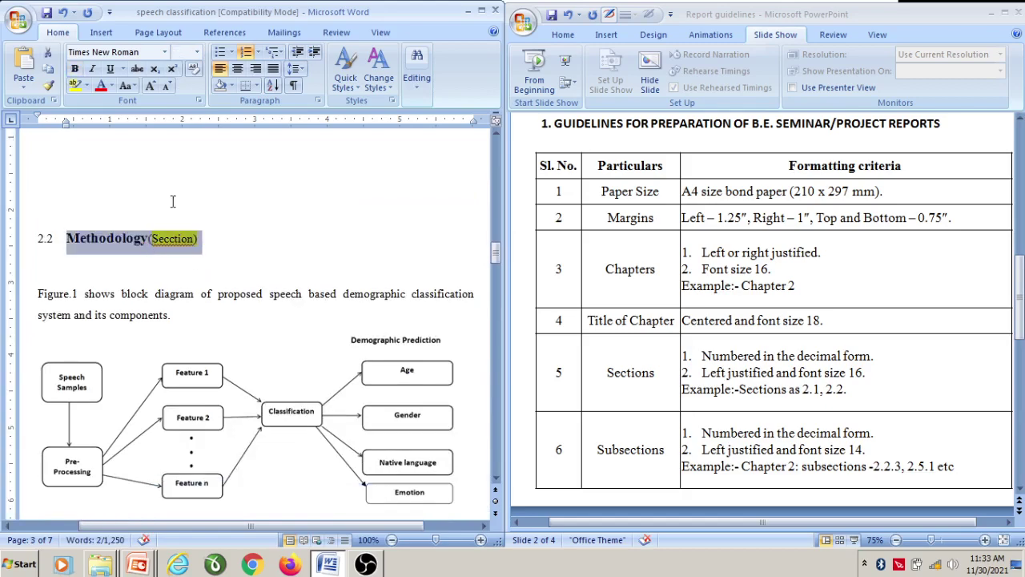
left_click(198, 53)
left_click(179, 146)
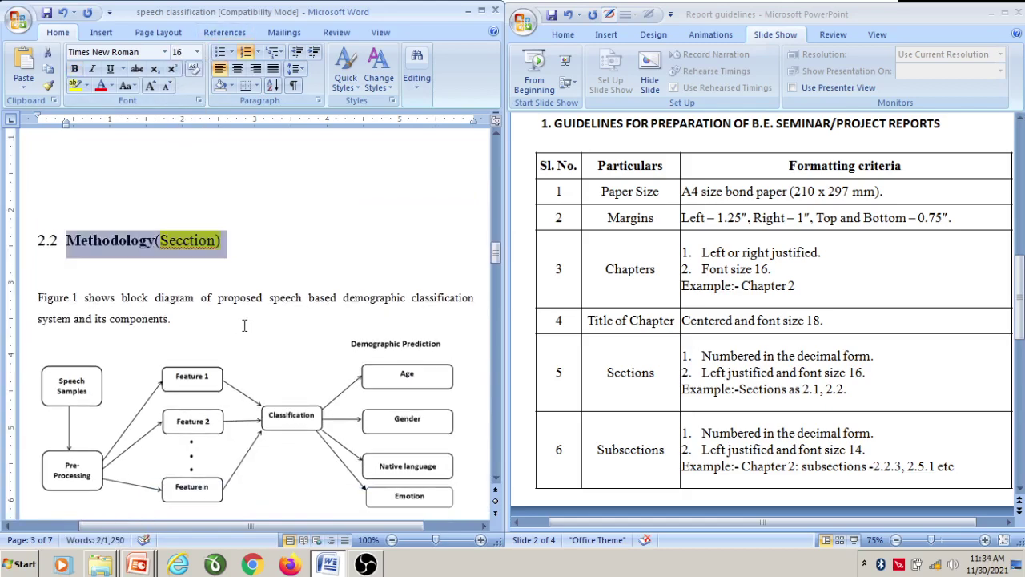
Set the whole Applications subsection heading to font size 14.
scroll(239, 307, "down", 10)
scroll(239, 307, "down", 20)
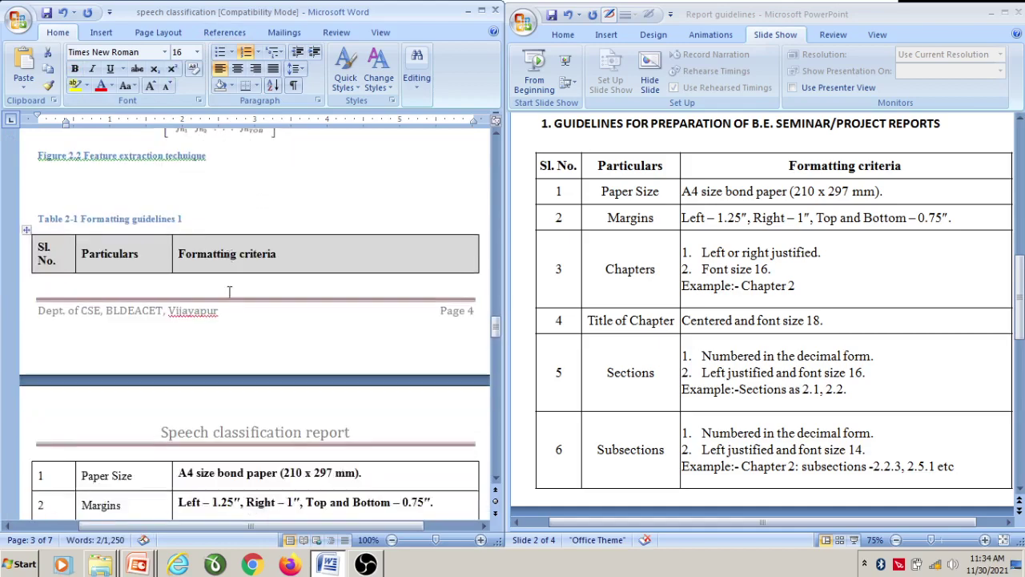
scroll(230, 290, "up", 4)
scroll(229, 297, "down", 20)
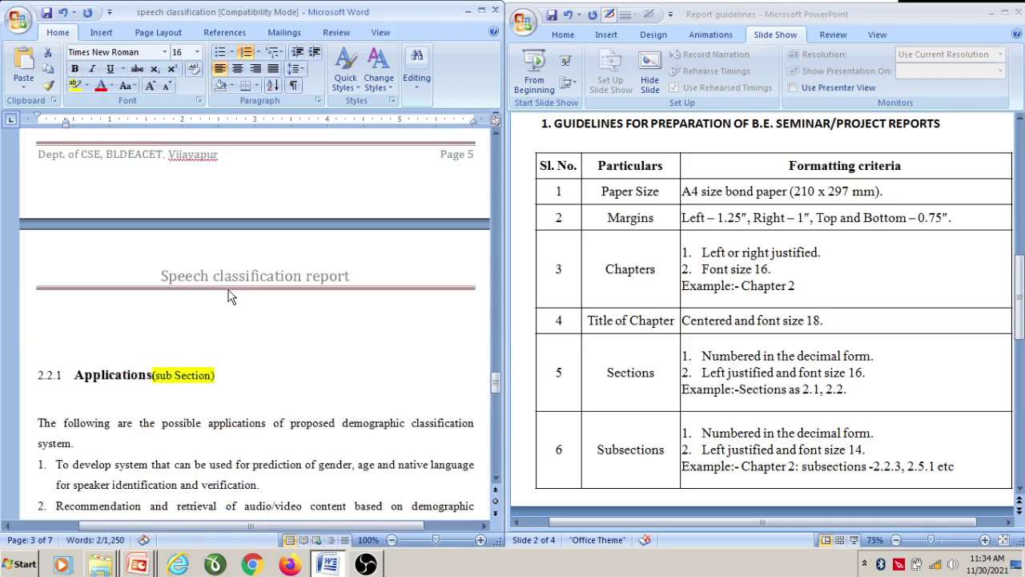
triple_click(138, 233)
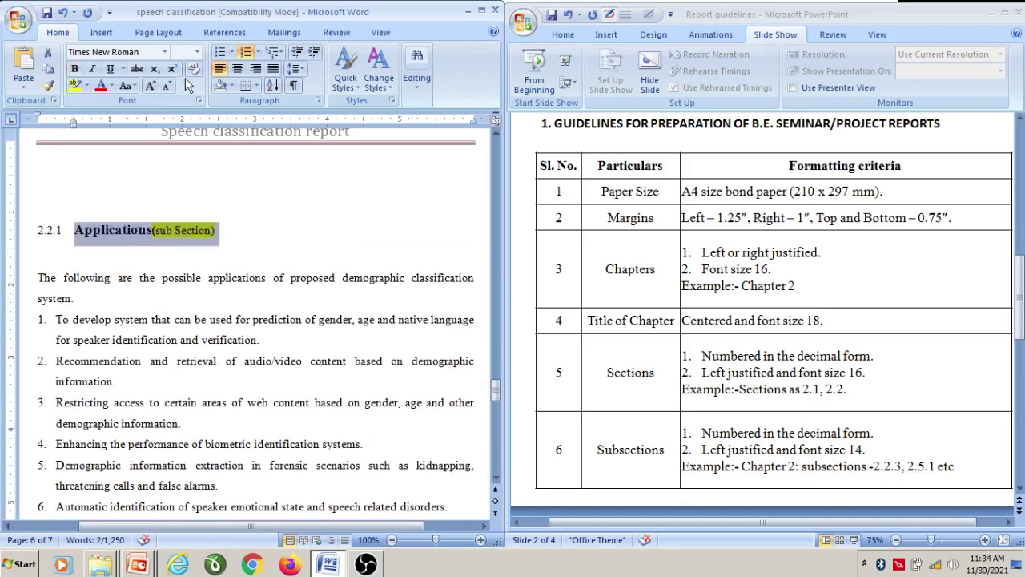
left_click(197, 51)
left_click(179, 133)
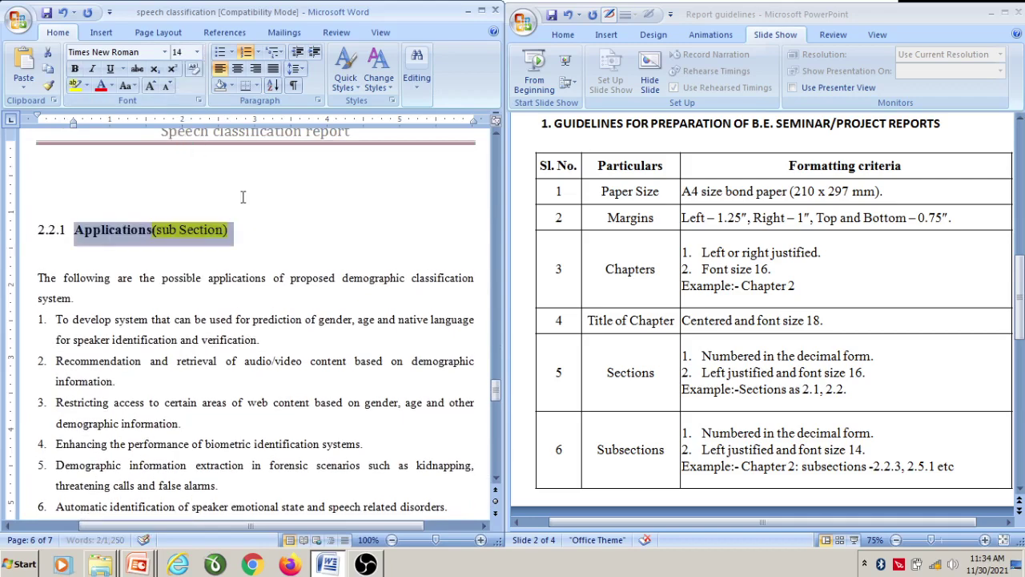
left_click(298, 251)
View the end of the report's applications list and advance the guidelines presentation to its closing slide.
scroll(301, 253, "down", 4)
left_click(843, 357)
scroll(840, 347, "down", 5)
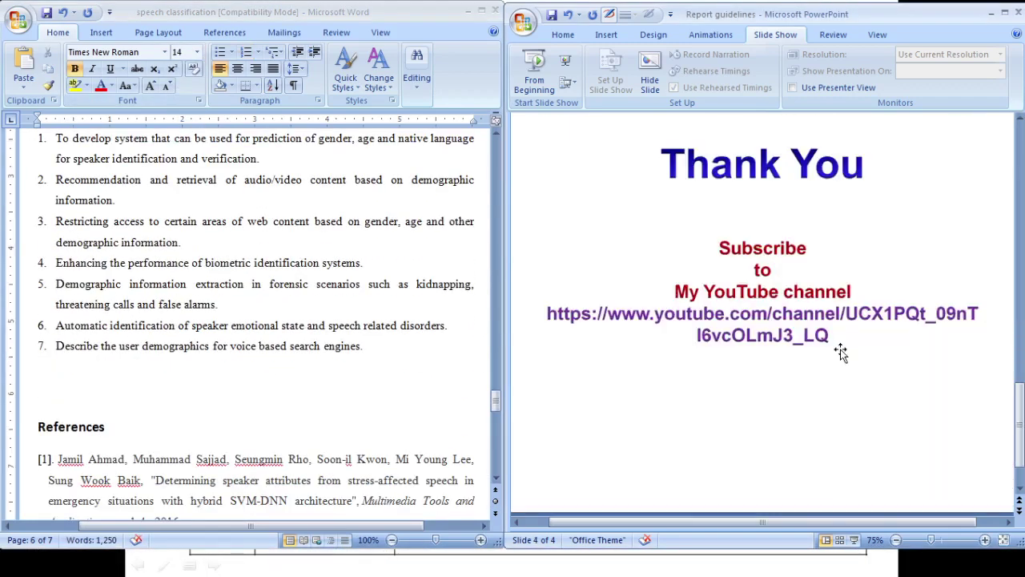
Check the report's references list and its table and figure captions against the guidelines slide covering figures, tables and references.
scroll(839, 342, "up", 3)
left_click(377, 389)
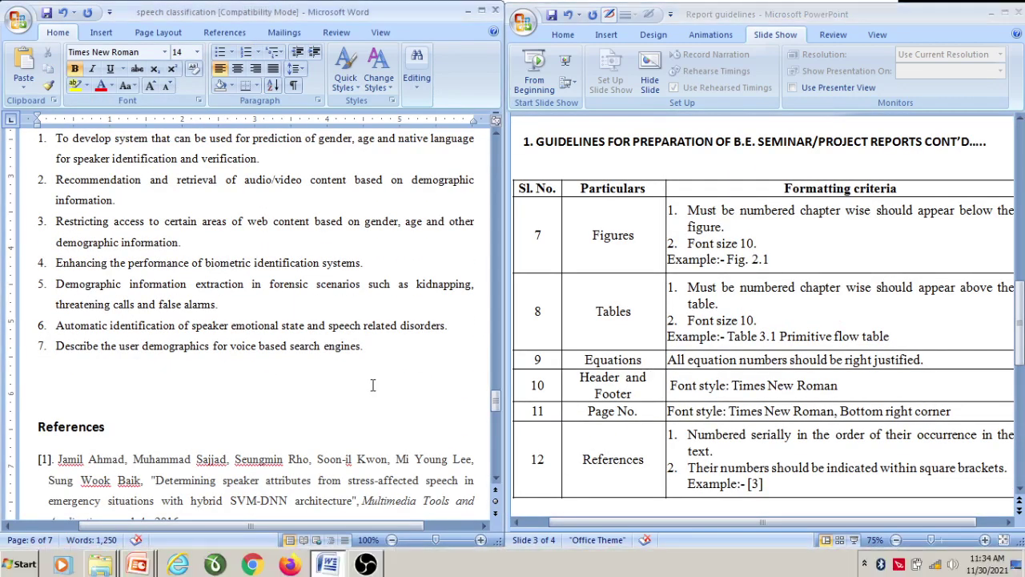
scroll(348, 357, "down", 5)
scroll(345, 353, "up", 2)
scroll(197, 257, "up", 3)
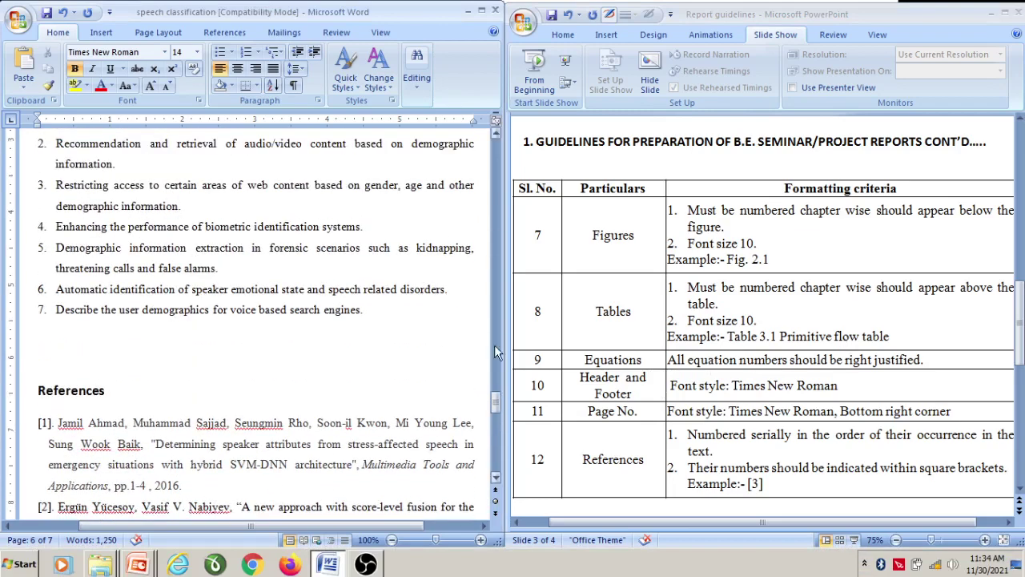
scroll(494, 344, "up", 15)
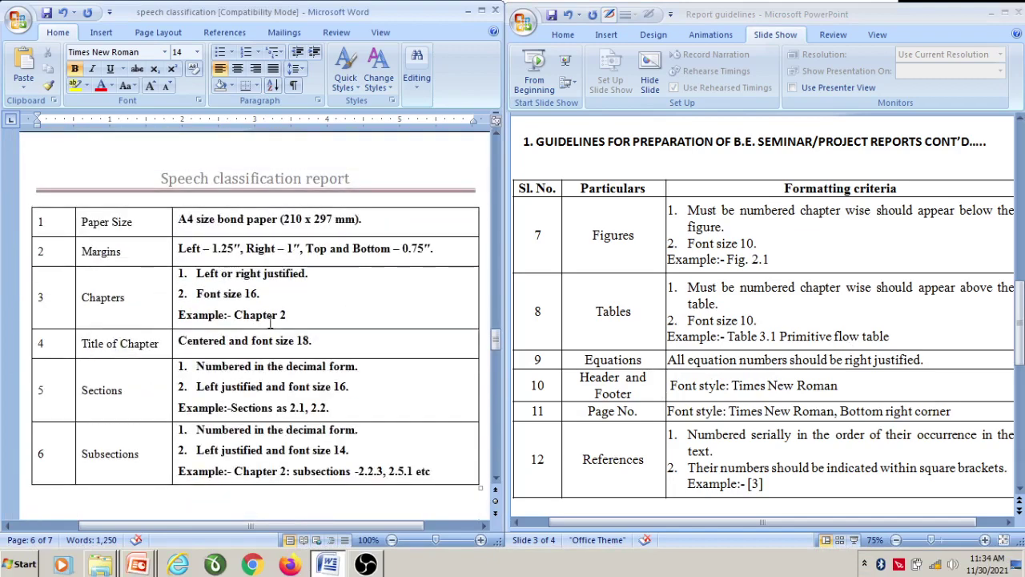
scroll(271, 320, "down", 3)
scroll(272, 322, "down", 4)
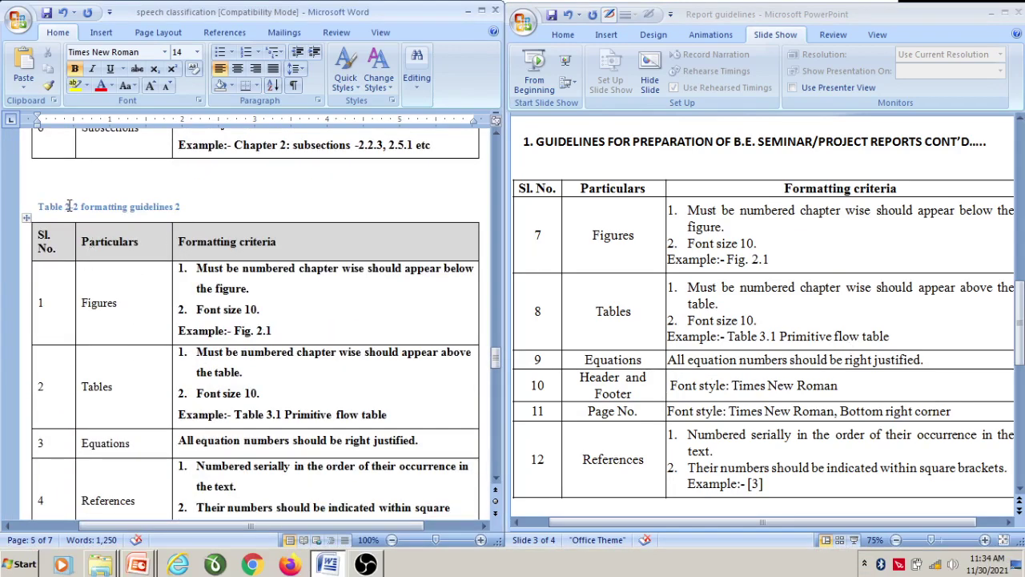
left_click_drag(38, 206, 83, 207)
scroll(138, 234, "up", 10)
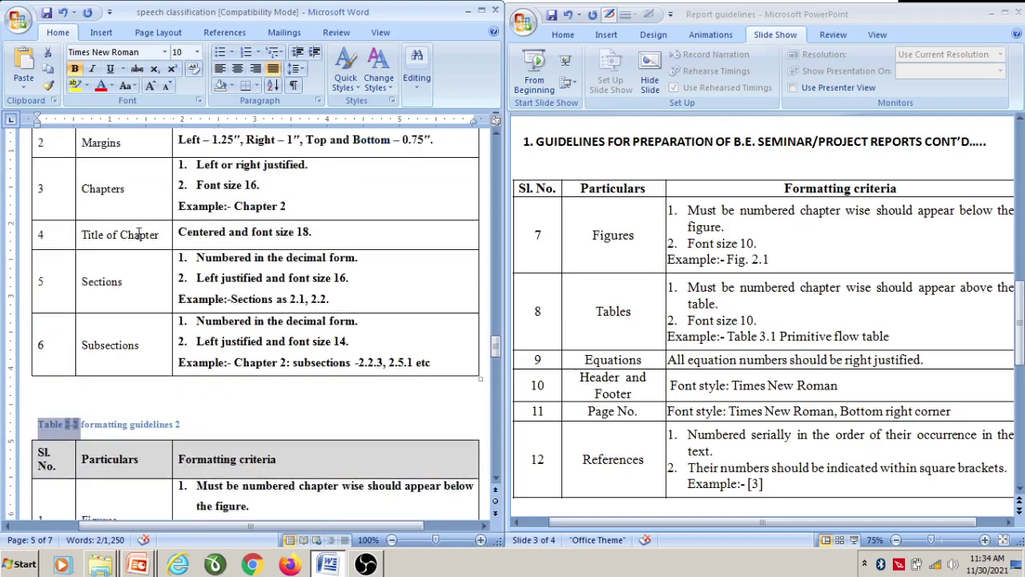
scroll(137, 234, "up", 6)
triple_click(116, 363)
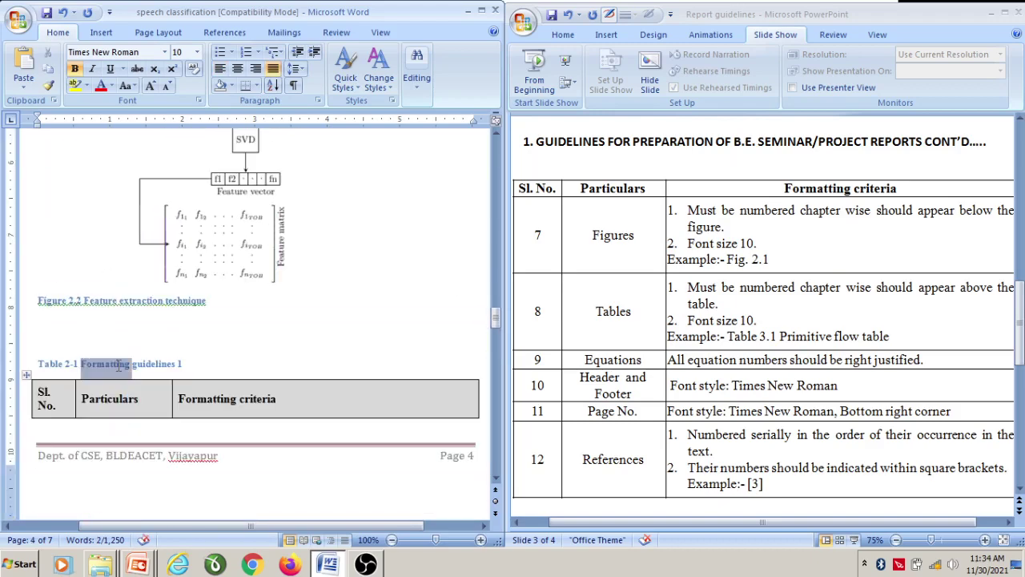
triple_click(140, 298)
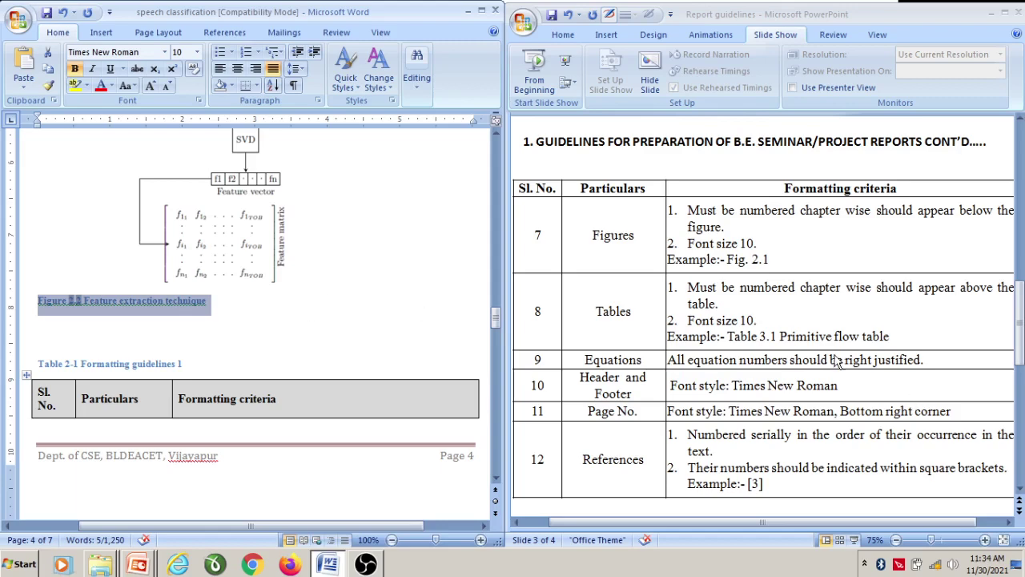
Advance the guidelines presentation to its closing slide and review the feature extraction diagram above its caption in the report.
left_click(824, 319)
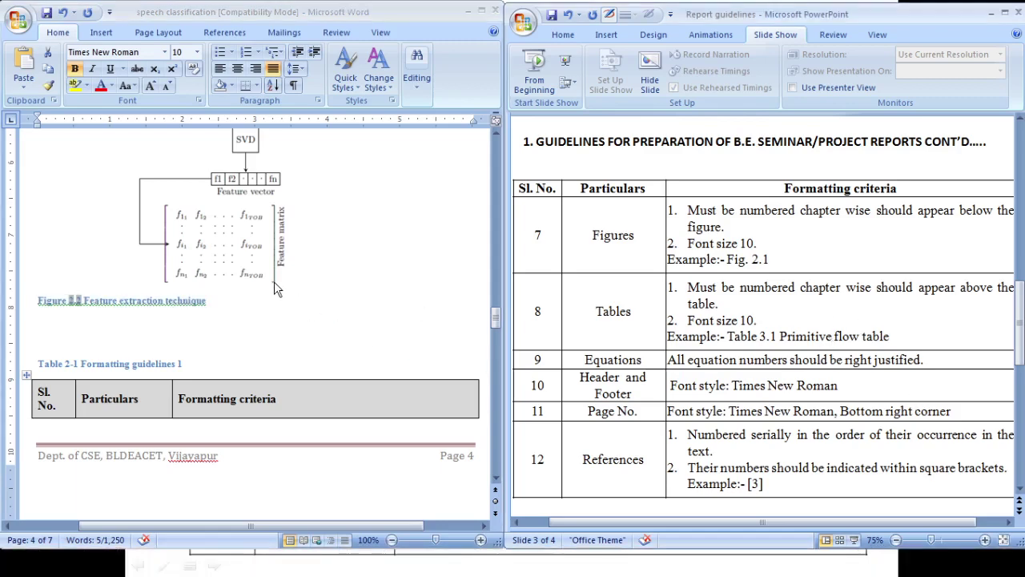
scroll(274, 281, "down", 3)
scroll(344, 288, "up", 2)
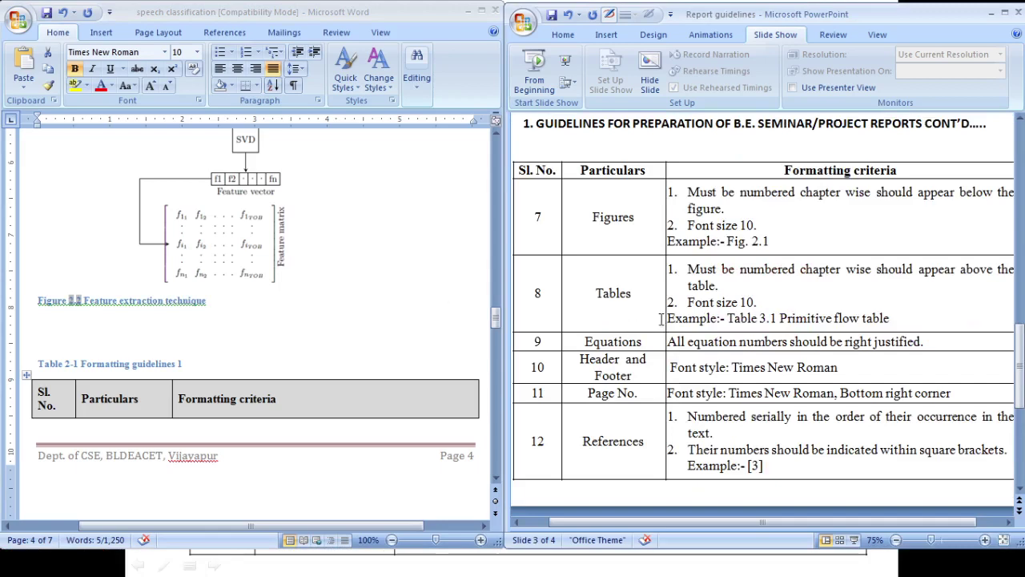
scroll(662, 319, "down", 2)
left_click(411, 302)
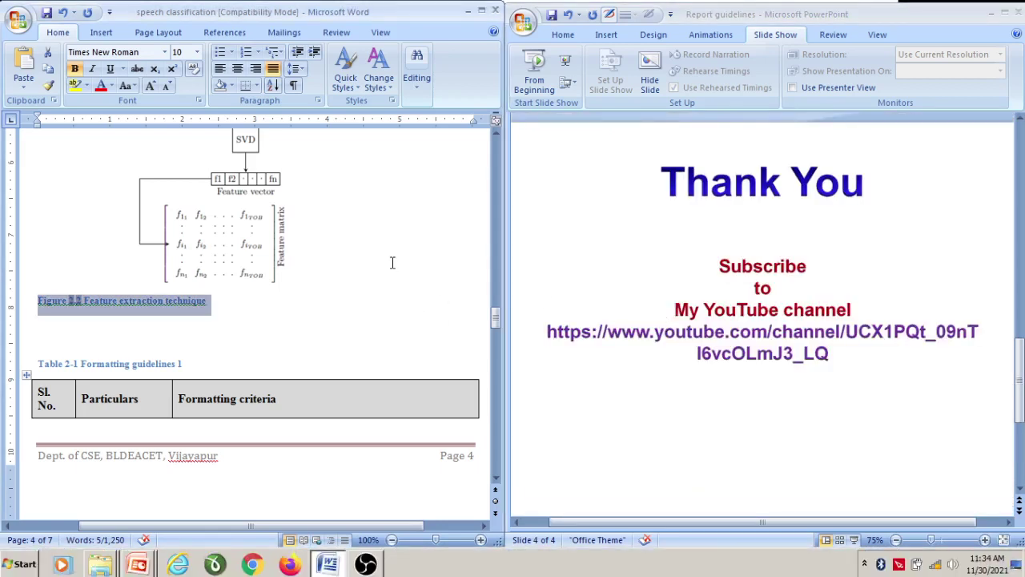
scroll(393, 262, "up", 15)
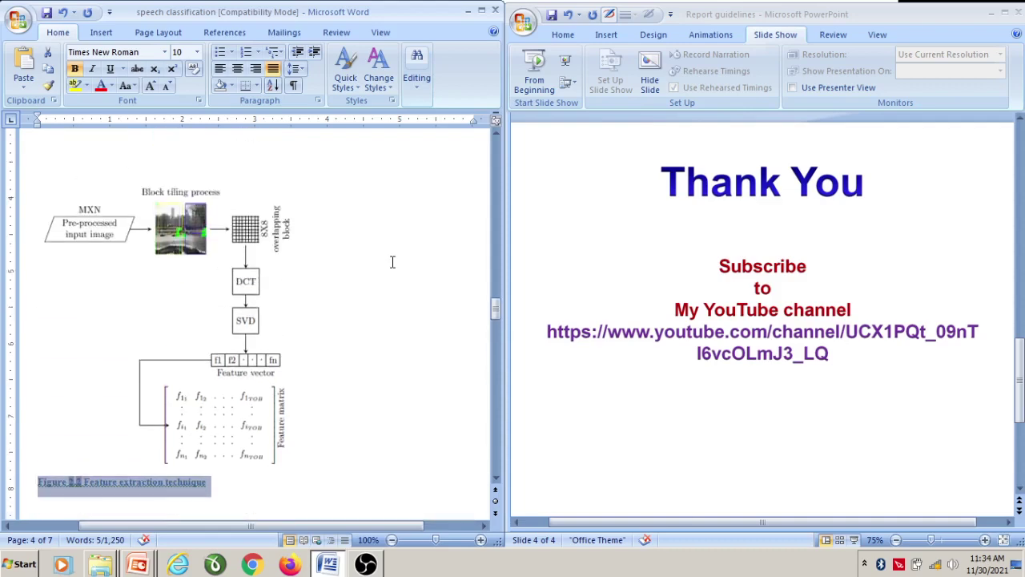